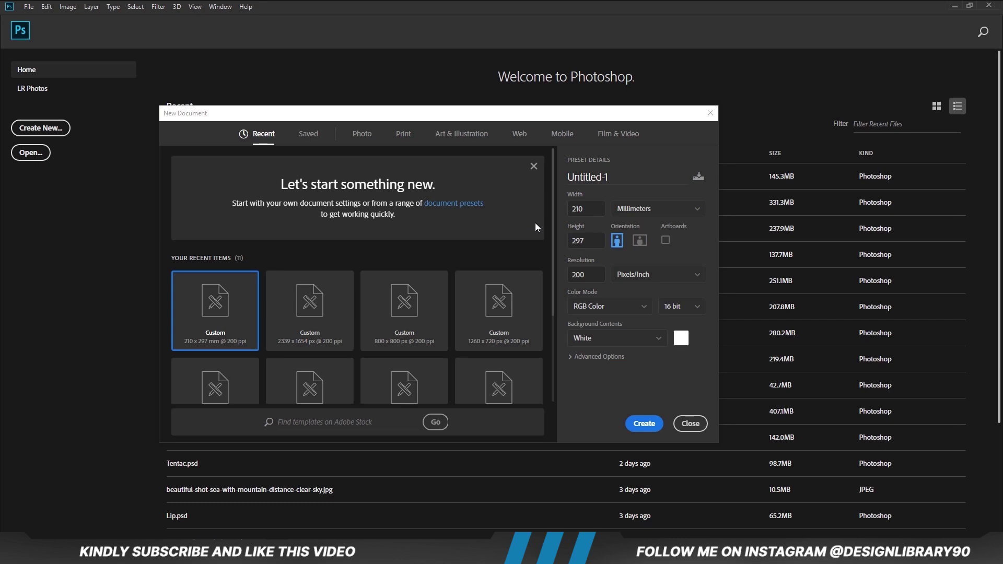
Step: Create a new 210 × 297 mm portrait document at 200 pixels/inch in 16-bit RGB Color with a white background
{"action": "left_click", "coordinate": [585, 241]}
{"action": "left_click", "coordinate": [593, 275]}
{"action": "left_click", "coordinate": [647, 430]}
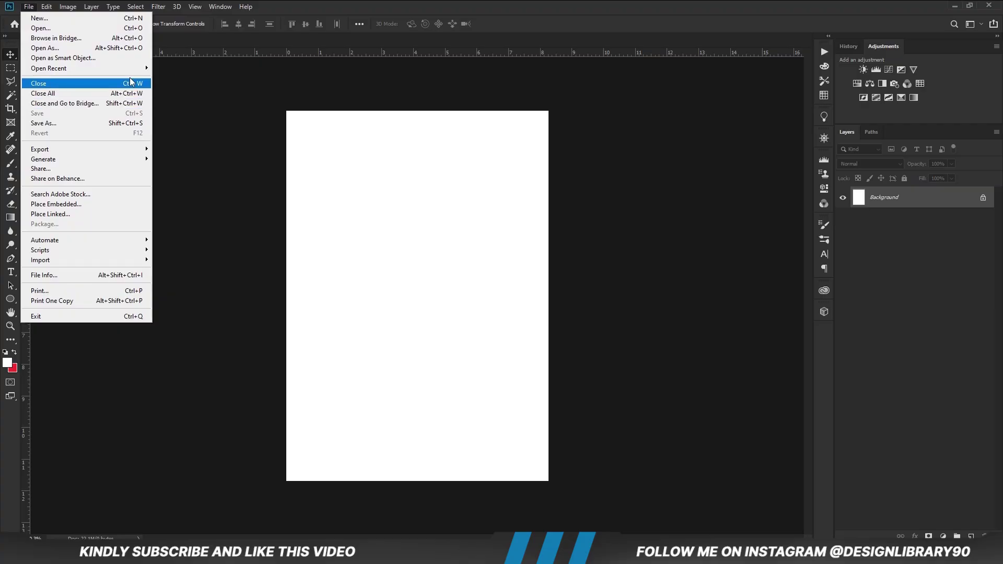
Step: Open the recent file Richina.psd and copy its beautiful-nature-tropical-beach layer into the new document
{"action": "mouse_move", "coordinate": [130, 68]}
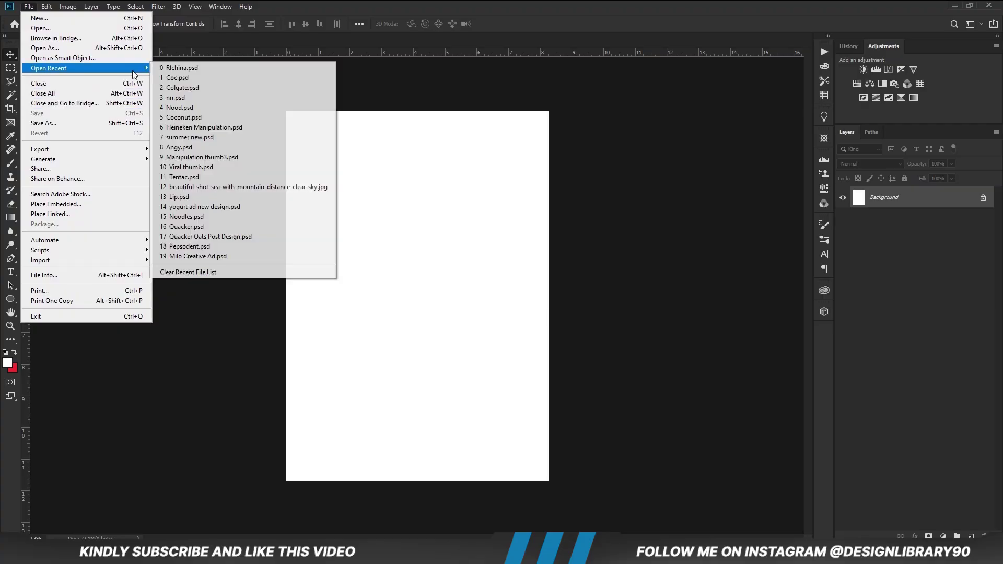
{"action": "left_click", "coordinate": [216, 68]}
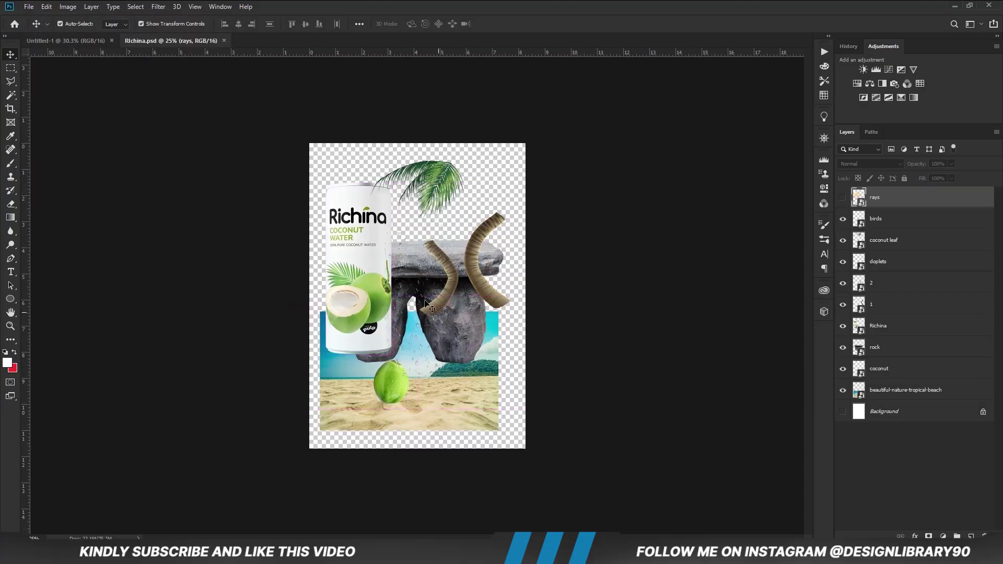
{"action": "left_click", "coordinate": [894, 391]}
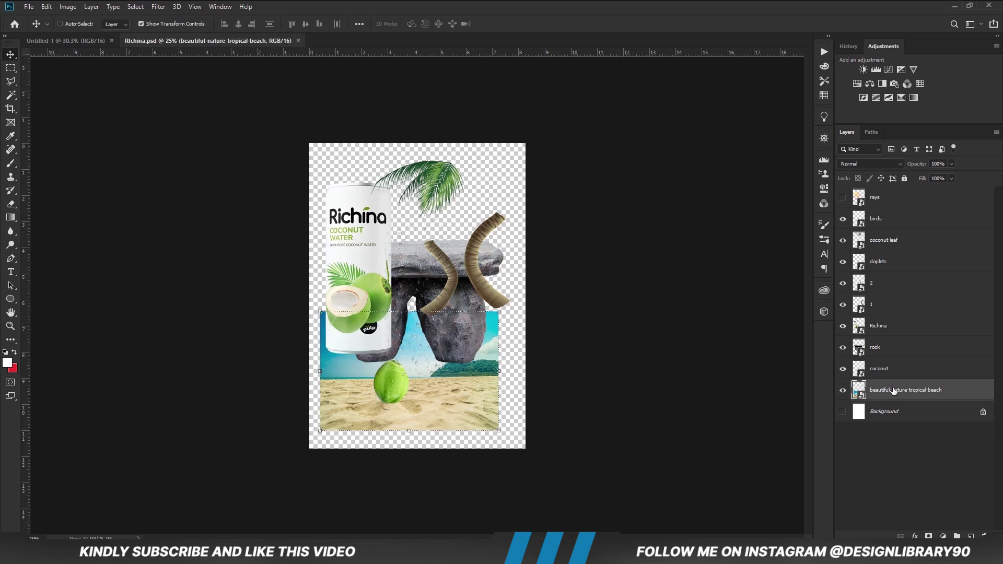
{"action": "key", "text": "ctrl+c"}
{"action": "left_click", "coordinate": [65, 40]}
{"action": "key", "text": "ctrl+v"}
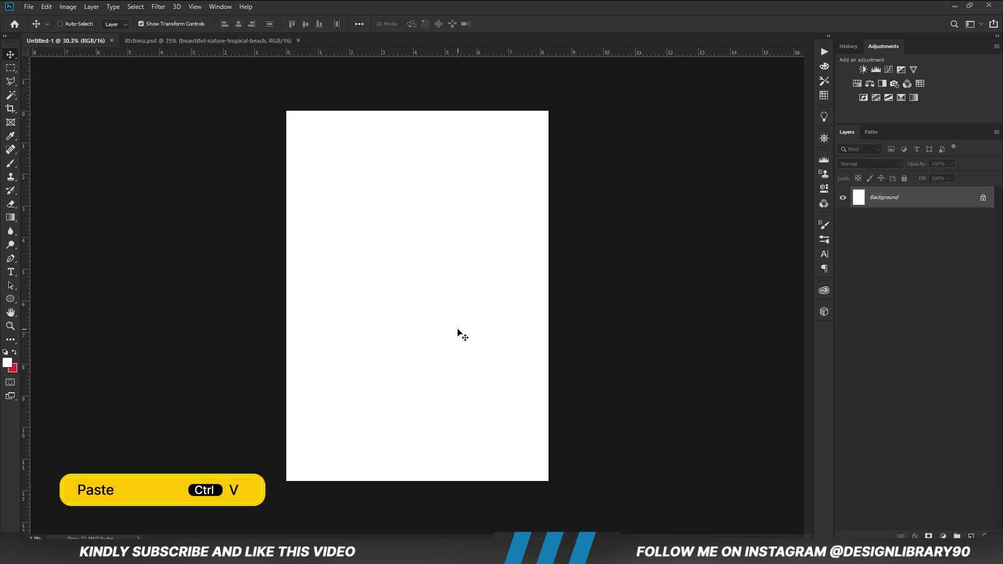
Step: Scale and position the pasted beach image so it spans the canvas width and covers the lower part of the page
{"action": "key", "text": "ctrl+t"}
{"action": "left_click_drag", "start_coordinate": [423, 394], "coordinate": [445, 459]}
{"action": "key", "text": "Return"}
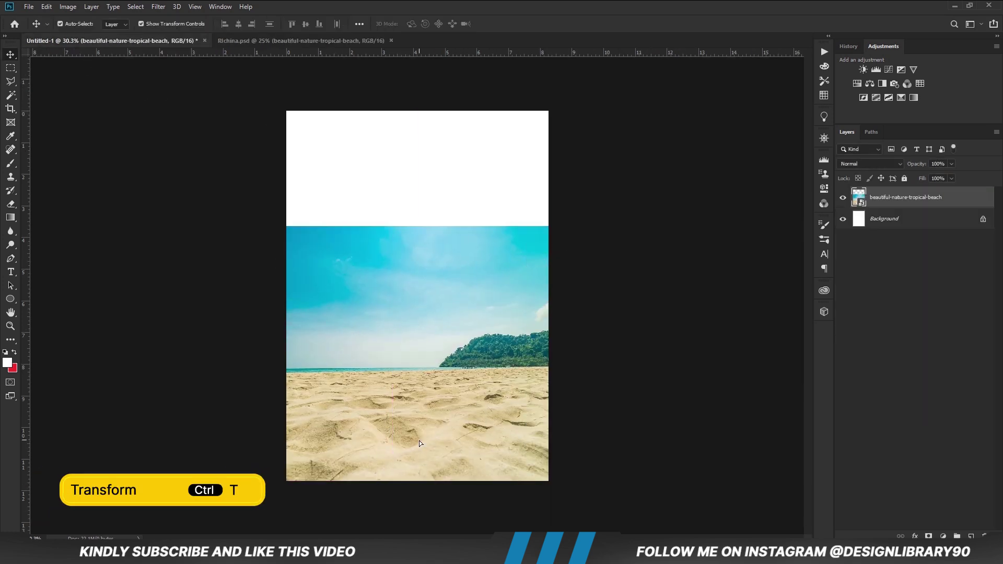
{"action": "key", "text": "ctrl+t"}
Step: Duplicate the beach layer and shift the copy straight up until its sky fills the upper part of the canvas
{"action": "key", "text": "ctrl+j"}
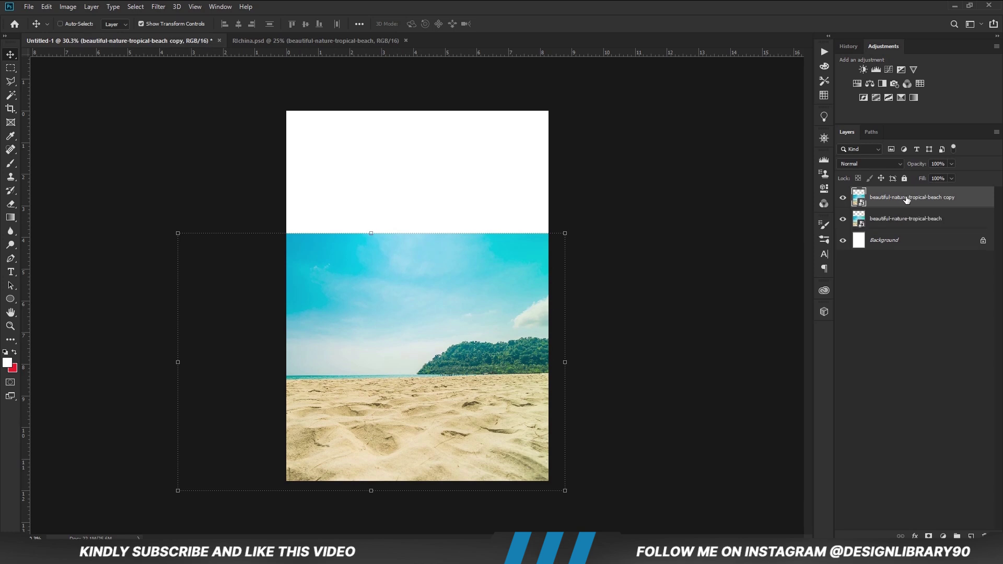
{"action": "left_click_drag", "start_coordinate": [558, 463], "coordinate": [558, 334]}
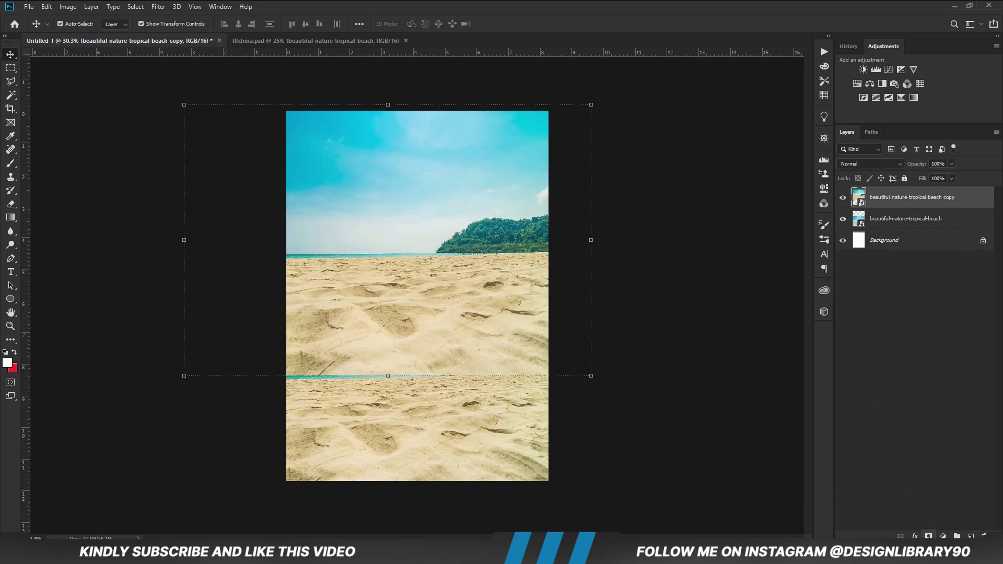
Step: Add a layer mask to the beach copy and paint out its sand in black with a soft 1000 px brush at 0% hardness
{"action": "left_click", "coordinate": [928, 536]}
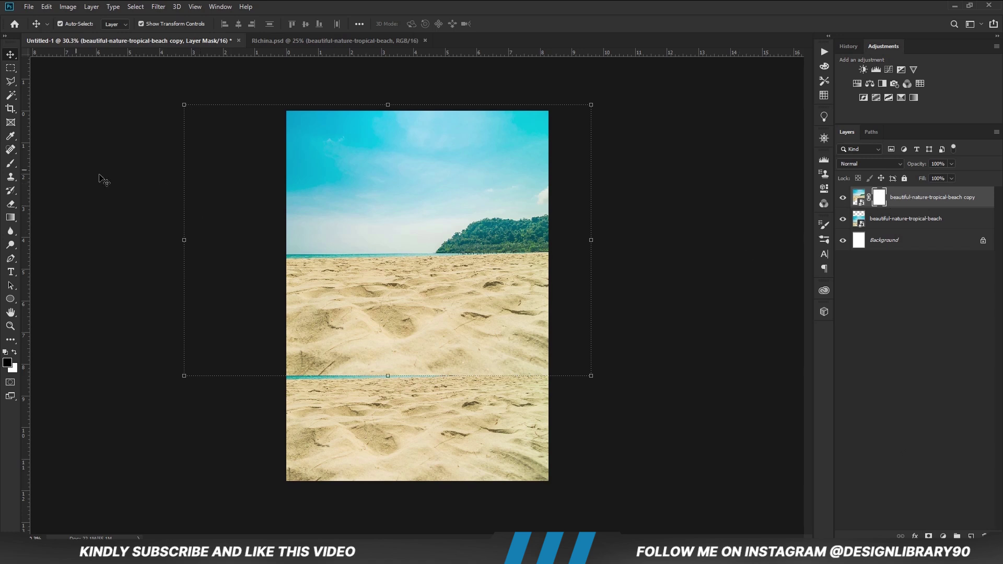
{"action": "left_click", "coordinate": [8, 170]}
{"action": "left_click", "coordinate": [78, 165]}
{"action": "left_click", "coordinate": [240, 24]}
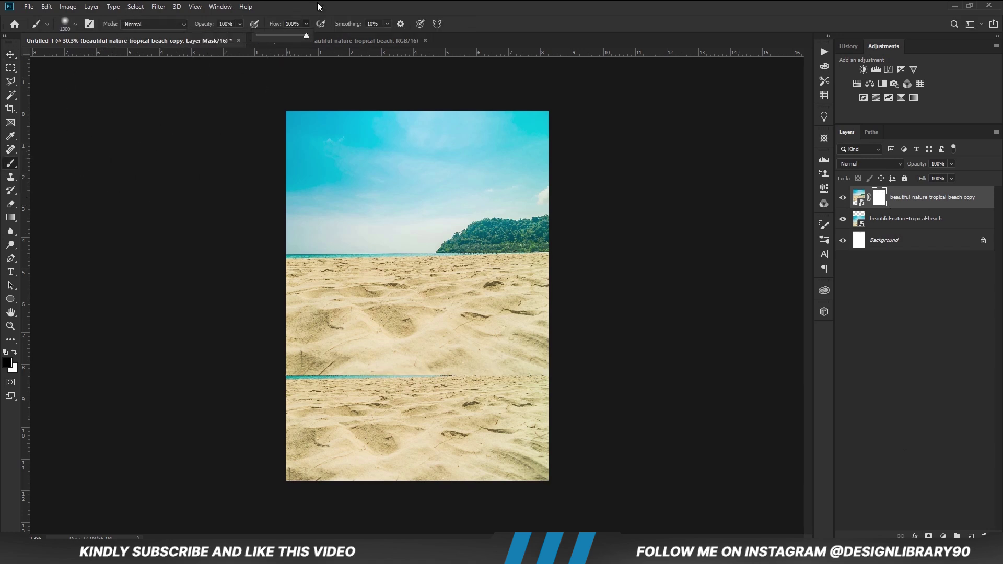
{"action": "right_click", "coordinate": [436, 267]}
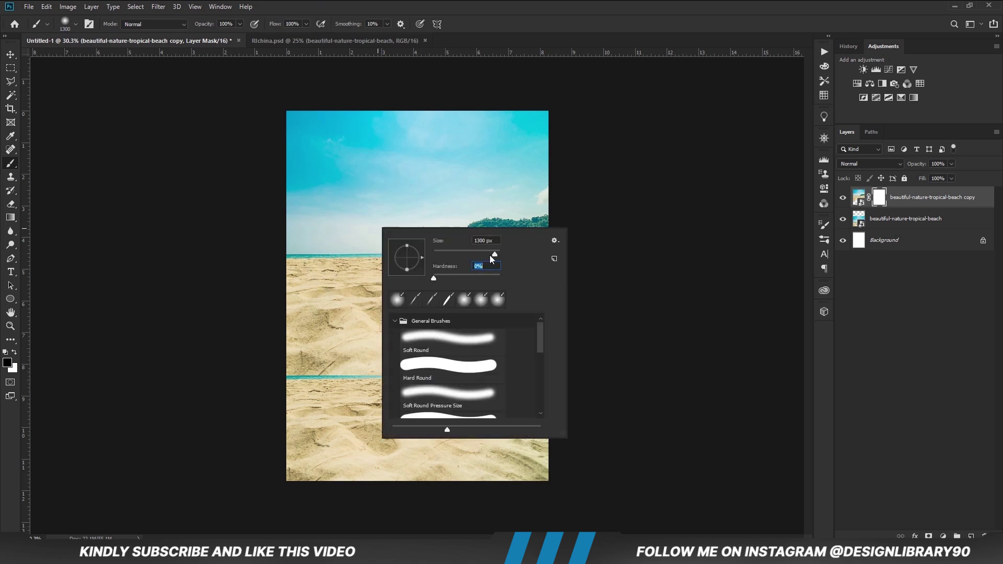
{"action": "left_click", "coordinate": [472, 132]}
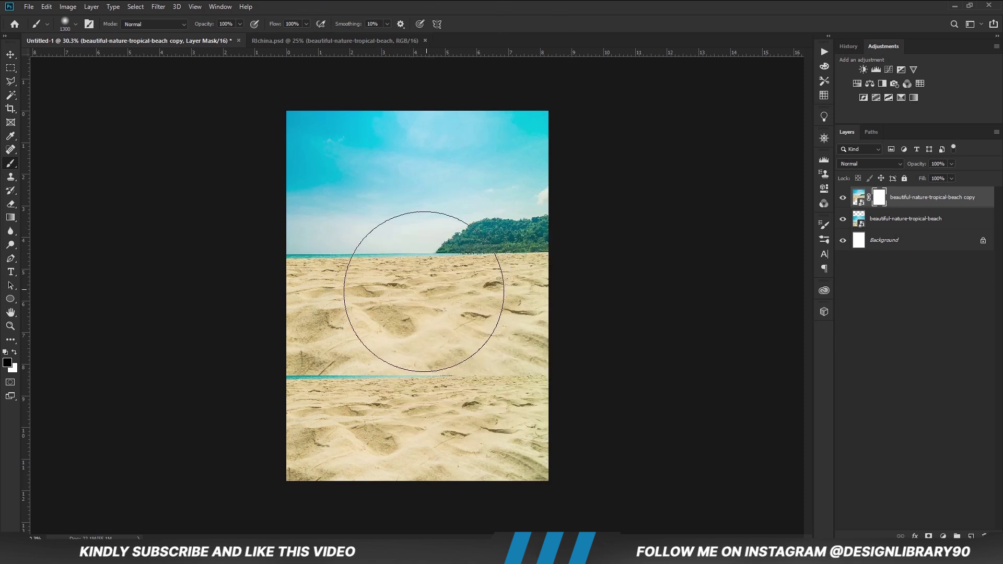
{"action": "key", "text": "bracketleft"}
{"action": "key", "text": "bracketleft"}
{"action": "key", "text": "bracketleft"}
{"action": "mouse_move", "coordinate": [518, 298]}
{"action": "left_mouse_down"}
{"action": "mouse_move", "coordinate": [274, 331]}
{"action": "mouse_move", "coordinate": [548, 331]}
{"action": "mouse_move", "coordinate": [199, 424]}
{"action": "left_mouse_up"}
{"action": "mouse_move", "coordinate": [292, 425]}
{"action": "left_mouse_down"}
{"action": "mouse_move", "coordinate": [325, 326]}
{"action": "mouse_move", "coordinate": [284, 304]}
{"action": "mouse_move", "coordinate": [224, 320]}
{"action": "mouse_move", "coordinate": [553, 297]}
{"action": "mouse_move", "coordinate": [578, 305]}
{"action": "left_mouse_up"}
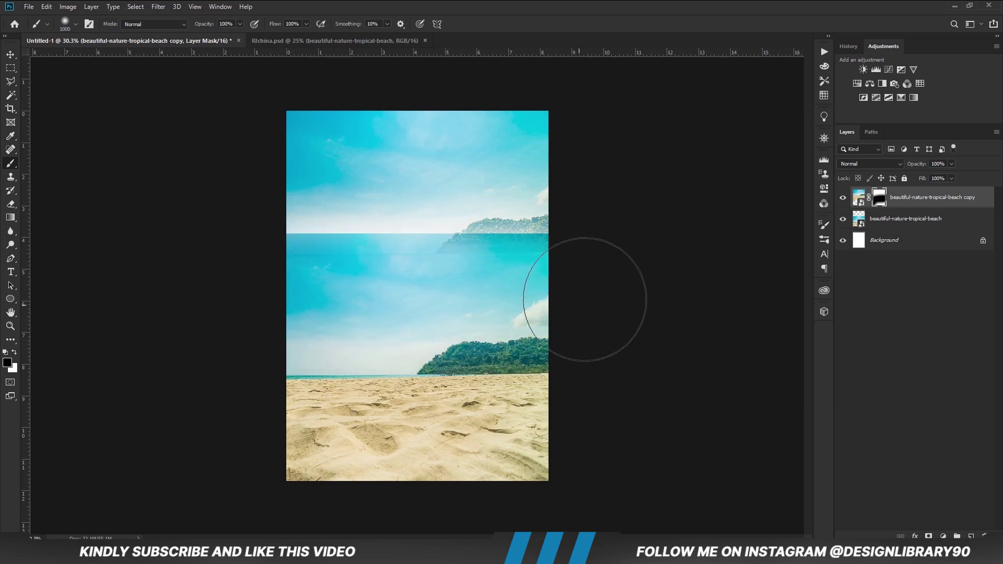
Step: Paint out the remaining faint island and horizon on the beach copy's mask with a 500 px black brush
{"action": "left_click", "coordinate": [891, 222]}
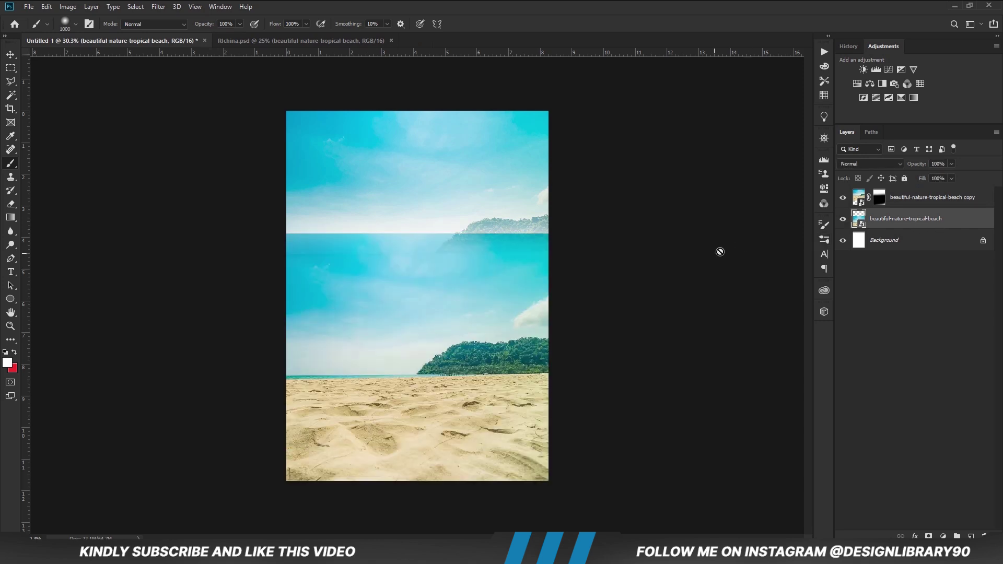
{"action": "left_click", "coordinate": [879, 197]}
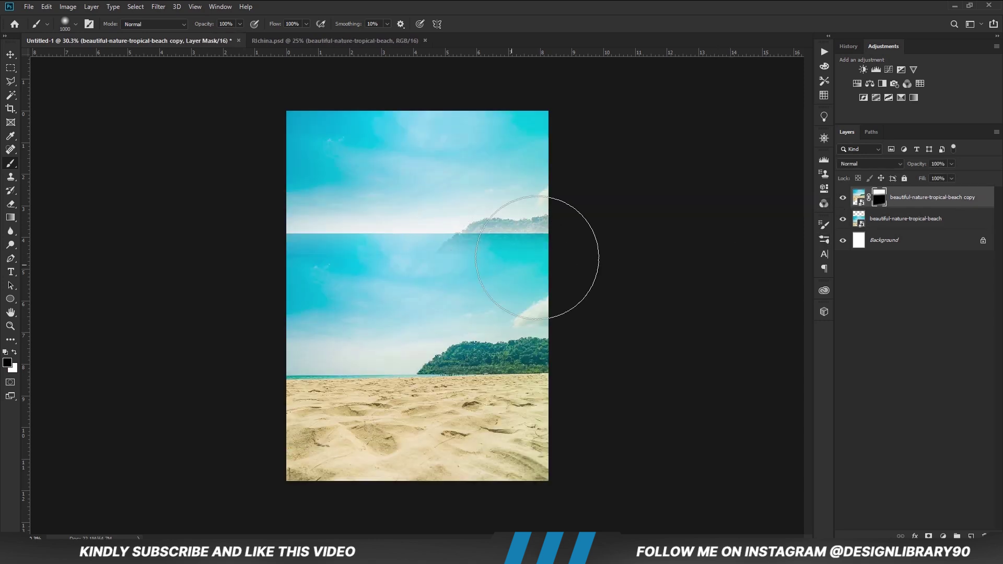
{"action": "key", "text": "bracketleft"}
{"action": "key", "text": "bracketleft"}
{"action": "key", "text": "bracketleft"}
{"action": "key", "text": "bracketleft"}
{"action": "key", "text": "bracketleft"}
{"action": "left_click_drag", "start_coordinate": [545, 245], "coordinate": [193, 259]}
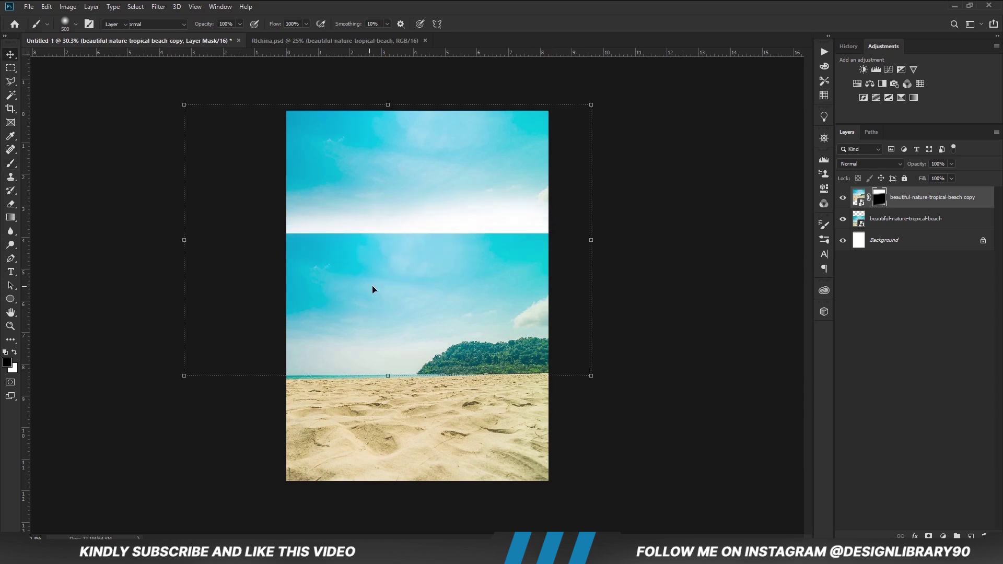
Step: Mask the lower beach layer and fade out its hard upper sky edge with a soft black brush, enlarging it to 800 px
{"action": "key", "text": "v"}
{"action": "left_click", "coordinate": [534, 297]}
{"action": "left_click", "coordinate": [842, 219]}
{"action": "left_click", "coordinate": [842, 219]}
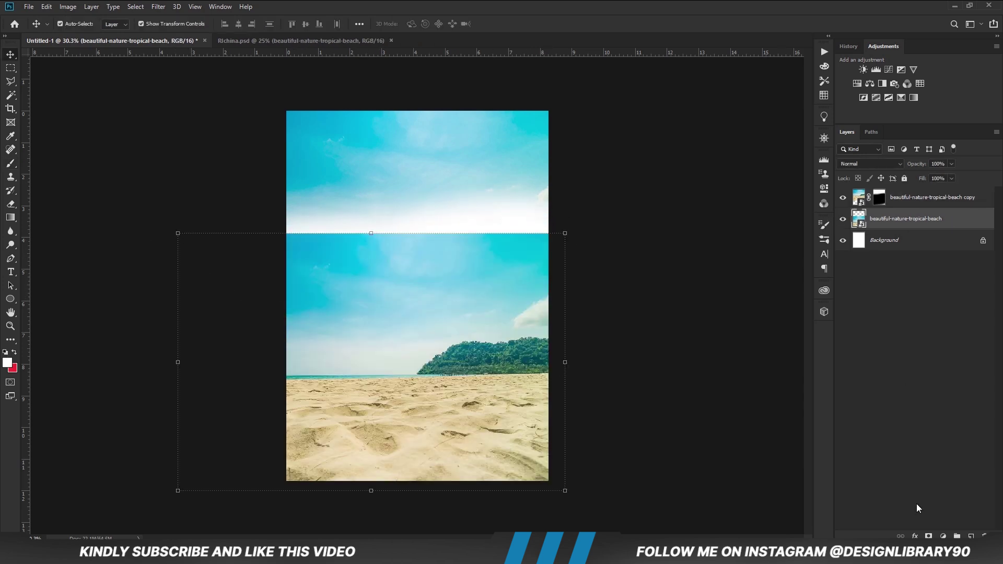
{"action": "left_click", "coordinate": [929, 536]}
{"action": "key", "text": "b"}
{"action": "mouse_move", "coordinate": [302, 253]}
{"action": "left_mouse_down"}
{"action": "mouse_move", "coordinate": [291, 217]}
{"action": "mouse_move", "coordinate": [616, 228]}
{"action": "left_mouse_up"}
{"action": "key", "text": "bracketright"}
{"action": "key", "text": "bracketright"}
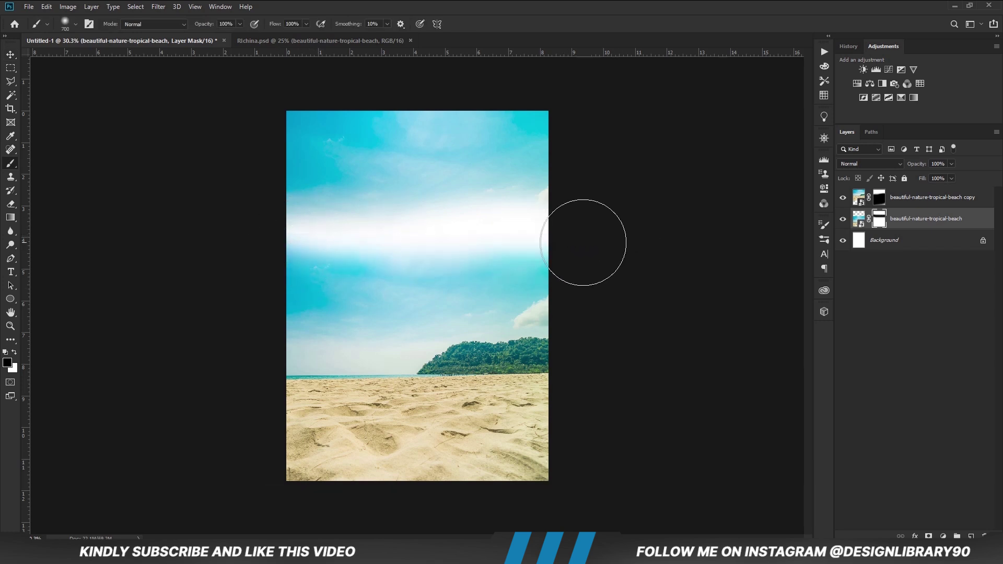
{"action": "key", "text": "bracketright"}
{"action": "left_click_drag", "start_coordinate": [217, 226], "coordinate": [284, 224]}
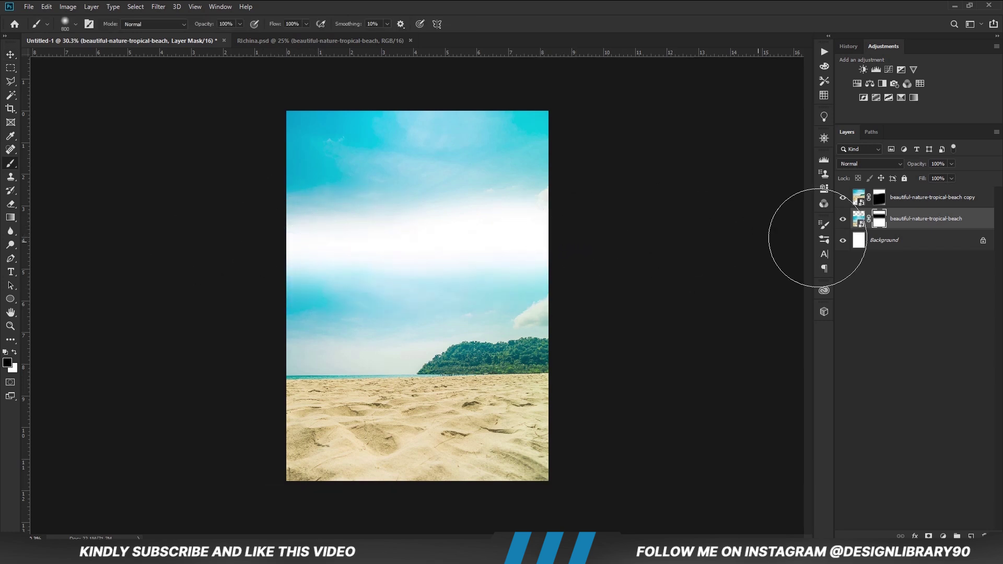
Step: Add a Solid Color fill layer in sky blue 74cfe5 and place it beneath both beach layers, above the Background
{"action": "left_click", "coordinate": [944, 536]}
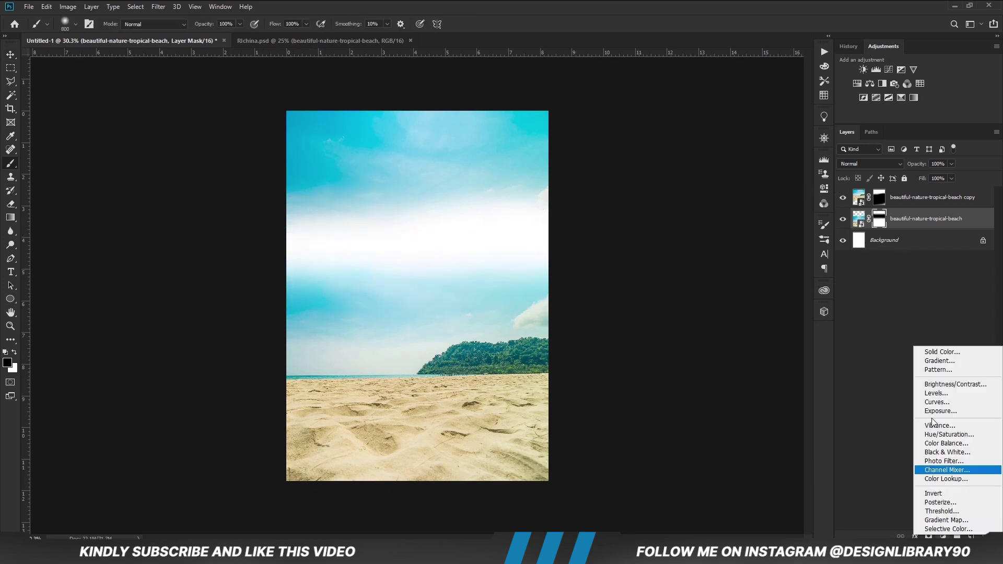
{"action": "left_click", "coordinate": [937, 349]}
{"action": "left_click", "coordinate": [492, 155]}
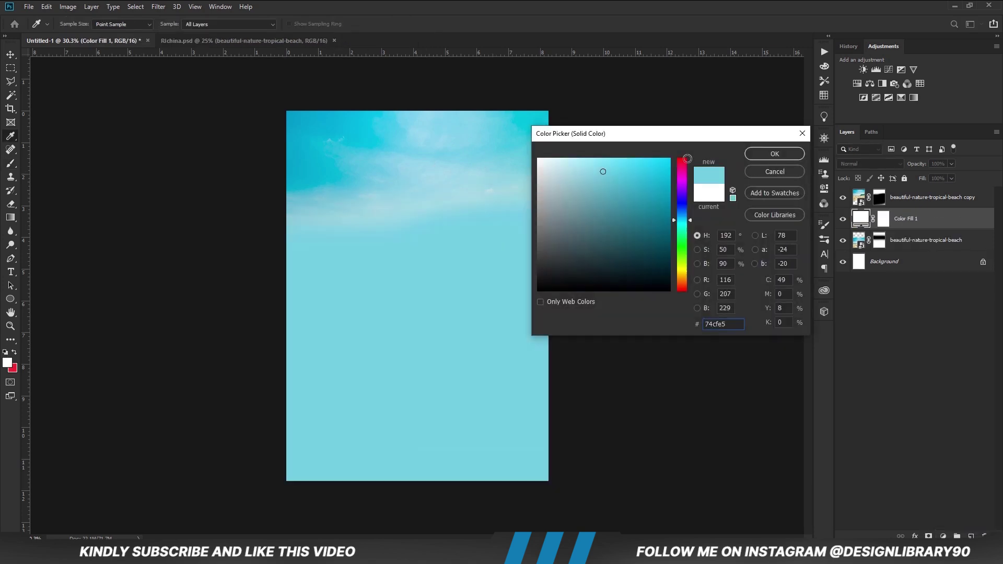
{"action": "left_click", "coordinate": [775, 154]}
{"action": "left_click_drag", "start_coordinate": [901, 218], "coordinate": [902, 243]}
{"action": "left_click", "coordinate": [884, 241]}
{"action": "left_click", "coordinate": [909, 240]}
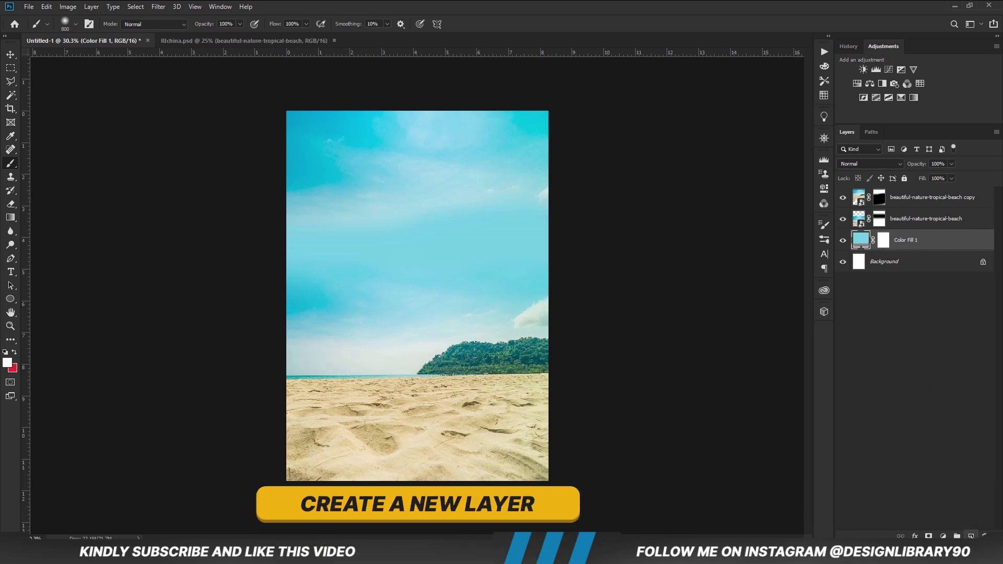
Step: Create a new layer above the color fill and dab soft white haze across the middle sky at 60% brush opacity
{"action": "left_click", "coordinate": [967, 536]}
{"action": "key", "text": "6"}
{"action": "left_click", "coordinate": [296, 264]}
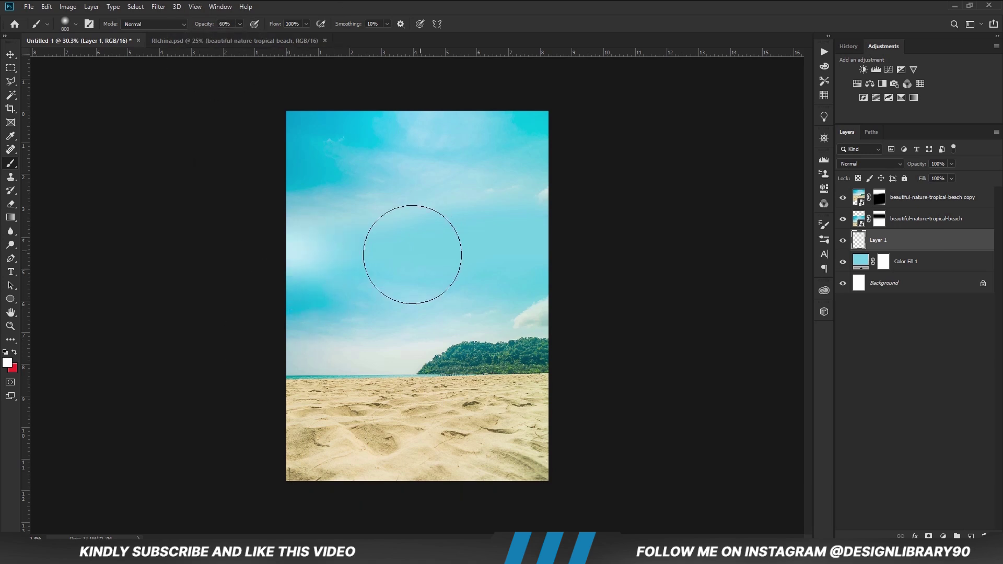
{"action": "left_click", "coordinate": [399, 261]}
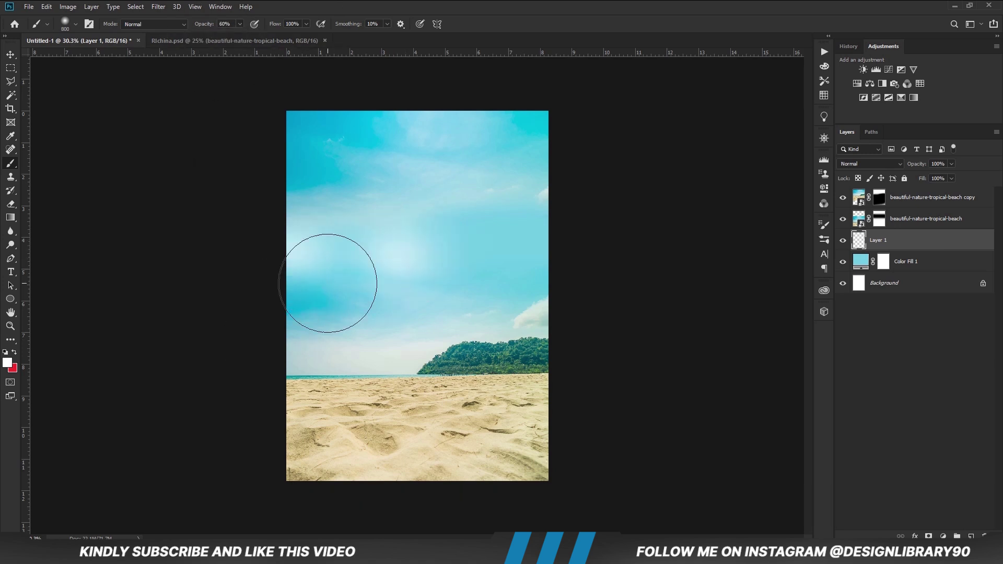
{"action": "left_click", "coordinate": [526, 228]}
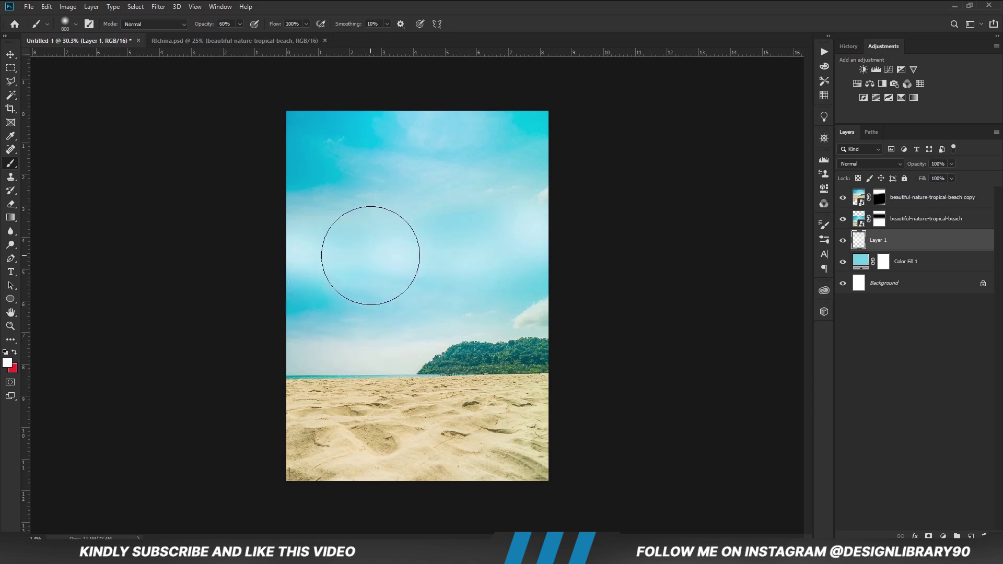
Step: Compare the sky with the white haze layer hidden and shown, and lower that layer's opacity to 83%
{"action": "key", "text": "v"}
{"action": "left_click", "coordinate": [843, 241]}
{"action": "left_click", "coordinate": [843, 241]}
{"action": "left_click", "coordinate": [952, 164]}
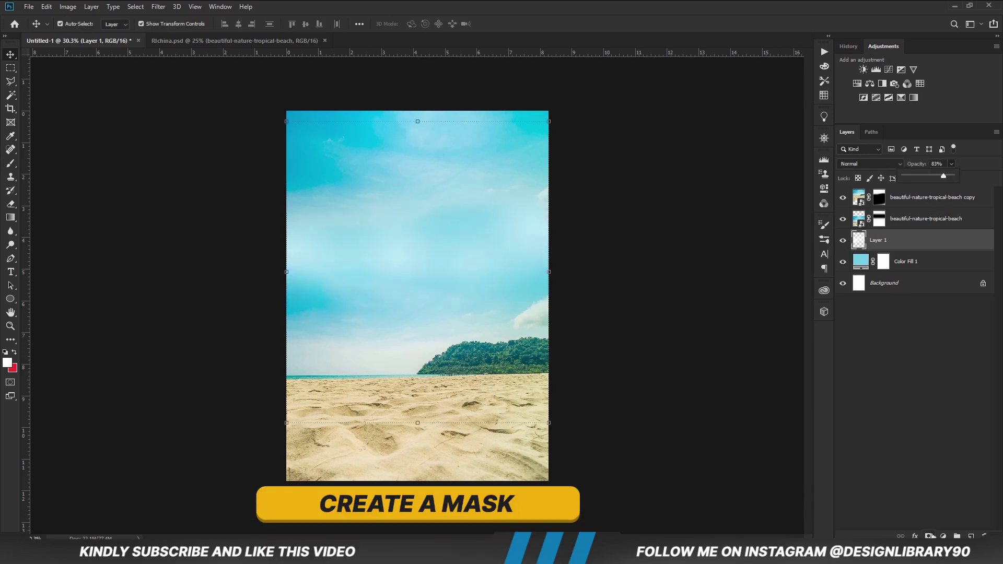
Step: Add a layer mask to the white haze layer and soften the upper haze with black at 60% brush opacity
{"action": "left_click", "coordinate": [928, 536]}
{"action": "key", "text": "b"}
{"action": "mouse_move", "coordinate": [497, 197]}
{"action": "left_mouse_down"}
{"action": "mouse_move", "coordinate": [503, 202]}
{"action": "mouse_move", "coordinate": [288, 235]}
{"action": "left_mouse_up"}
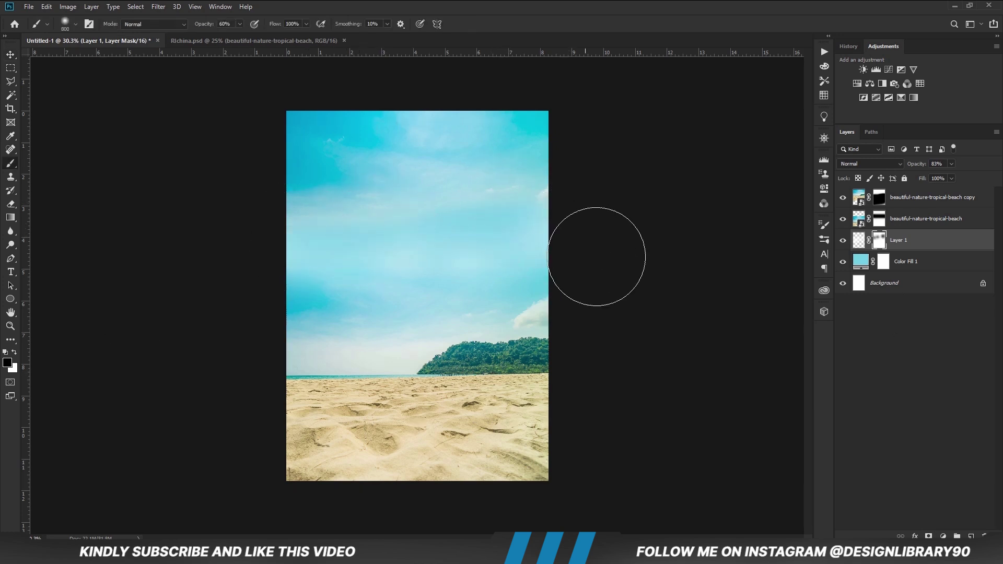
Step: Move the masked white haze layer slightly upward in the sky
{"action": "key", "text": "v"}
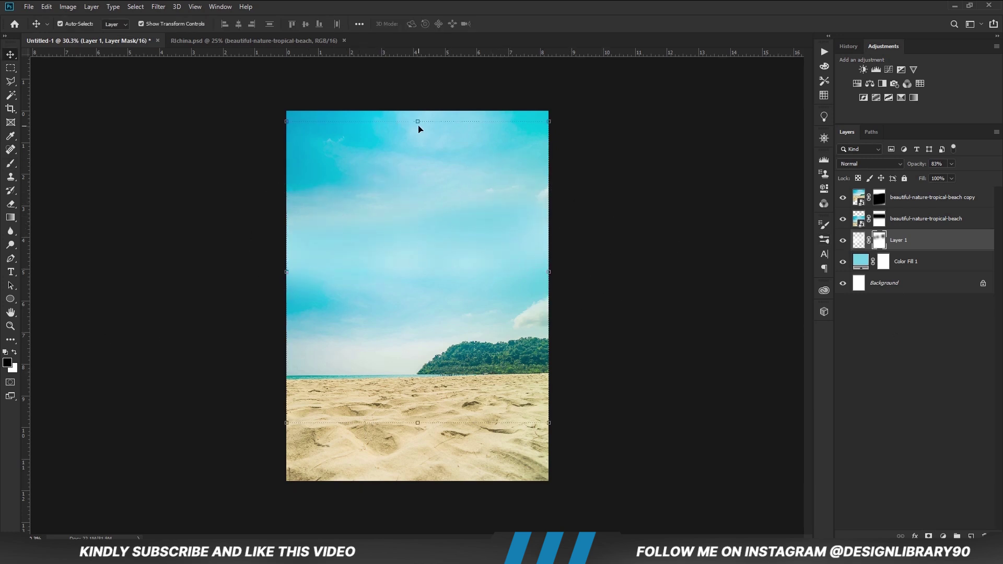
{"action": "left_click_drag", "start_coordinate": [392, 282], "coordinate": [392, 261]}
{"action": "key", "text": "Return"}
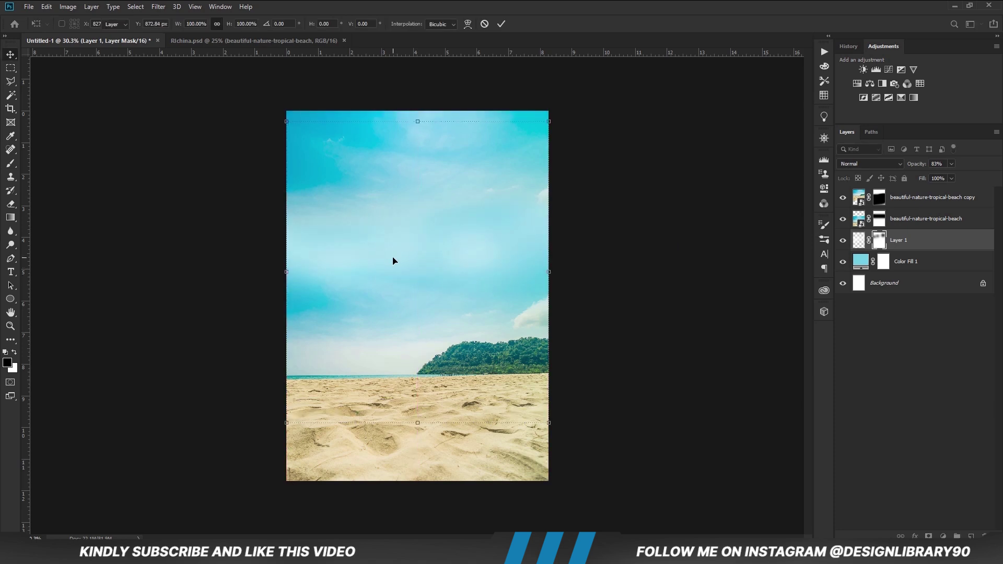
Step: Enlarge the lower beach layer proportionally to about 103.65%, keeping its lower edge in place
{"action": "left_click", "coordinate": [475, 222]}
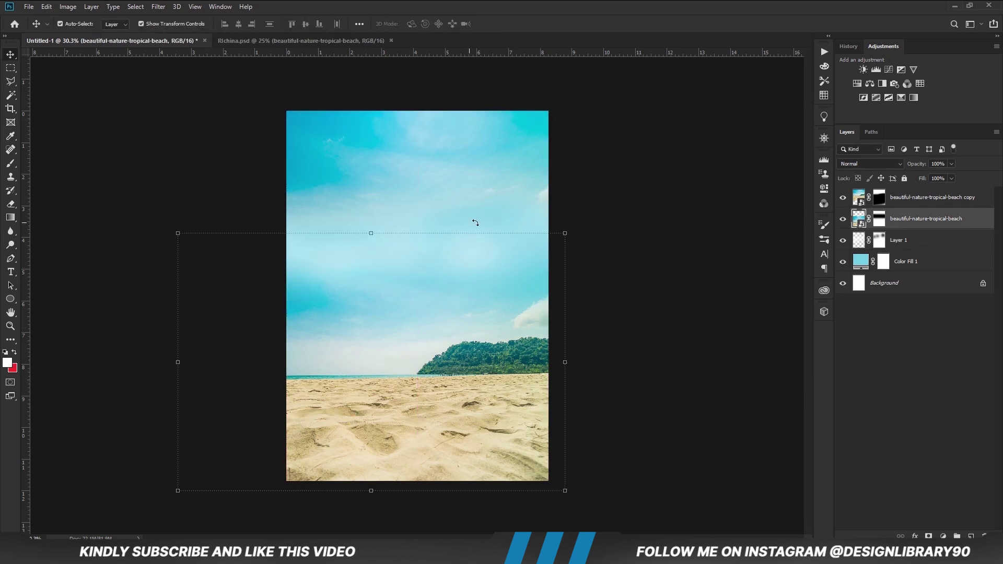
{"action": "left_click_drag", "start_coordinate": [375, 229], "coordinate": [378, 315]}
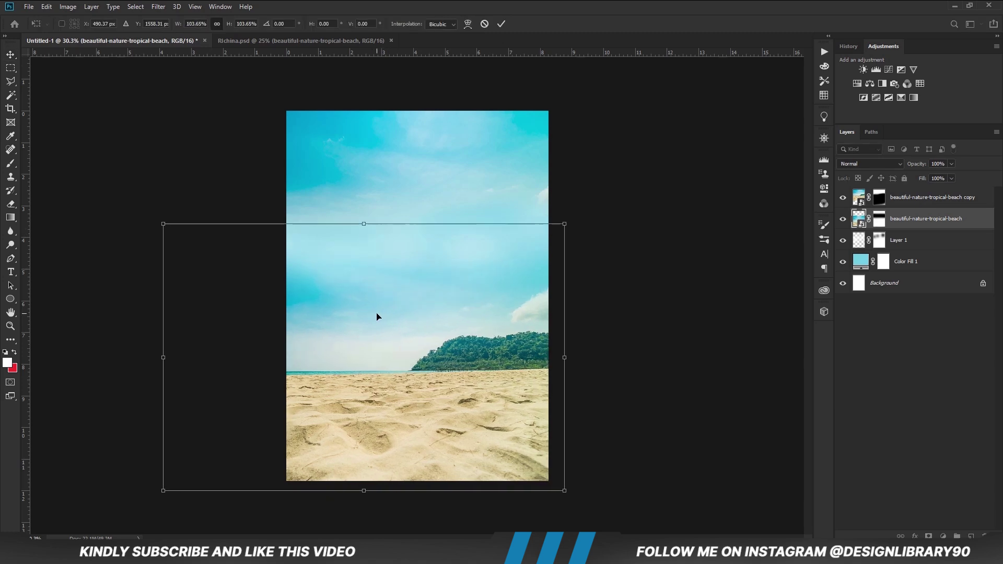
{"action": "left_click", "coordinate": [623, 281]}
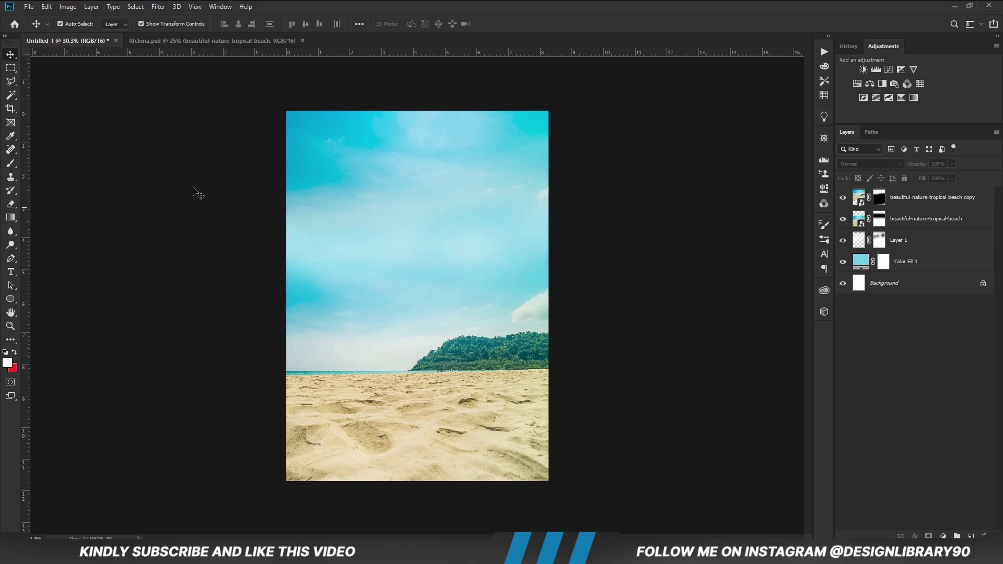
Step: Hide the beach layer in Richina.psd and copy its coconut, rock and Richina layers into the beach composition
{"action": "left_click", "coordinate": [184, 42]}
{"action": "left_click", "coordinate": [844, 393], "text": "shift"}
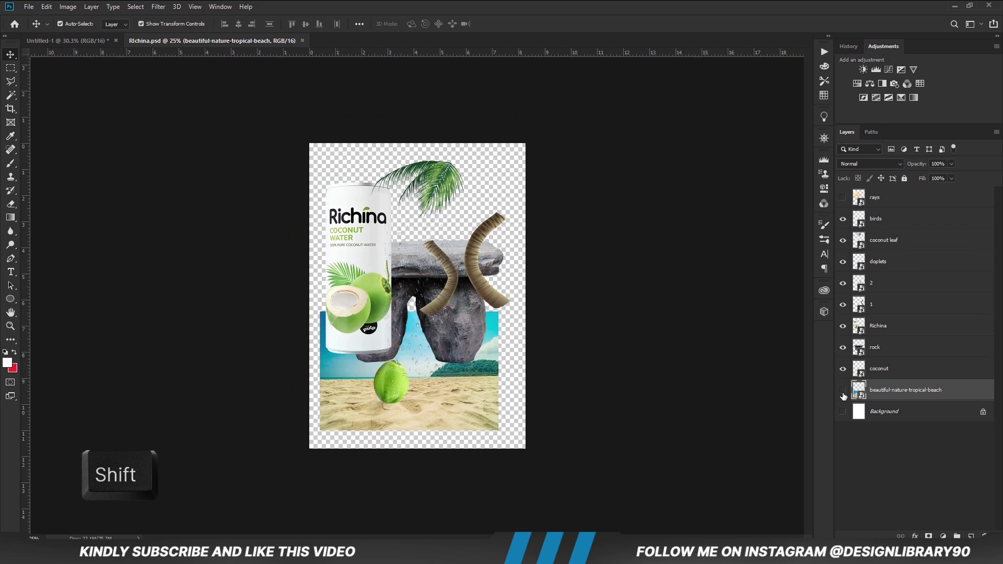
{"action": "left_click", "coordinate": [883, 371]}
{"action": "left_click", "coordinate": [881, 328], "text": "shift"}
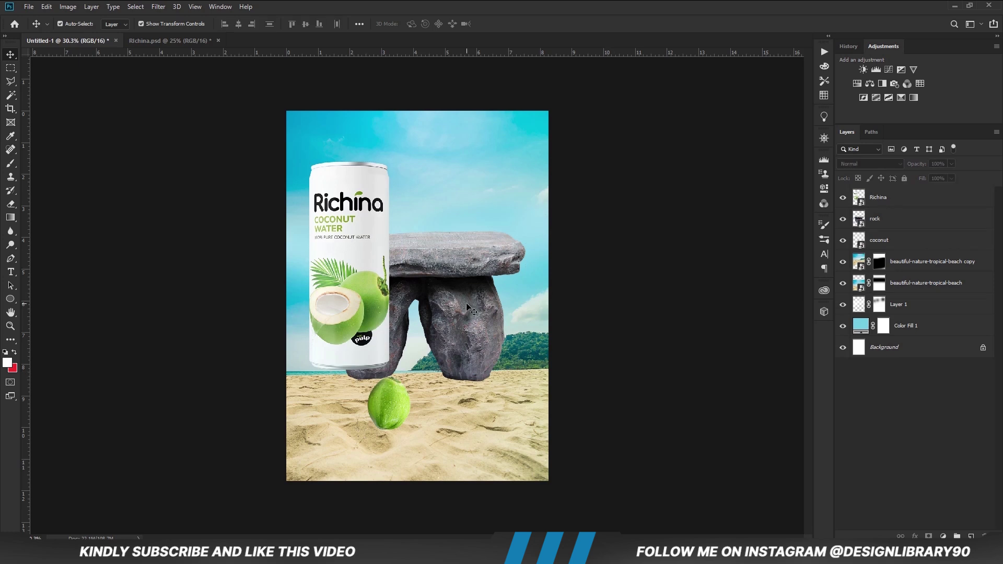
Step: Move the rock down to the bottom of the canvas so its flat slab lies over the sand
{"action": "left_click_drag", "start_coordinate": [445, 276], "coordinate": [448, 456]}
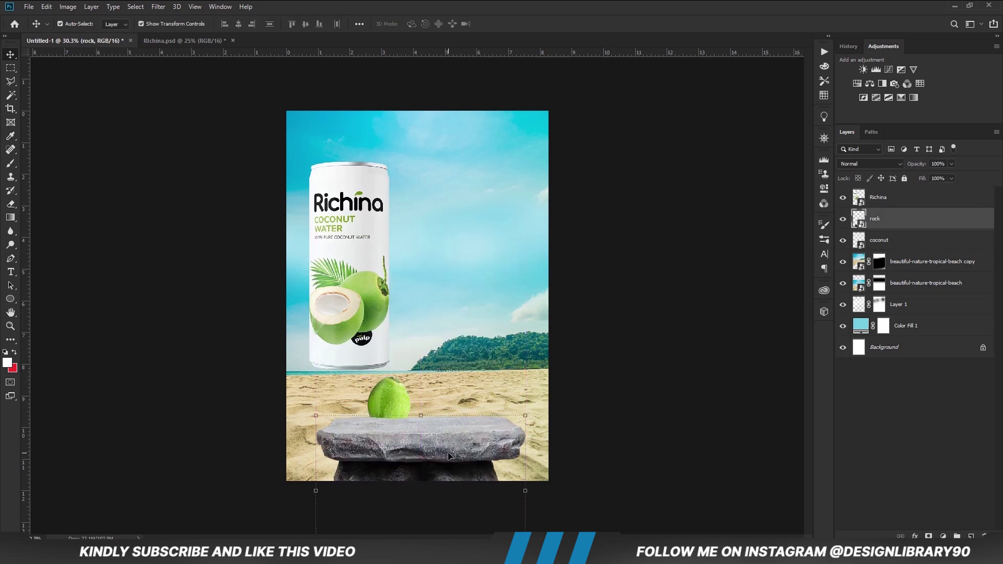
Step: Place the Richina can on top of the rock slab and centre the rock horizontally on the canvas
{"action": "left_click", "coordinate": [629, 416]}
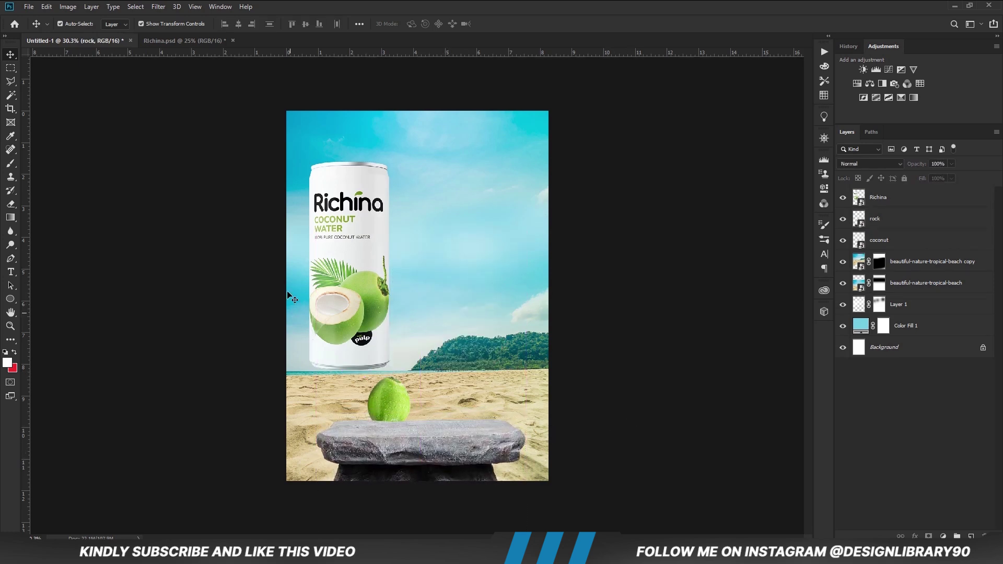
{"action": "left_click_drag", "start_coordinate": [361, 285], "coordinate": [429, 337]}
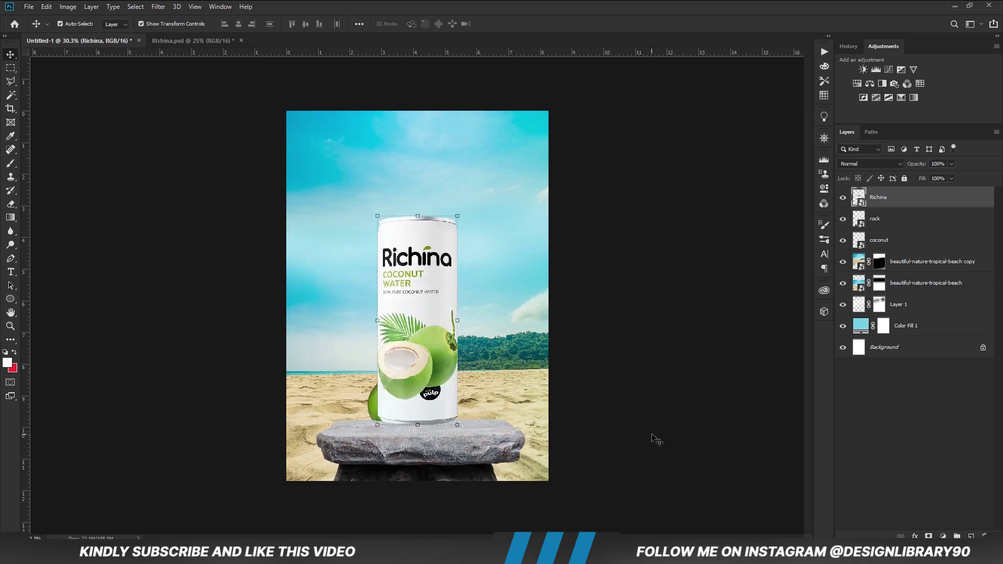
{"action": "left_click", "coordinate": [500, 450]}
{"action": "key", "text": "ctrl+a"}
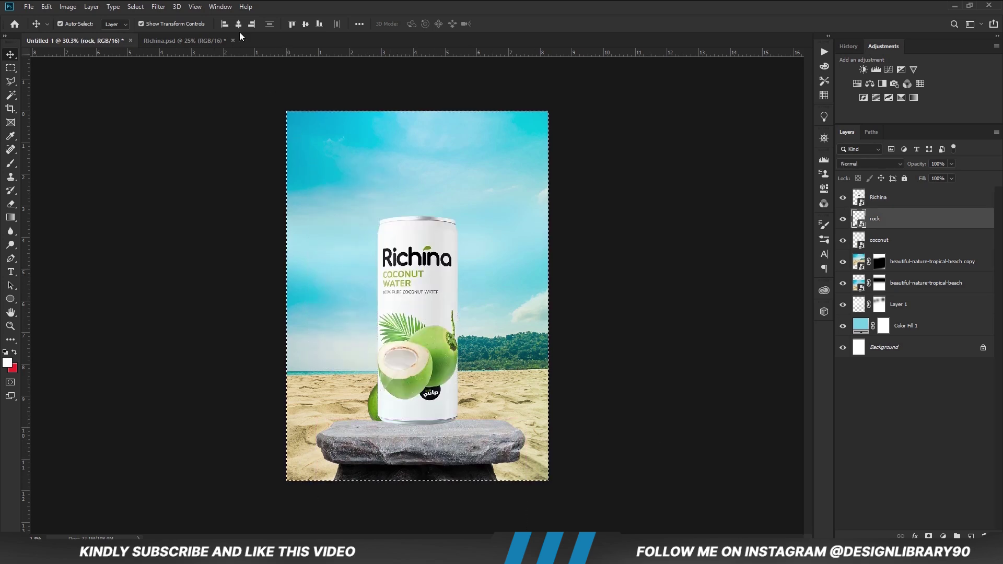
{"action": "left_click", "coordinate": [238, 24]}
{"action": "key", "text": "ctrl+d"}
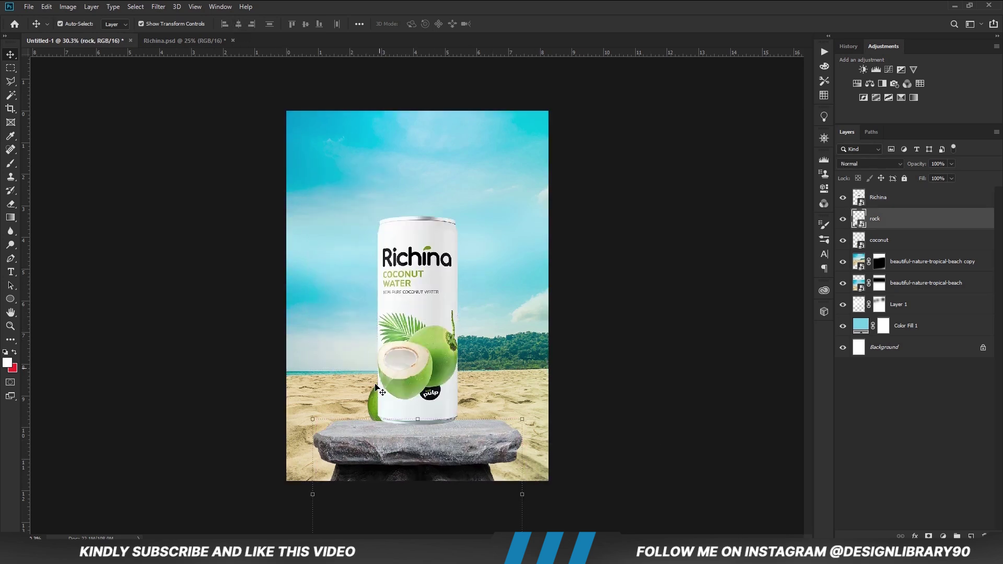
Step: Reorder the coconut layer above the rock and move the coconut behind the can's lower right side
{"action": "left_click", "coordinate": [898, 245]}
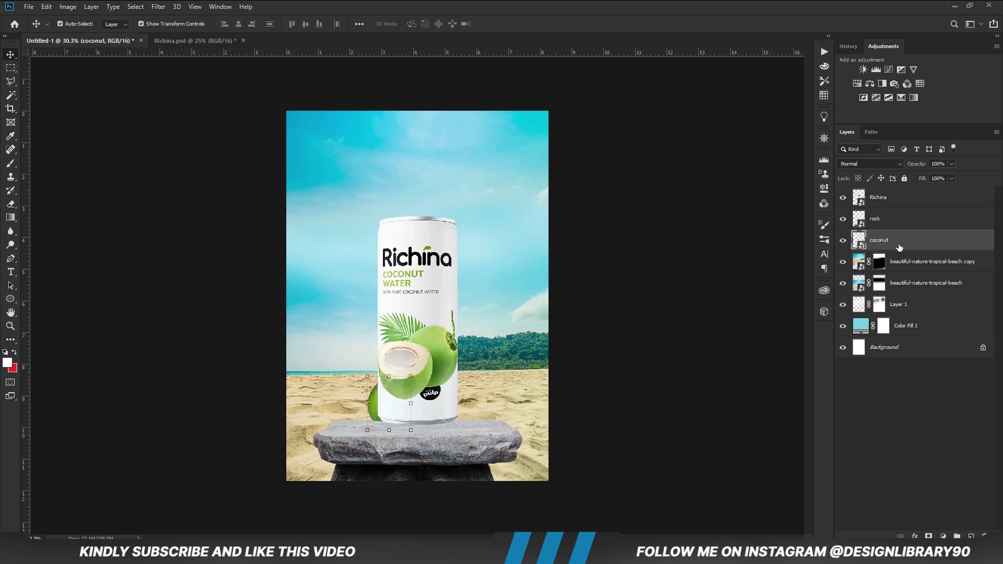
{"action": "left_click_drag", "start_coordinate": [899, 243], "coordinate": [896, 208]}
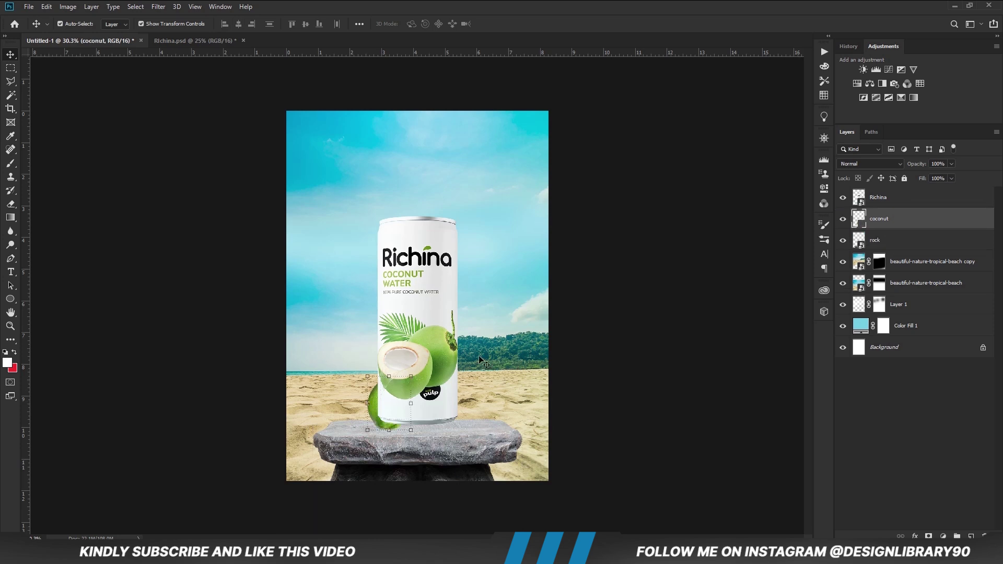
{"action": "left_click_drag", "start_coordinate": [376, 404], "coordinate": [465, 396]}
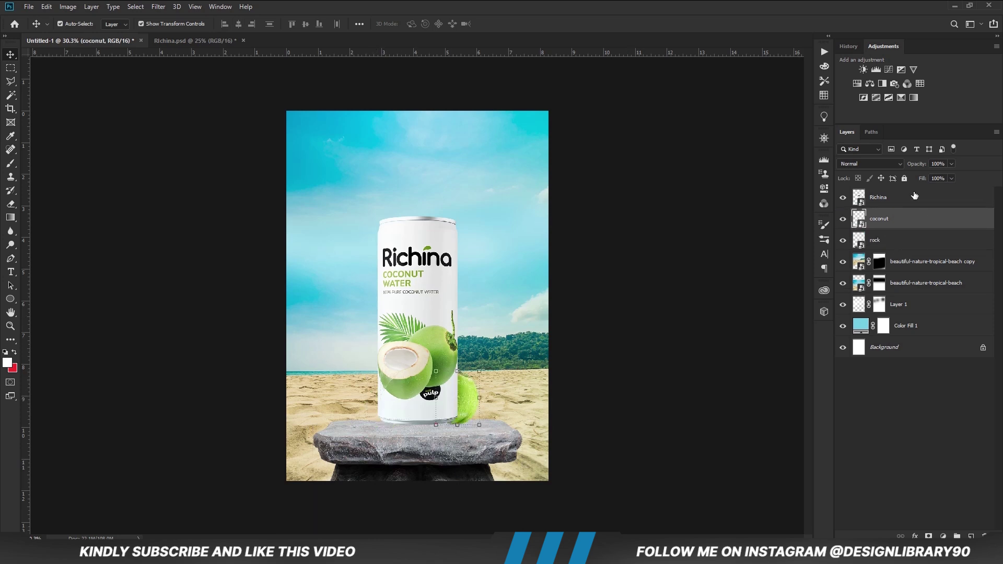
Step: Lower the Richina can and coconut together to Y 1358.50 px so they rest on the rock slab
{"action": "left_click", "coordinate": [911, 197], "text": "shift"}
{"action": "key", "text": "ctrl+t"}
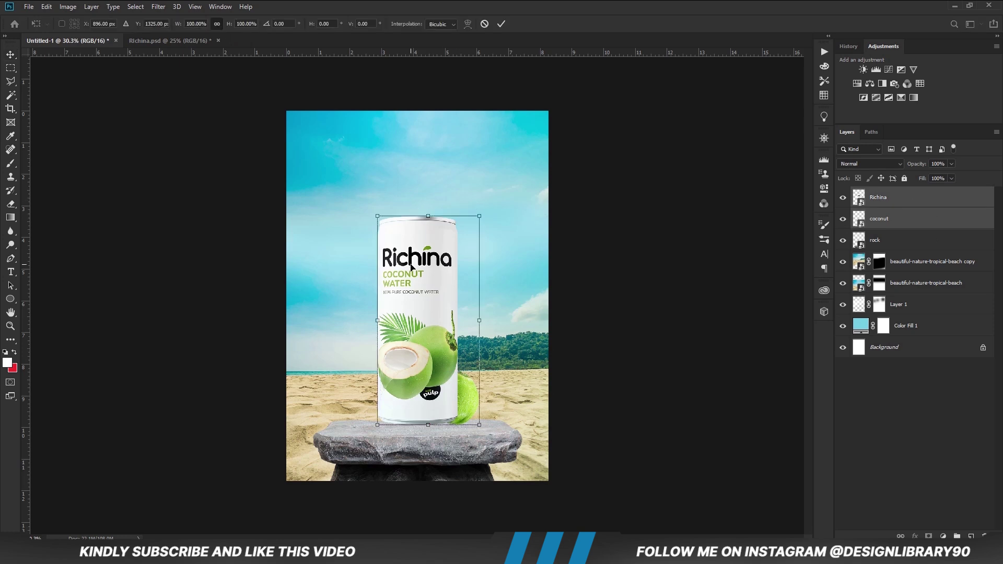
{"action": "key", "text": "shift+Down"}
{"action": "key", "text": "shift+Down"}
{"action": "key", "text": "shift+Down"}
{"action": "key", "text": "shift+Down"}
{"action": "key", "text": "shift+Down"}
{"action": "key", "text": "Up"}
{"action": "key", "text": "Up"}
{"action": "key", "text": "Up"}
{"action": "key", "text": "Up"}
{"action": "key", "text": "Up"}
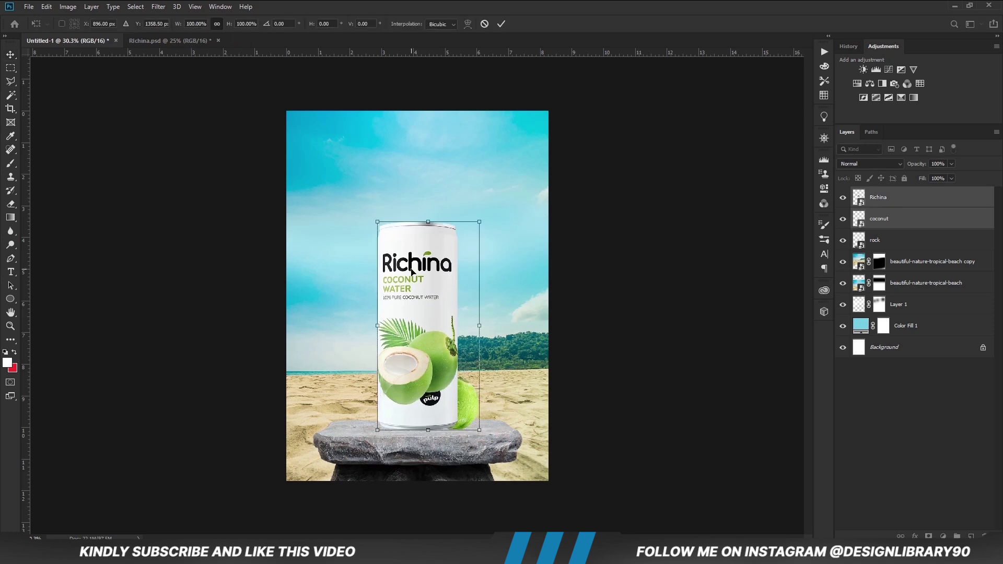
{"action": "key", "text": "Return"}
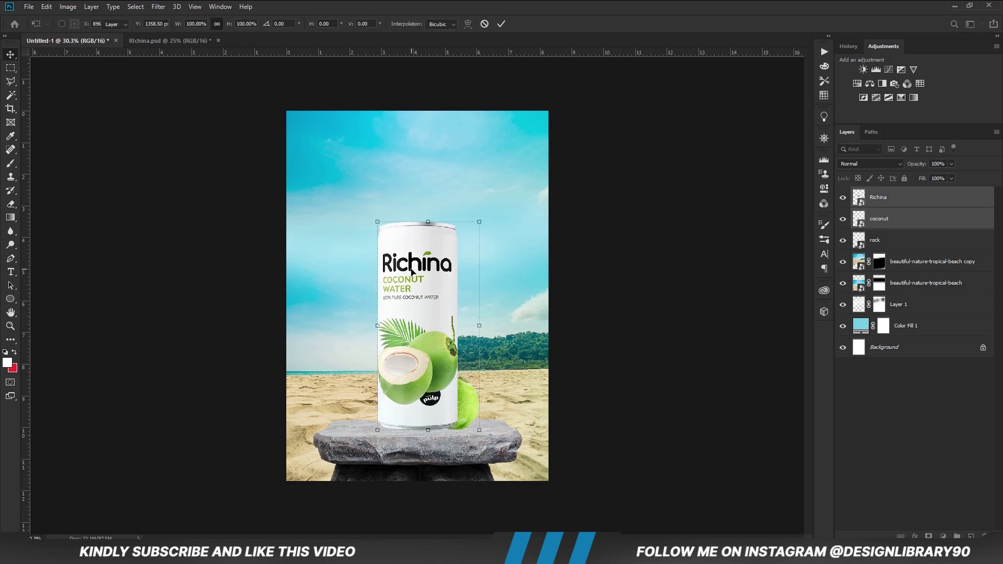
Step: Raise the coconut slightly, duplicate it, and move the copy behind the can's lower left side
{"action": "left_click", "coordinate": [656, 358]}
{"action": "left_click", "coordinate": [462, 412]}
{"action": "left_click_drag", "start_coordinate": [462, 410], "coordinate": [463, 406]}
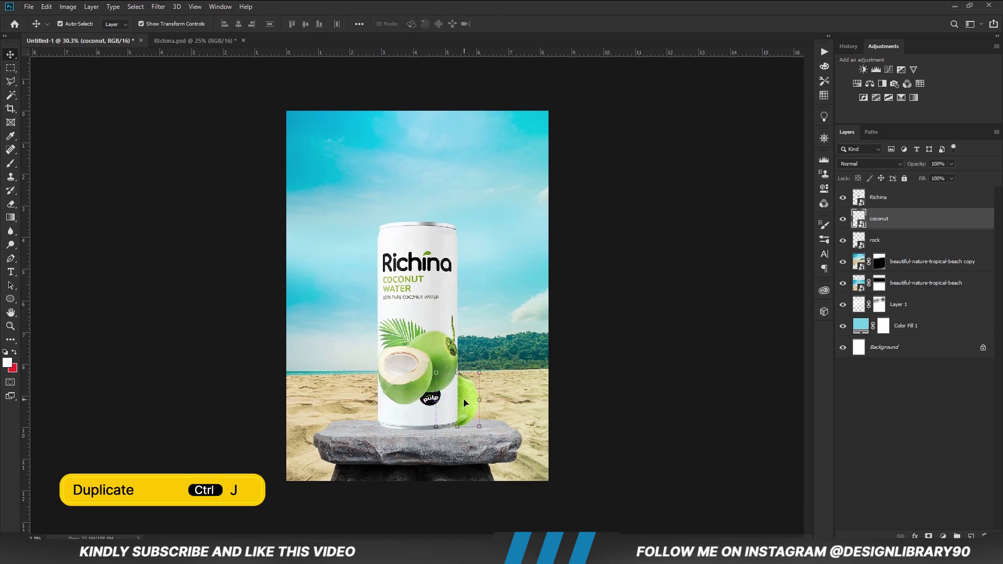
{"action": "key", "text": "ctrl+j"}
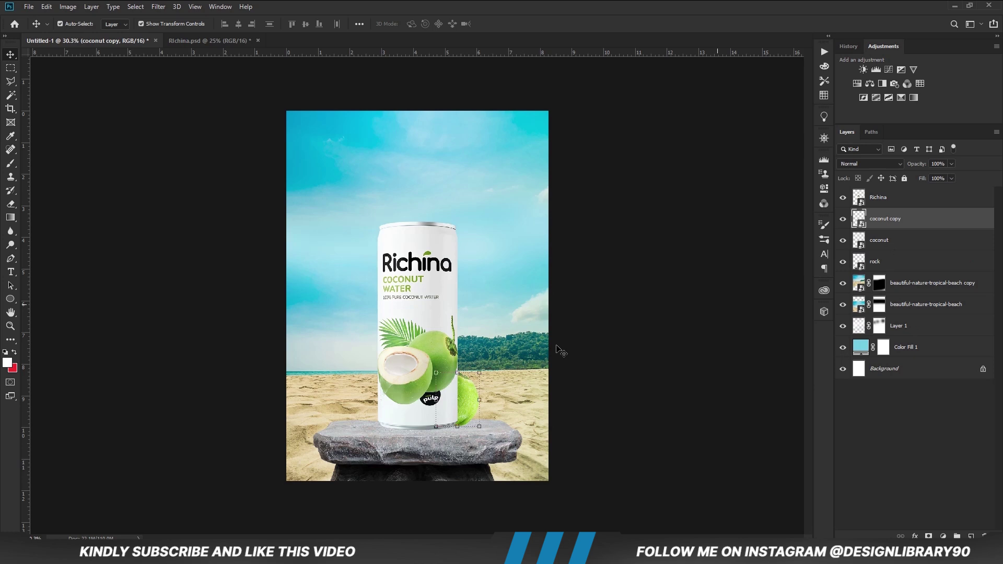
{"action": "left_click_drag", "start_coordinate": [469, 414], "coordinate": [366, 403]}
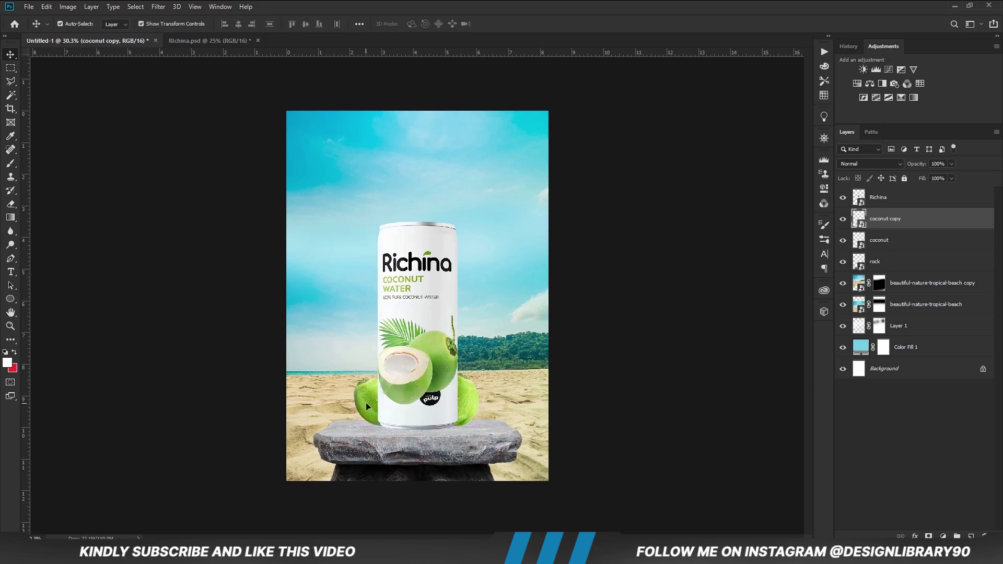
{"action": "left_click", "coordinate": [641, 402]}
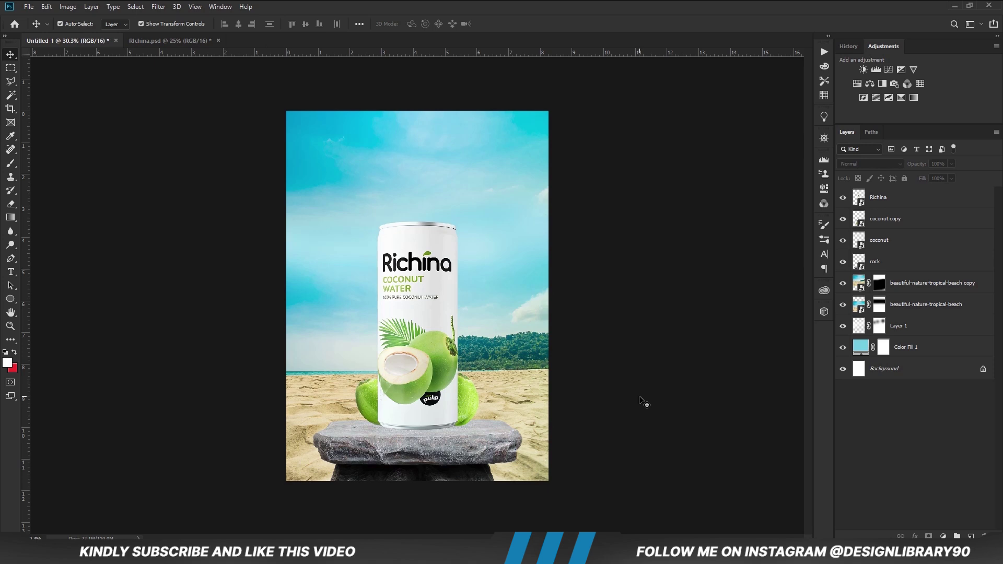
Step: Add a Curves adjustment layer above all layers and pull the shadow part of the curve down slightly
{"action": "key", "text": "ctrl+plus"}
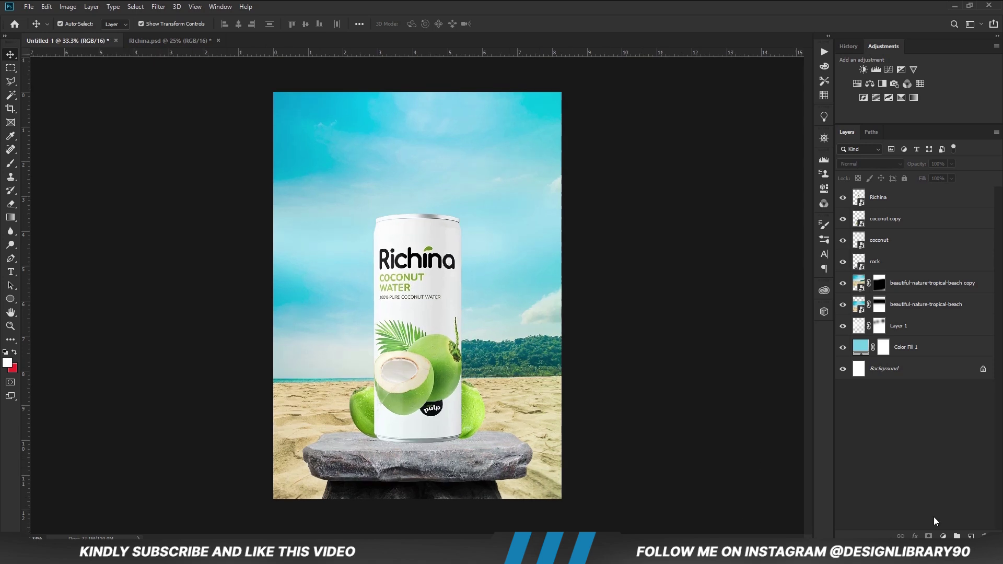
{"action": "left_click", "coordinate": [942, 536]}
{"action": "left_click", "coordinate": [938, 403]}
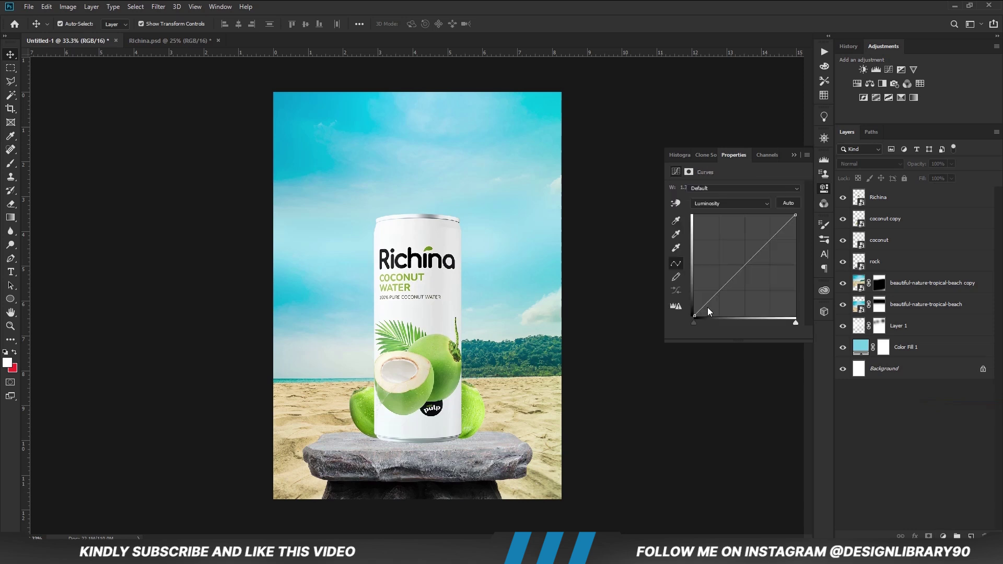
{"action": "left_click_drag", "start_coordinate": [721, 296], "coordinate": [723, 302]}
{"action": "left_click", "coordinate": [792, 155]}
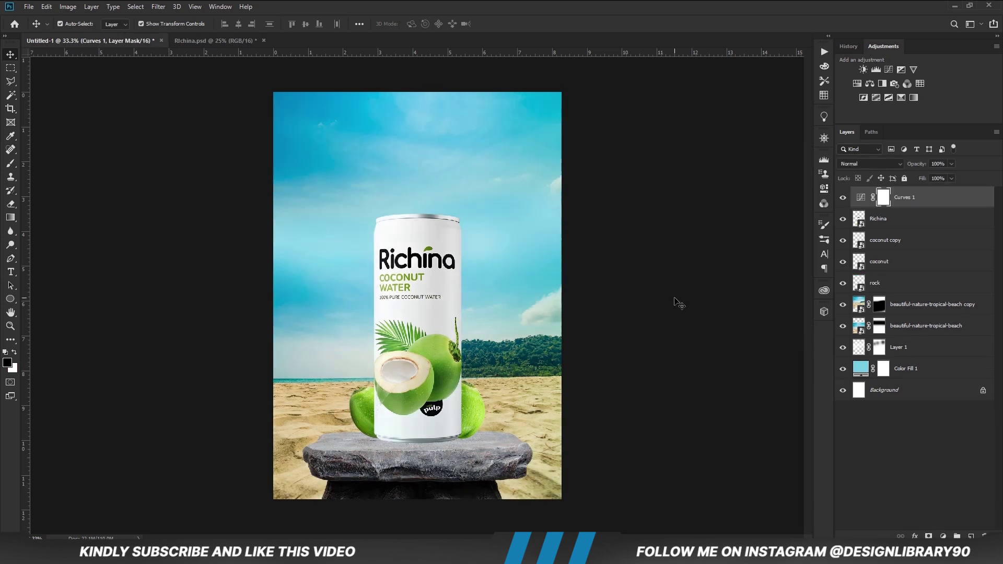
{"action": "left_click", "coordinate": [679, 303]}
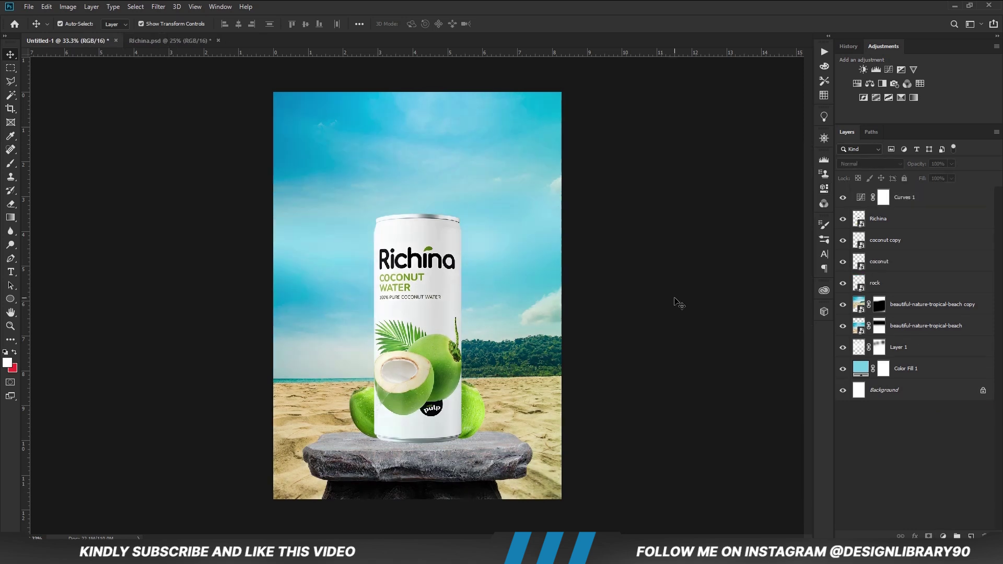
Step: Hide Richina.psd's coconut, rock and Richina layers, and copy its birds, coconut leaf, doplets, 2 and 1 layers into the beach composition
{"action": "left_click", "coordinate": [177, 41]}
{"action": "left_click_drag", "start_coordinate": [842, 374], "coordinate": [842, 329]}
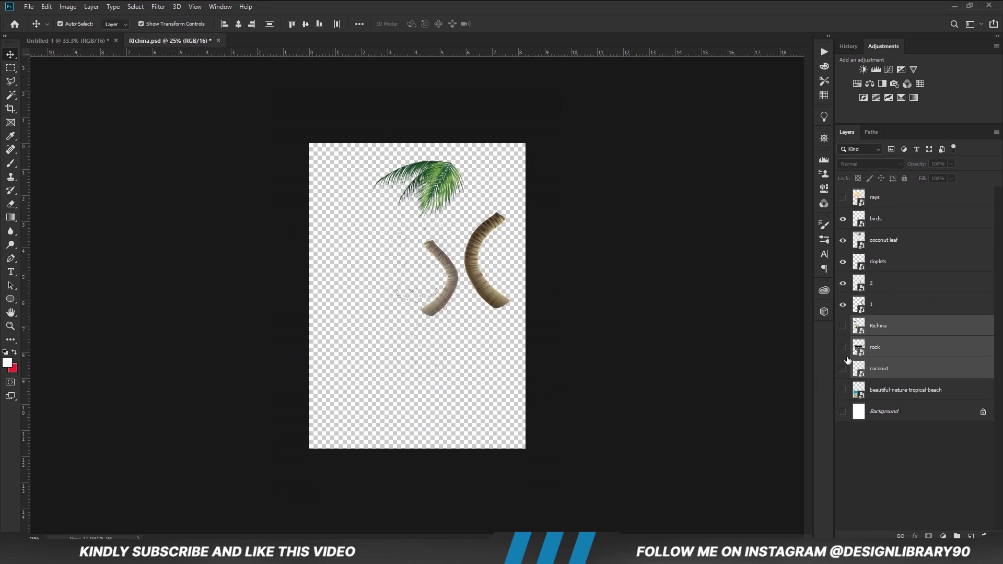
{"action": "key", "text": "shift"}
{"action": "left_click", "coordinate": [889, 310]}
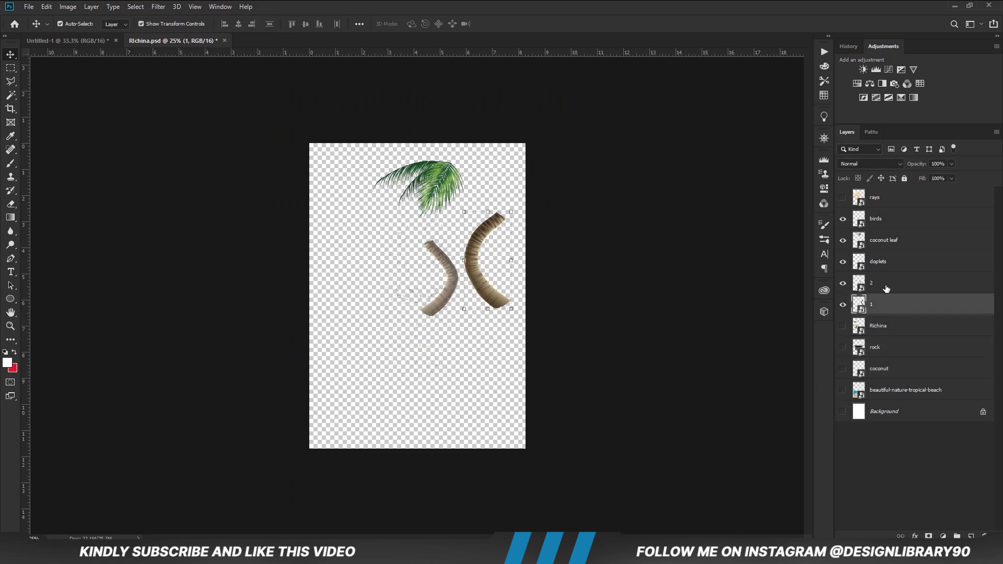
{"action": "key", "text": "ctrl+c"}
{"action": "left_click", "coordinate": [882, 224], "text": "shift"}
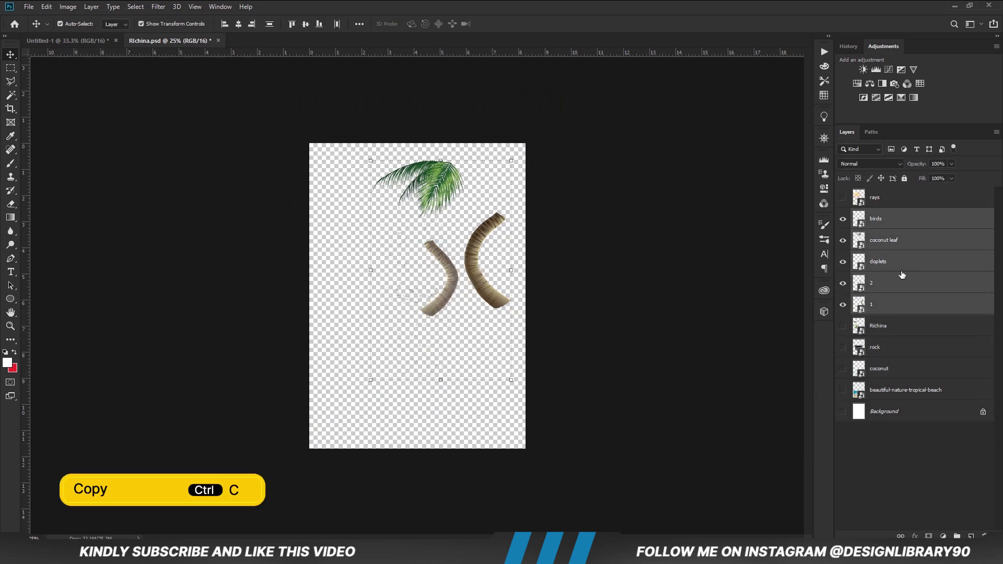
{"action": "left_click", "coordinate": [93, 41]}
{"action": "key", "text": "ctrl+v"}
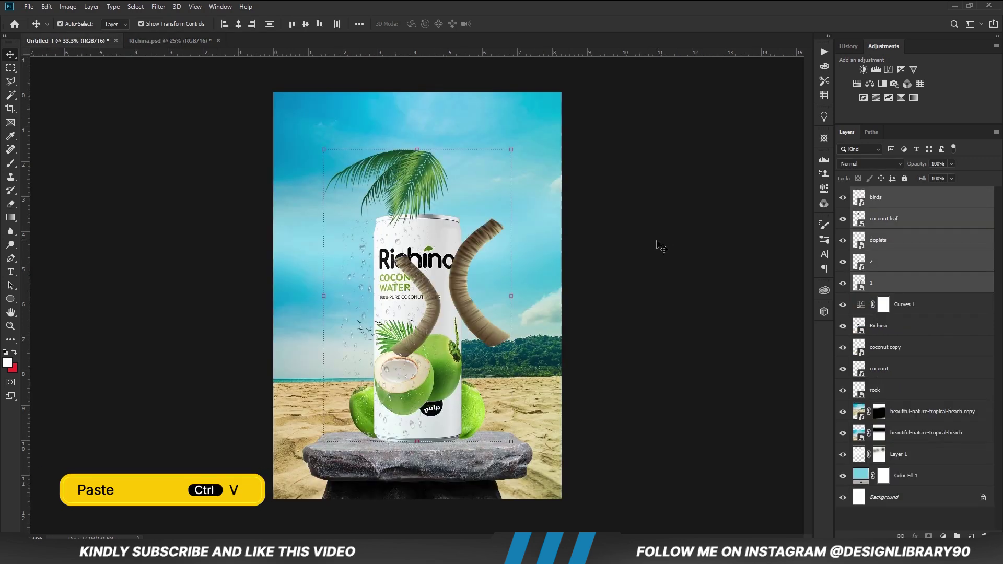
{"action": "left_click", "coordinate": [679, 243]}
Step: Hide the doplets and coconut leaf layers, and place the birds in the sky near the poster's upper edge
{"action": "left_click", "coordinate": [843, 240]}
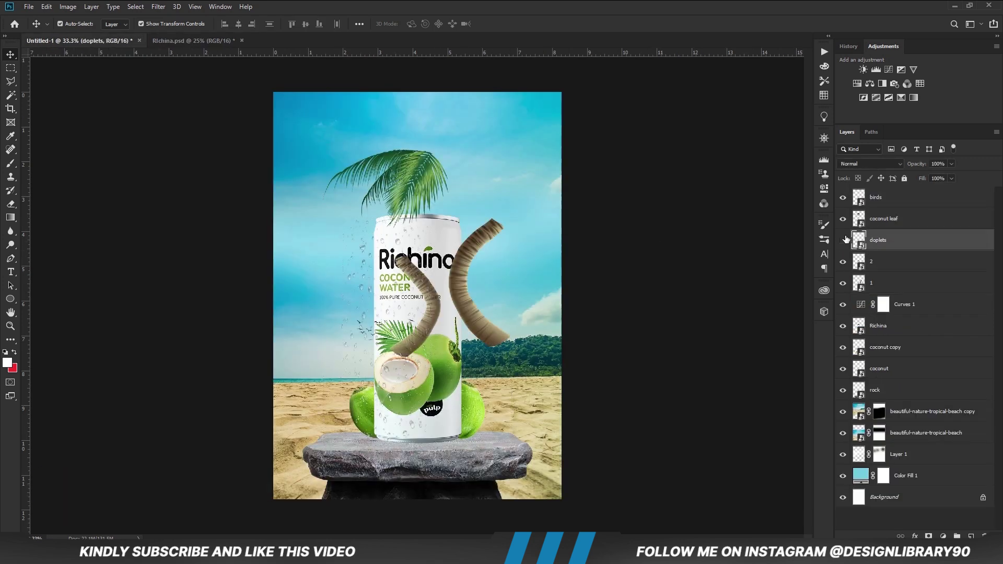
{"action": "left_click", "coordinate": [843, 218]}
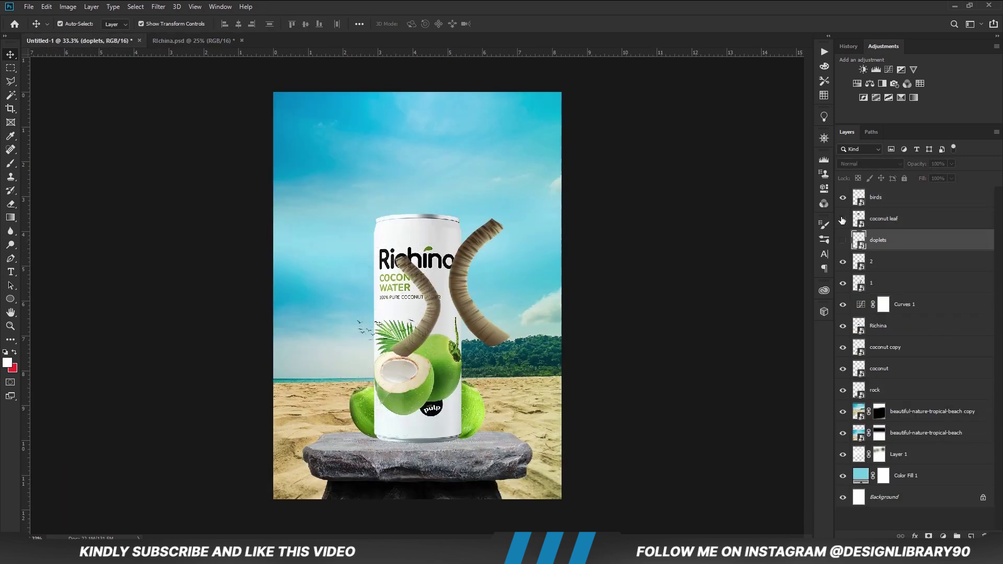
{"action": "left_click", "coordinate": [890, 202]}
{"action": "key", "text": "ctrl+t"}
{"action": "key", "text": "Return"}
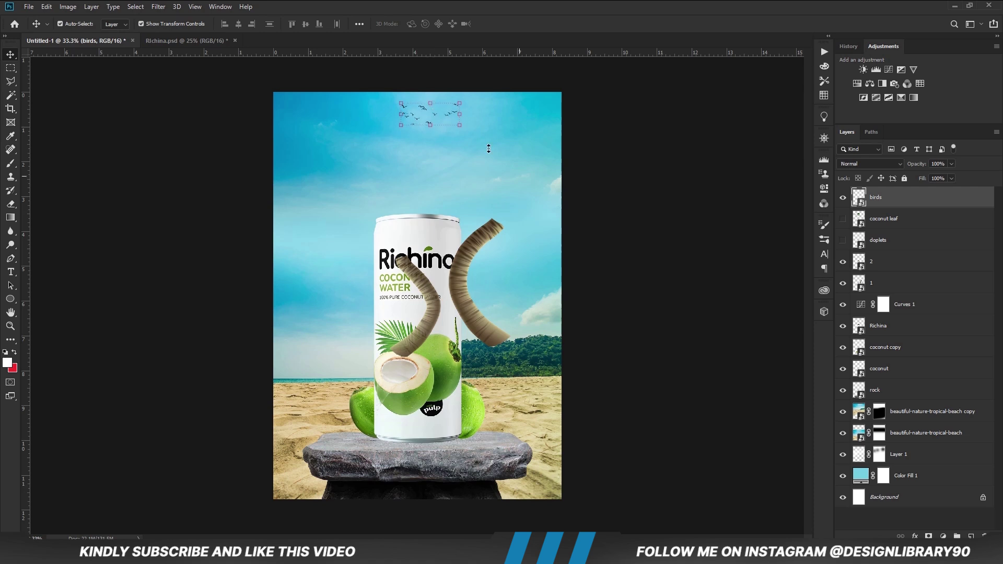
Step: Move palm trunk 1 to the can's lower left side and reorder its layer between coconut and rock
{"action": "left_click_drag", "start_coordinate": [468, 302], "coordinate": [371, 379]}
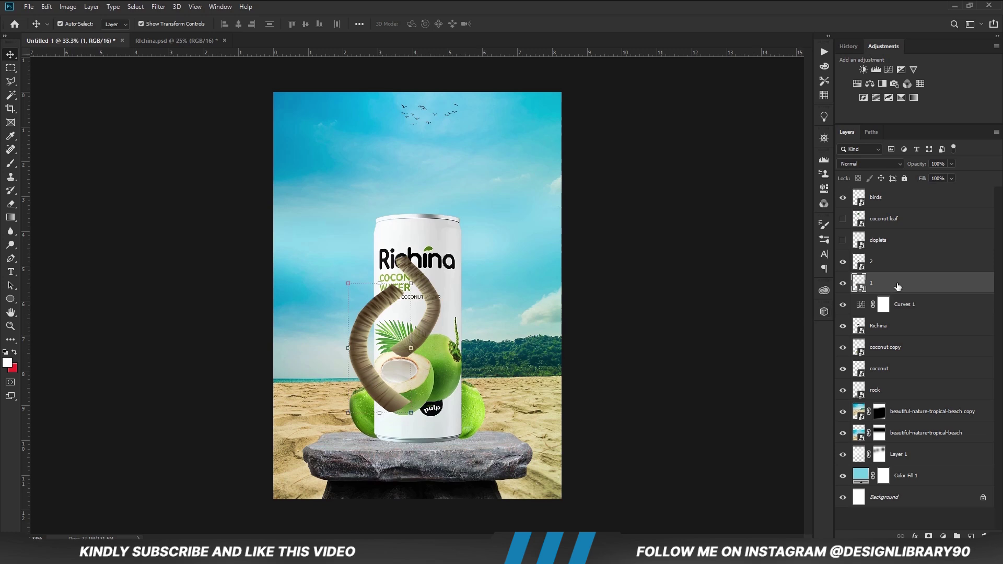
{"action": "left_click_drag", "start_coordinate": [899, 284], "coordinate": [896, 376]}
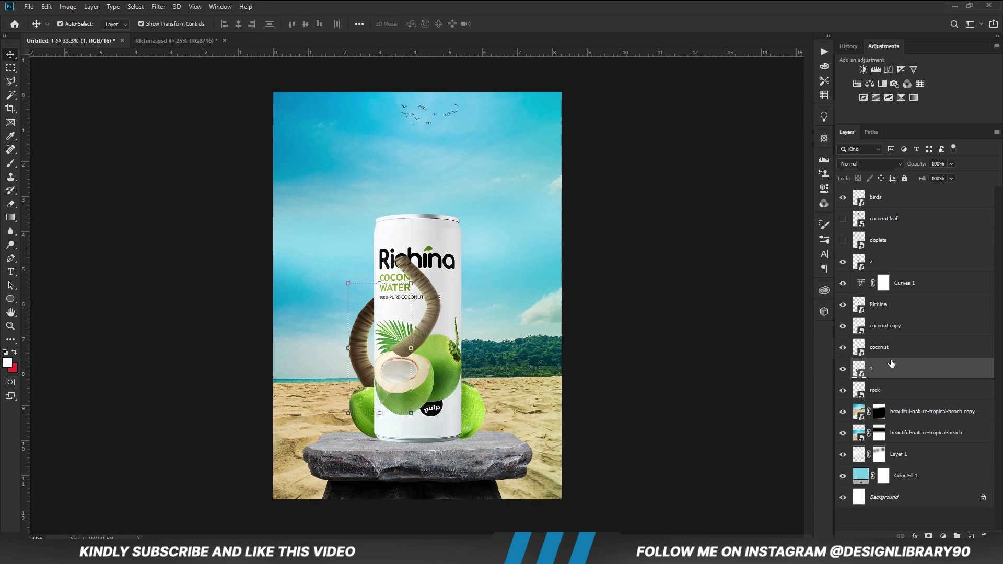
{"action": "left_click", "coordinate": [590, 287]}
Step: Move palm trunk 2 up so it curves around the can's upper right edge
{"action": "left_click", "coordinate": [430, 322]}
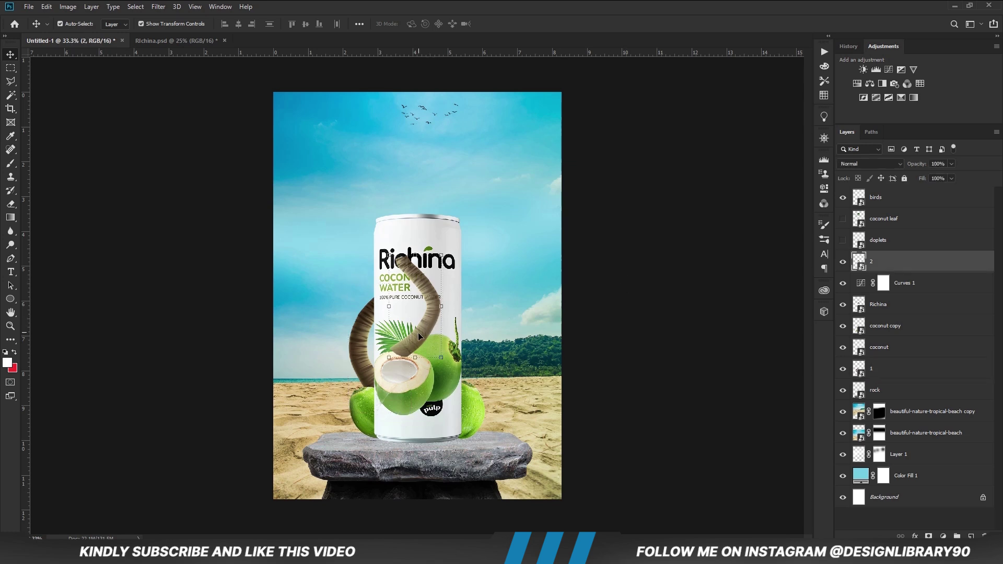
{"action": "left_click_drag", "start_coordinate": [418, 331], "coordinate": [457, 259]}
{"action": "left_click", "coordinate": [646, 293]}
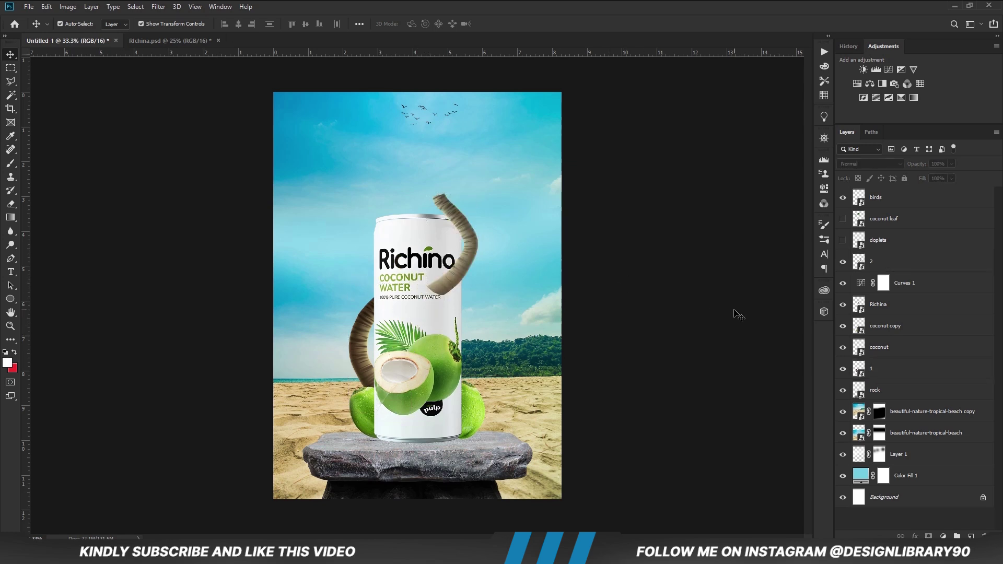
Step: Compare the image with and without Curves 1, and load the outline of palm trunk layer 1 as a selection
{"action": "left_click", "coordinate": [843, 284]}
{"action": "left_click", "coordinate": [843, 284]}
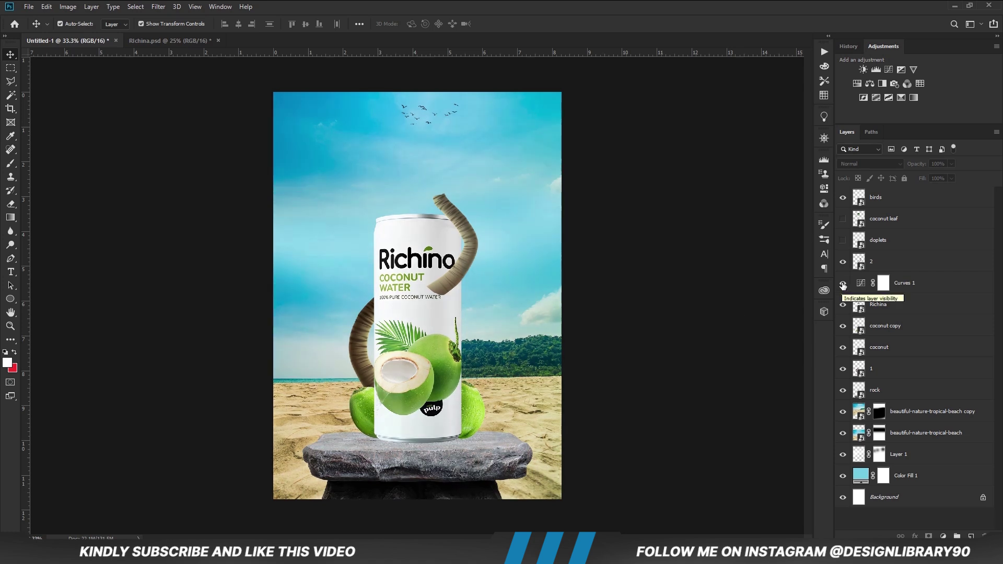
{"action": "left_click", "coordinate": [979, 290]}
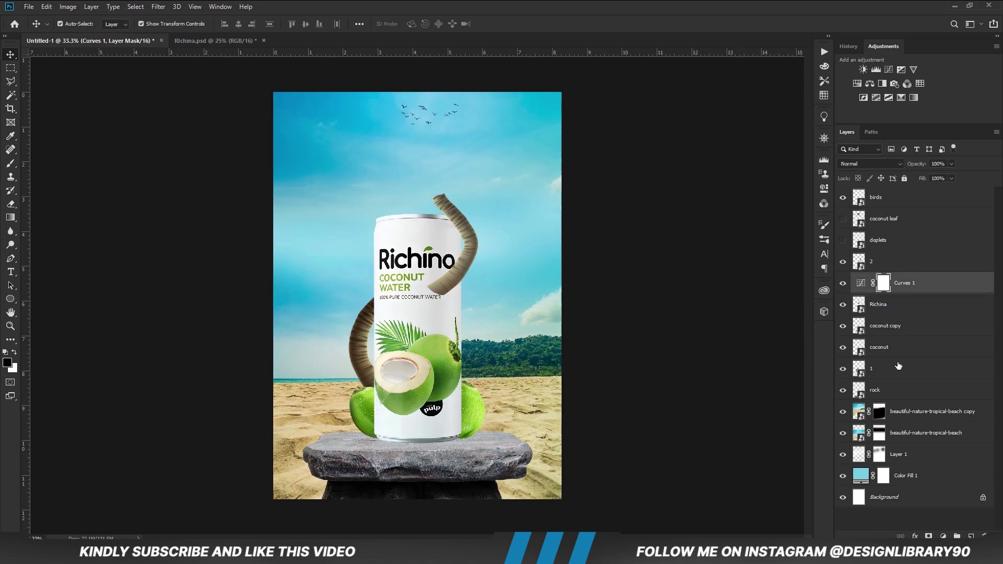
{"action": "left_click", "coordinate": [871, 372]}
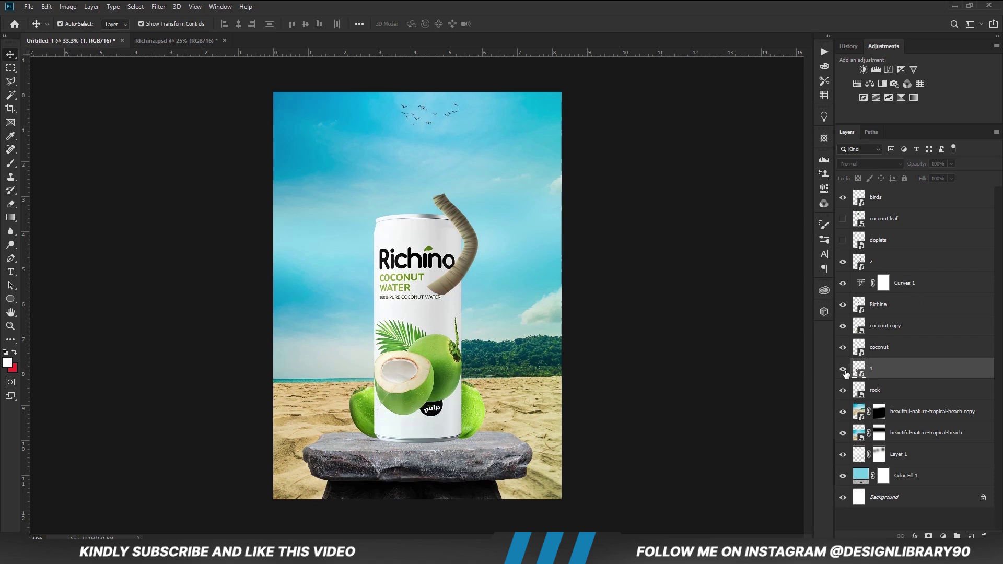
{"action": "left_click", "coordinate": [859, 368], "text": "ctrl"}
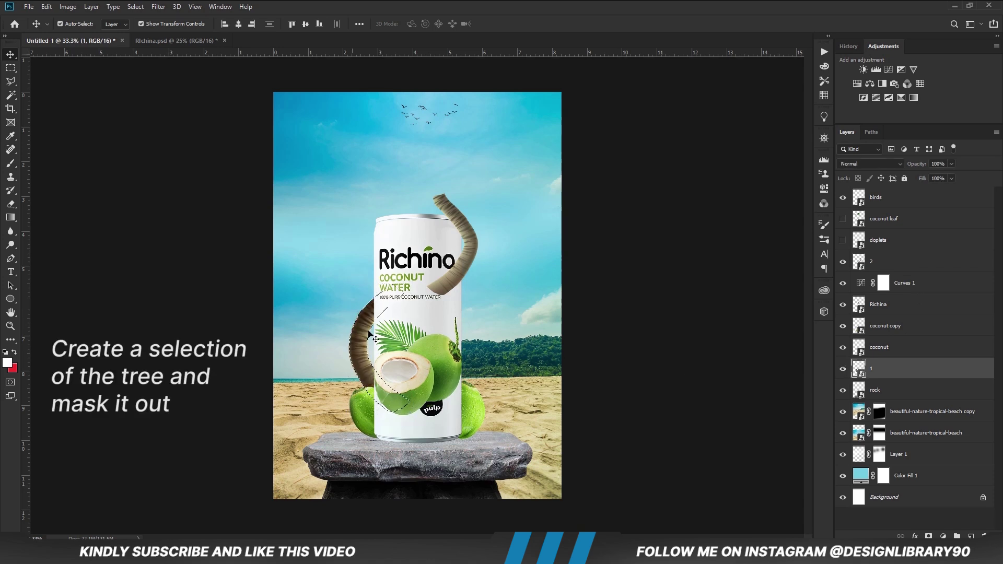
Step: Paint the trunk selection black on the Curves 1 mask with the Brush at 100% opacity, and compare the result
{"action": "left_click", "coordinate": [896, 285]}
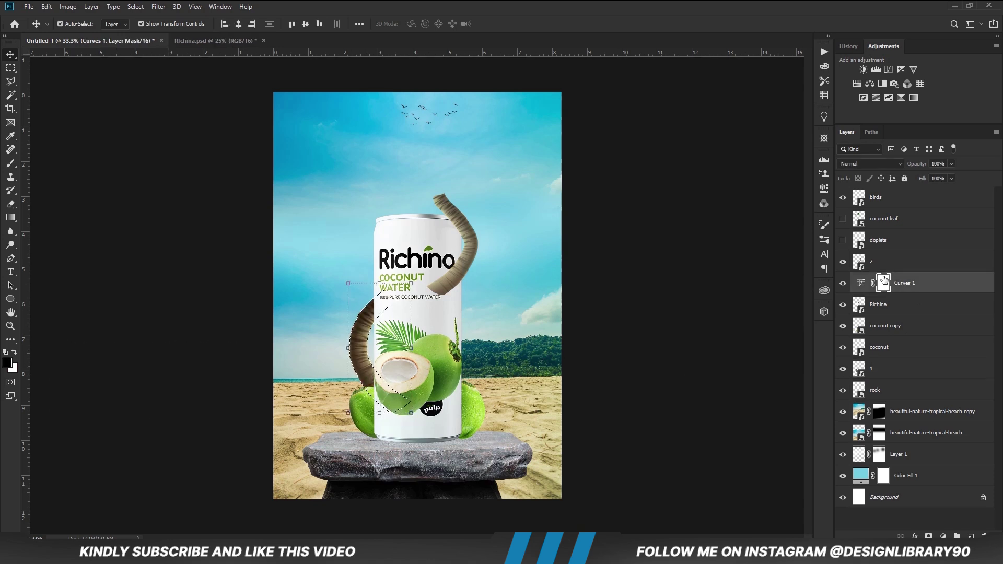
{"action": "left_click", "coordinate": [11, 163]}
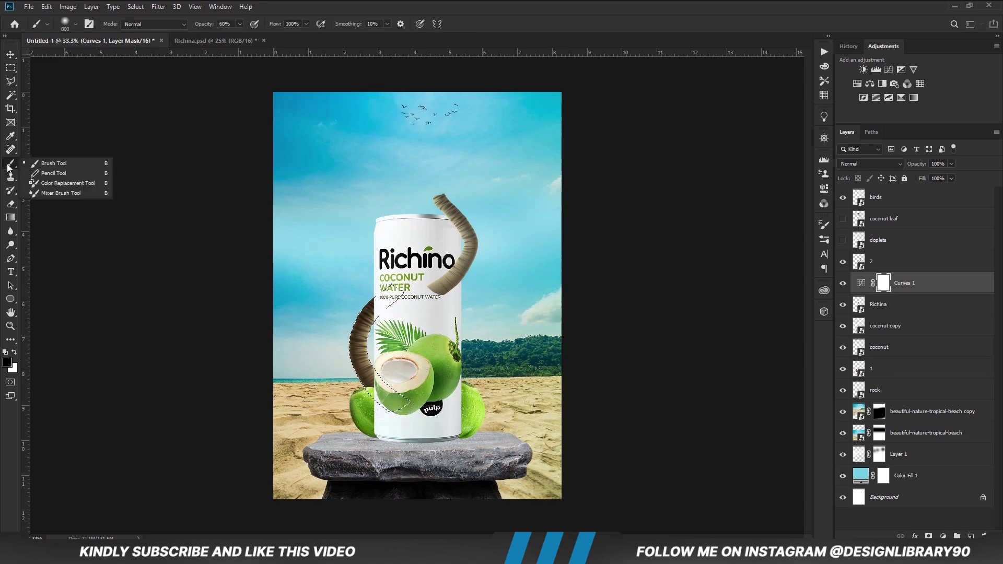
{"action": "left_click", "coordinate": [239, 24]}
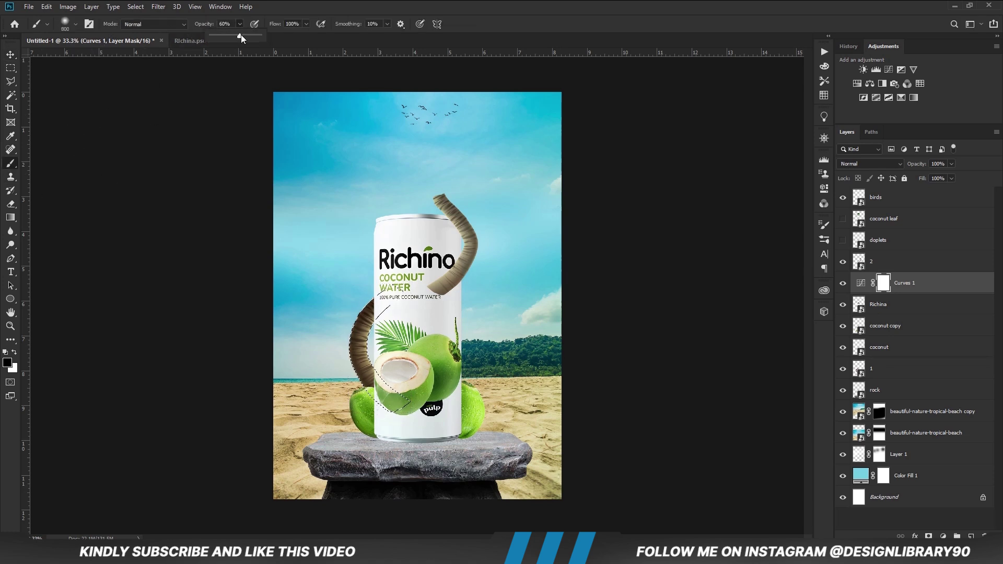
{"action": "left_click", "coordinate": [331, 3]}
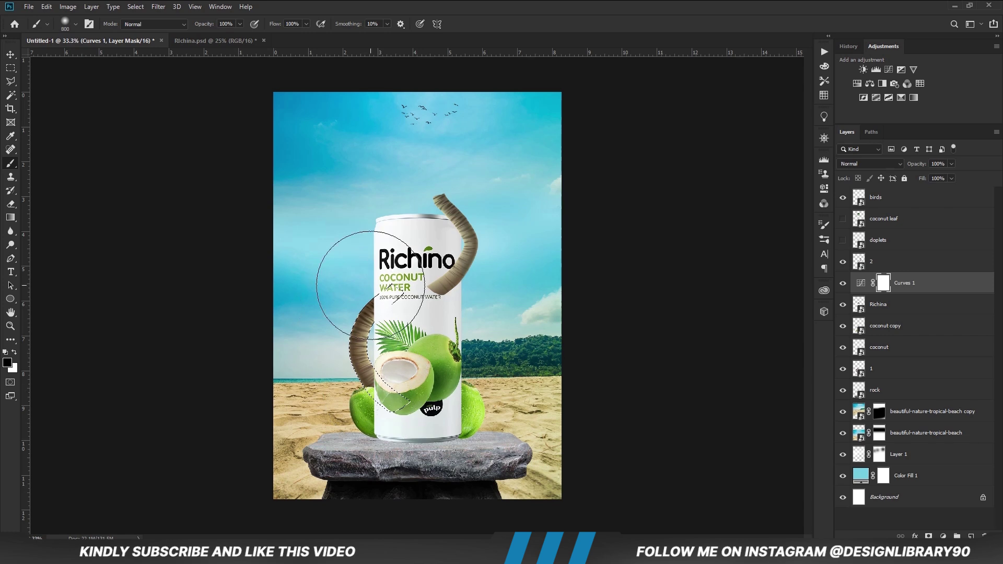
{"action": "left_click_drag", "start_coordinate": [366, 383], "coordinate": [350, 315]}
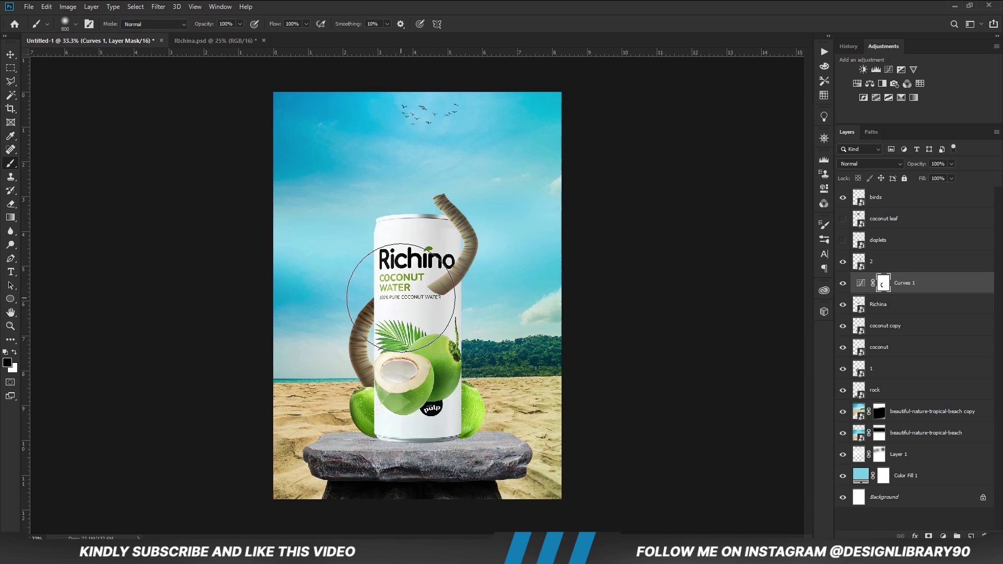
{"action": "key", "text": "v"}
{"action": "left_click", "coordinate": [842, 284]}
{"action": "left_click", "coordinate": [842, 283]}
Step: Set palm trunk layer 2's opacity to 59% and add a layer mask to it
{"action": "left_click", "coordinate": [456, 277]}
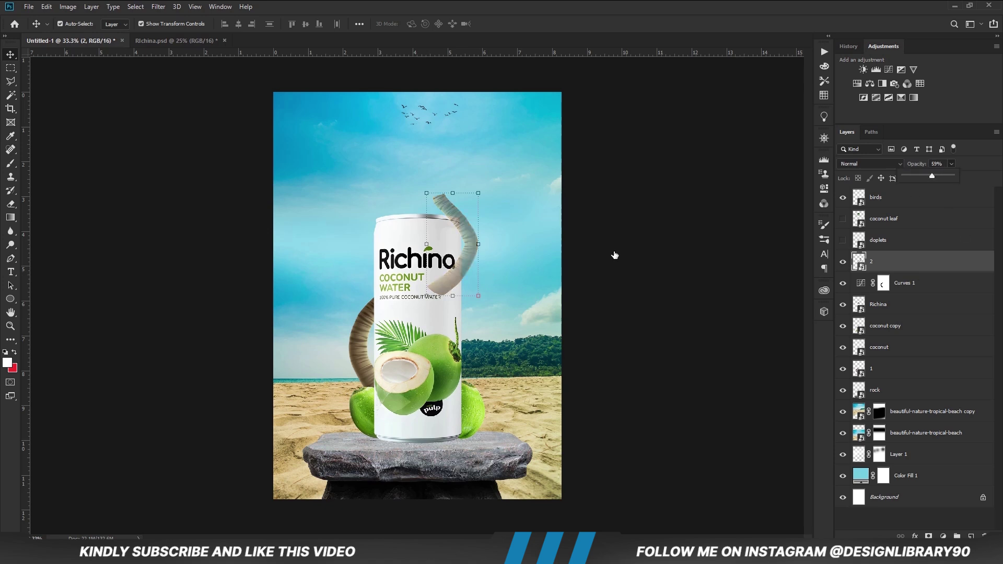
{"action": "left_click", "coordinate": [928, 535]}
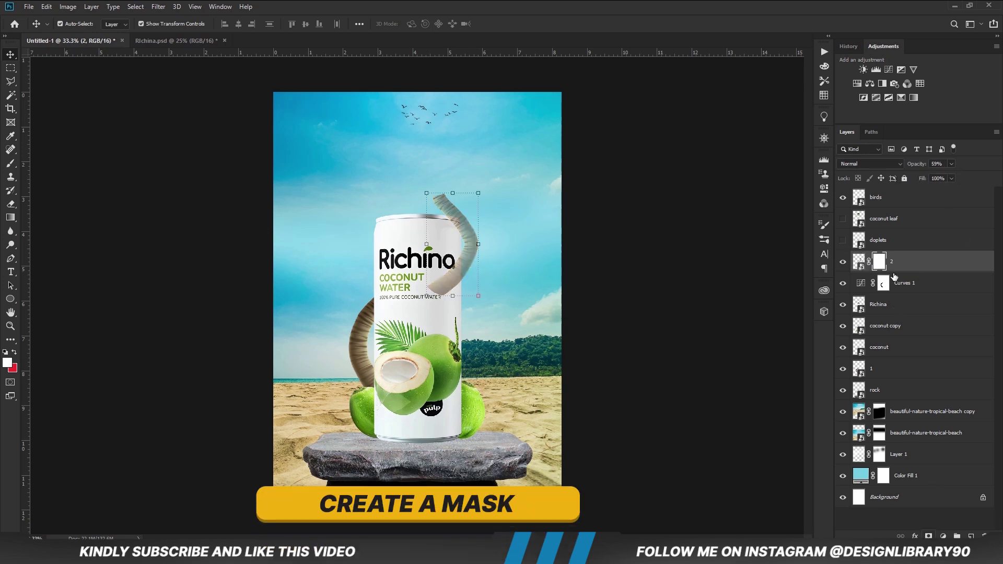
Step: Outline the lower part of palm trunk 2 that overlaps the can's front with the Polygonal Lasso, following the can's right edge
{"action": "key", "text": "l"}
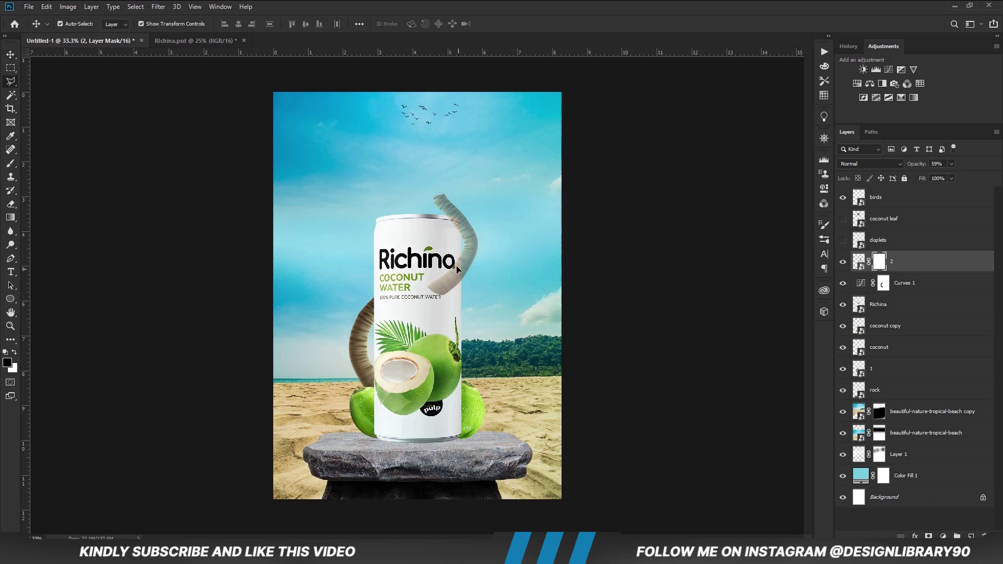
{"action": "left_click", "coordinate": [460, 243]}
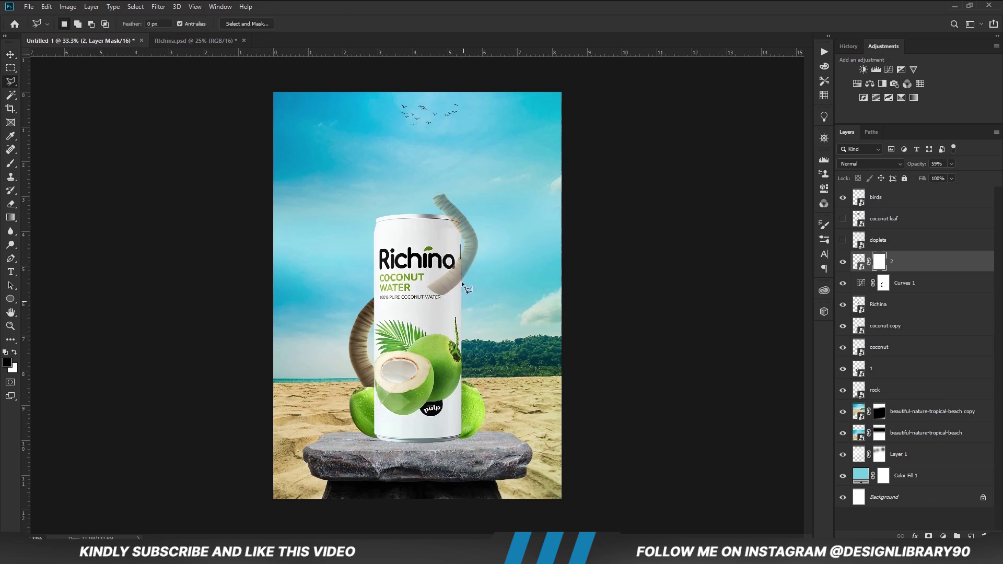
{"action": "left_click", "coordinate": [460, 311]}
{"action": "left_click", "coordinate": [435, 335]}
{"action": "left_click", "coordinate": [416, 286]}
{"action": "left_click", "coordinate": [423, 244]}
{"action": "left_click", "coordinate": [459, 243]}
Step: Fill the selected area of layer 2's mask with black, clear the selection, and set the layer's opacity to 100%
{"action": "right_click", "coordinate": [444, 277]}
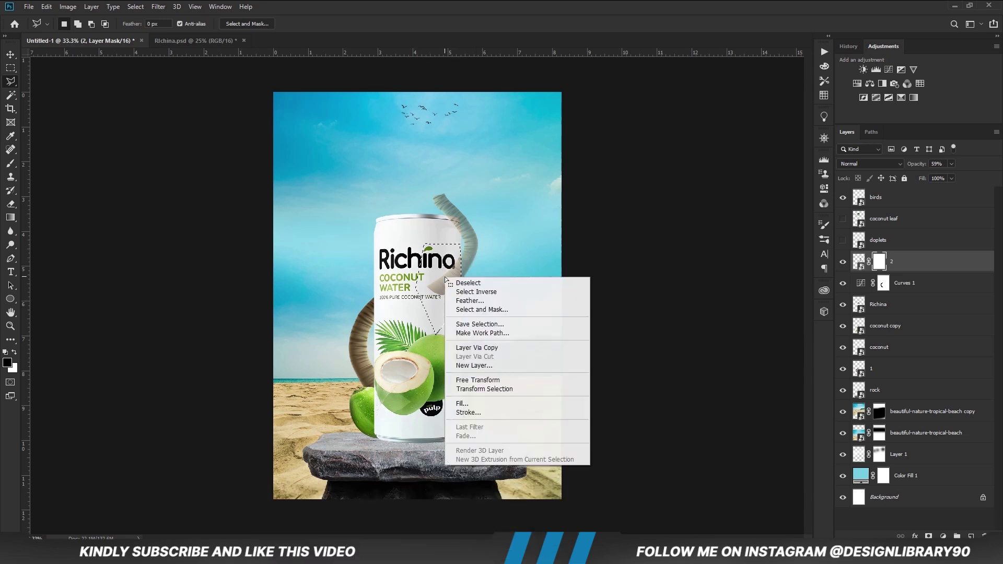
{"action": "left_click", "coordinate": [459, 404]}
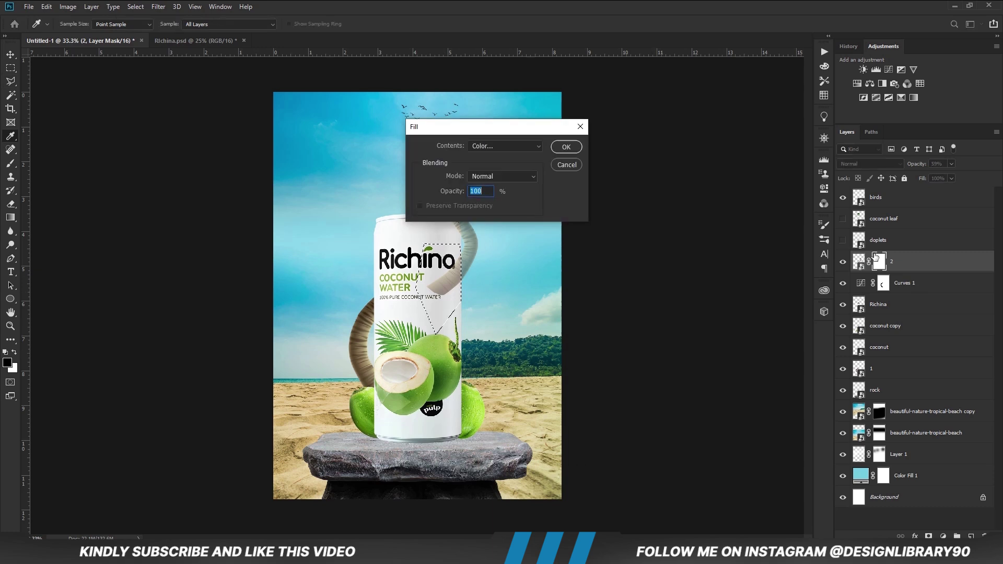
{"action": "left_click", "coordinate": [506, 146]}
{"action": "left_click", "coordinate": [499, 156]}
{"action": "left_click", "coordinate": [565, 147]}
{"action": "key", "text": "ctrl+d"}
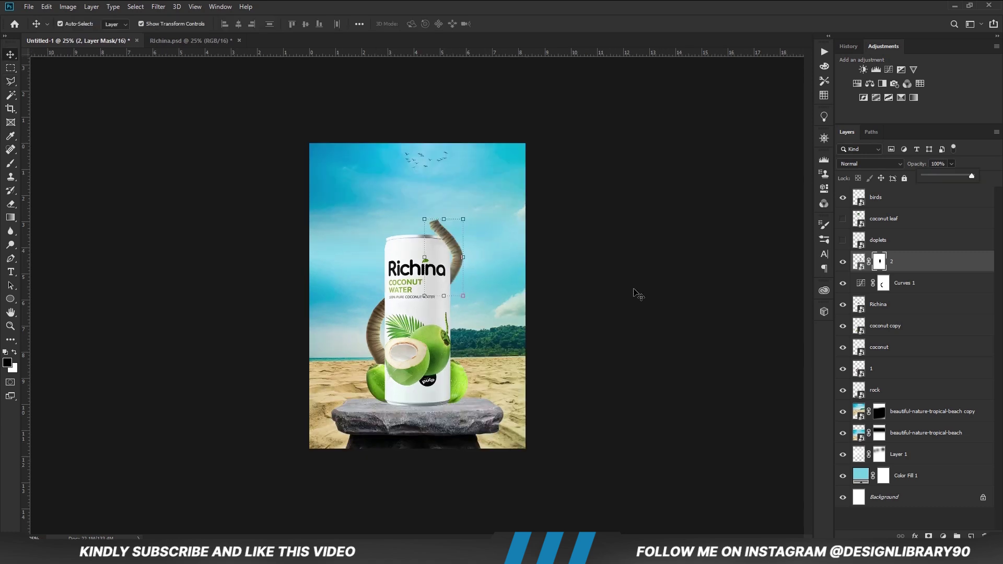
{"action": "left_click", "coordinate": [634, 290]}
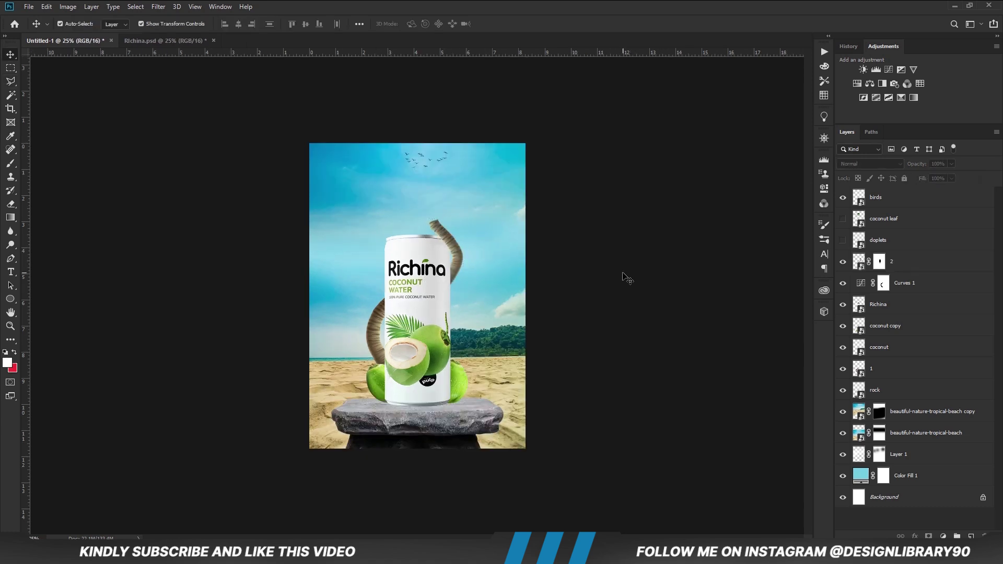
Step: Show the coconut leaf layer and move the leaf down over the top of the can
{"action": "left_click", "coordinate": [843, 219]}
{"action": "left_click", "coordinate": [895, 225]}
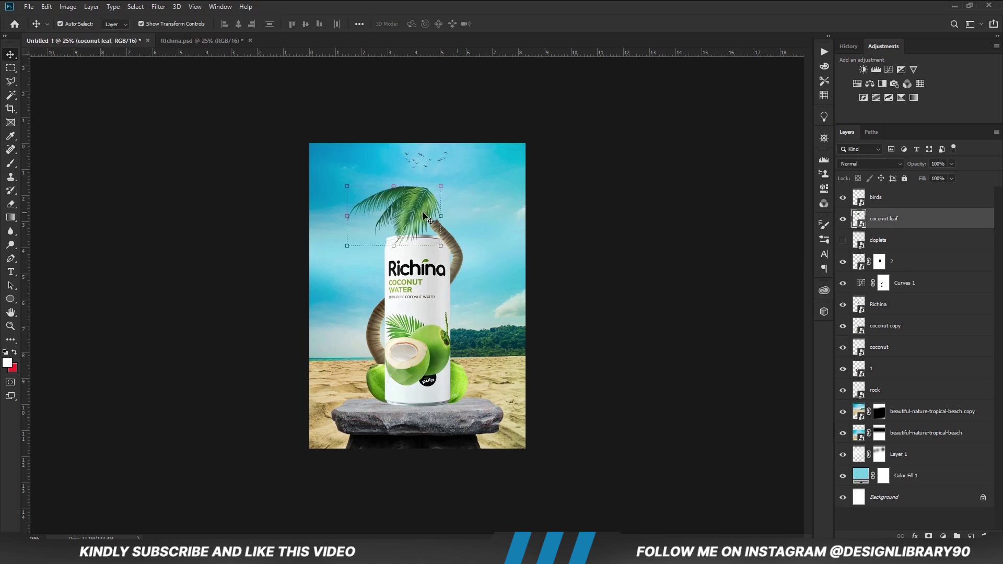
{"action": "left_click_drag", "start_coordinate": [418, 190], "coordinate": [418, 211]}
Step: Duplicate the coconut leaf, flip the copy horizontally, and move it right to complete the palm crown above the can
{"action": "key", "text": "ctrl+j"}
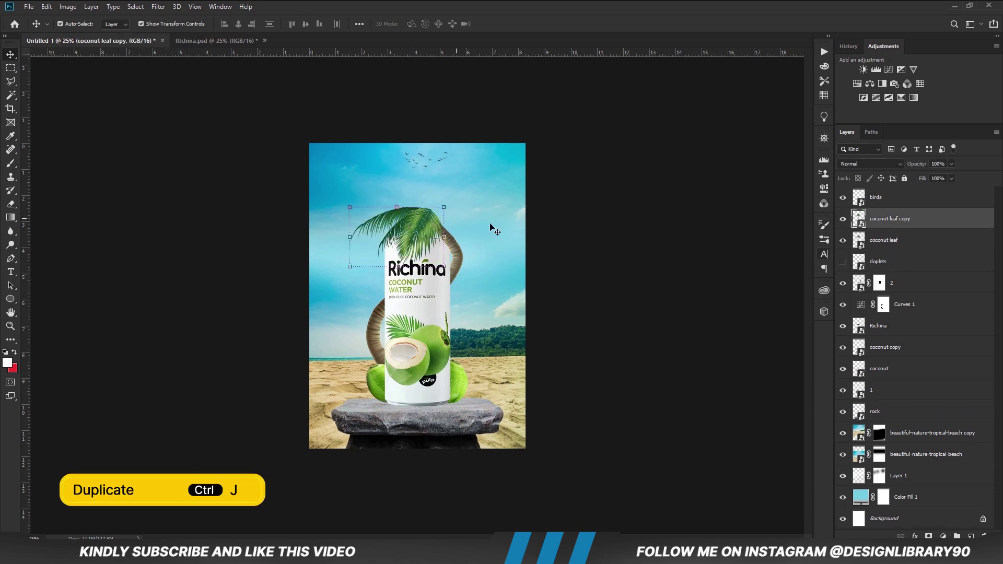
{"action": "key", "text": "ctrl+t"}
{"action": "right_click", "coordinate": [399, 231]}
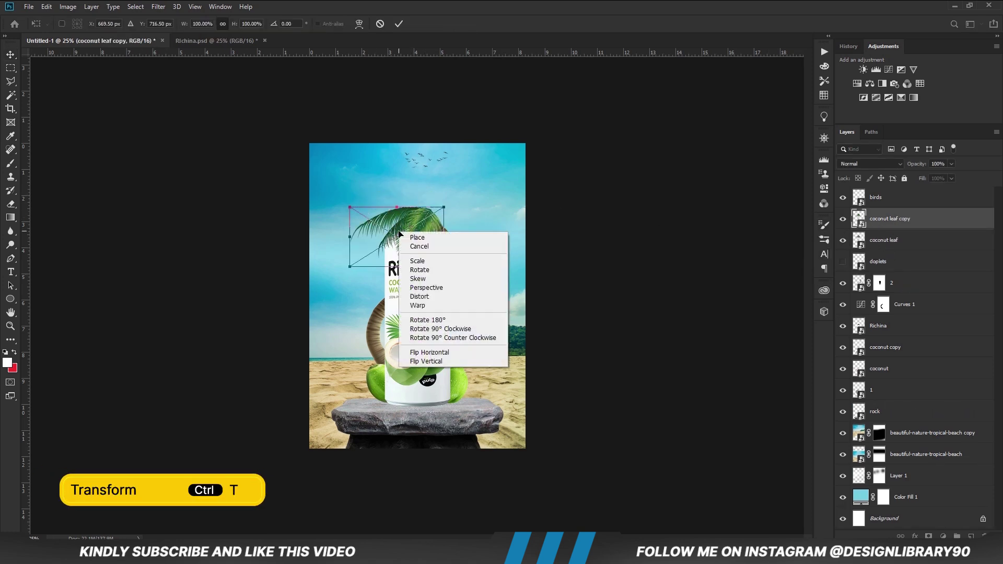
{"action": "left_click", "coordinate": [428, 355]}
{"action": "left_click_drag", "start_coordinate": [375, 215], "coordinate": [435, 215]}
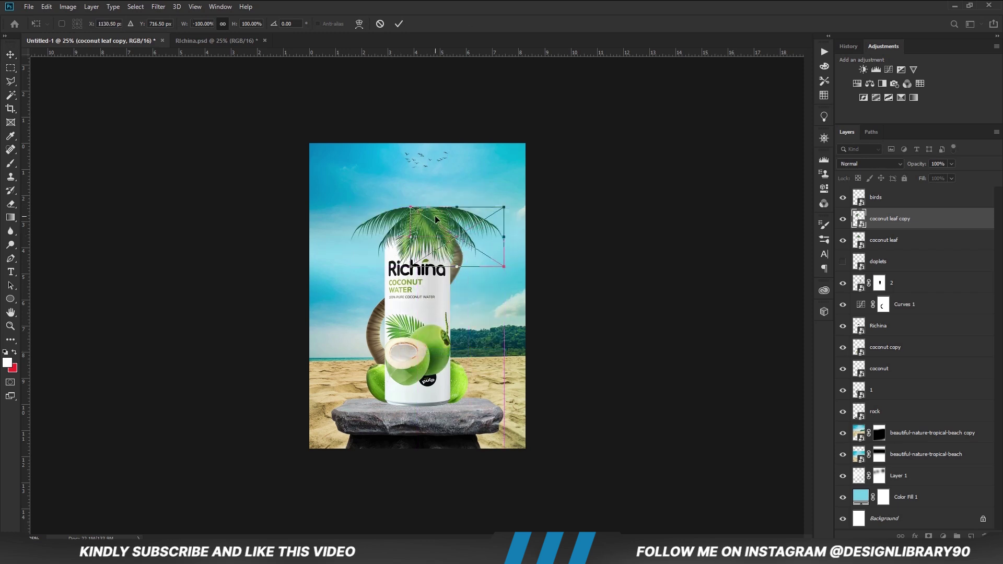
{"action": "key", "text": "Return"}
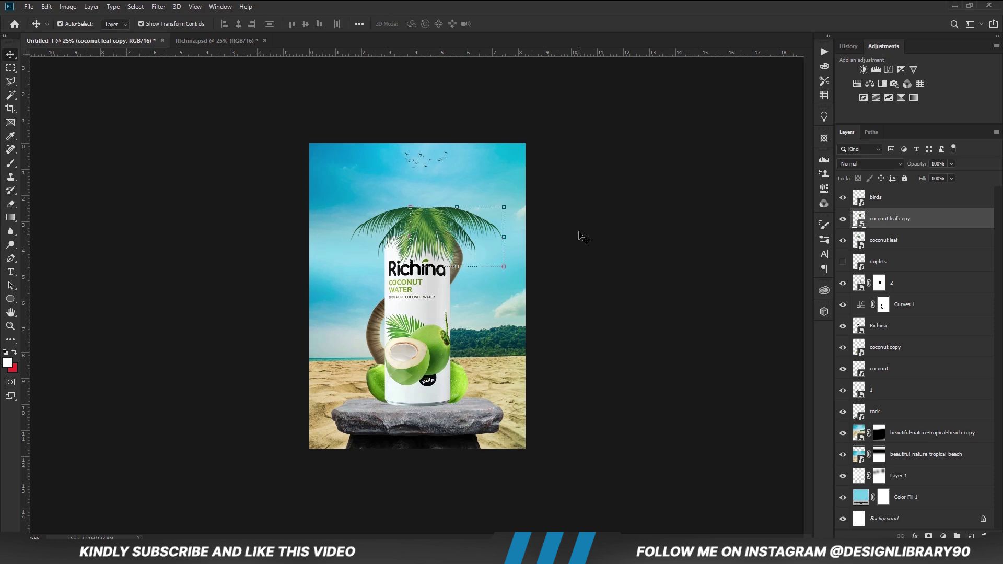
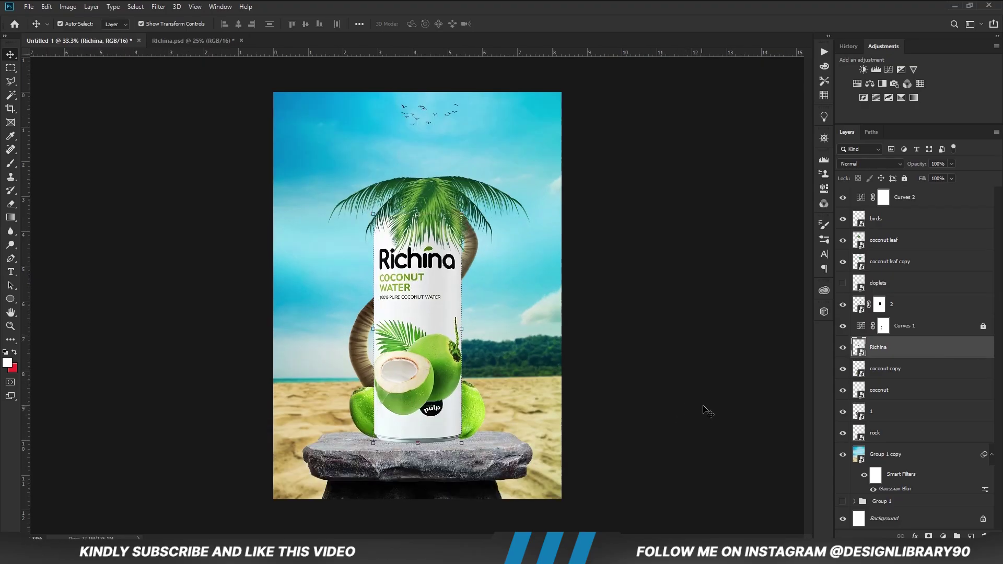
Step: Add an Exposure adjustment clipped to the Richina can layer and lower its exposure to darken the whole can
{"action": "left_click", "coordinate": [842, 347]}
{"action": "left_click", "coordinate": [841, 347]}
{"action": "left_click", "coordinate": [943, 536]}
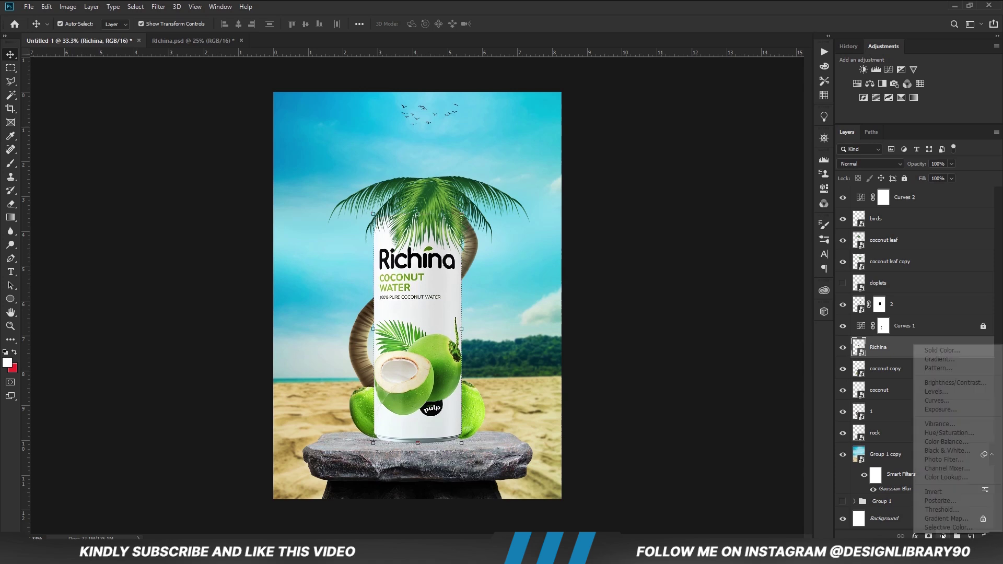
{"action": "left_click", "coordinate": [938, 410]}
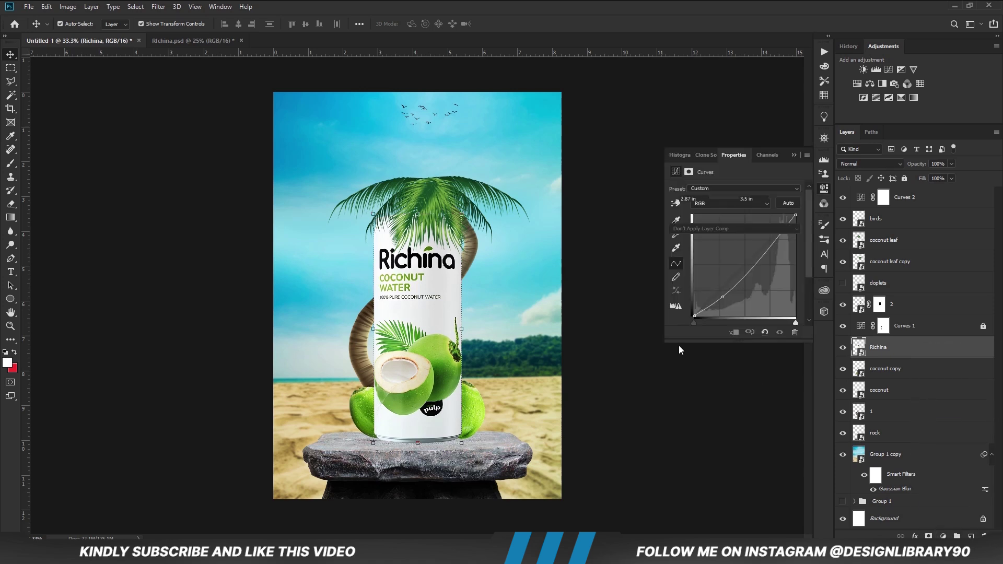
{"action": "left_click", "coordinate": [734, 332]}
{"action": "left_click_drag", "start_coordinate": [734, 215], "coordinate": [702, 214]}
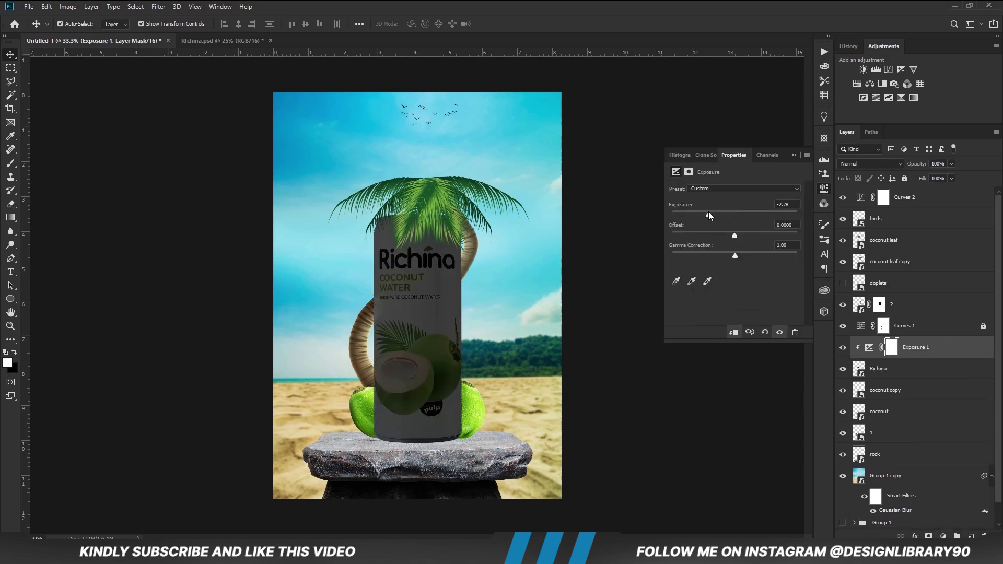
{"action": "left_click", "coordinate": [794, 155]}
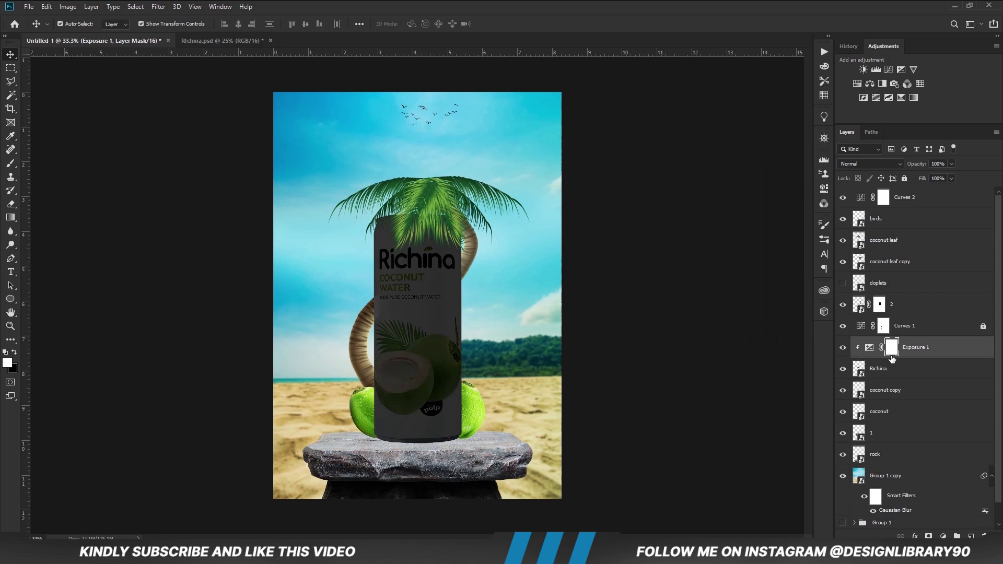
Step: Invert the Exposure 1 mask and paint white at 28% brush opacity along the can's right side to shade it
{"action": "key", "text": "ctrl+i"}
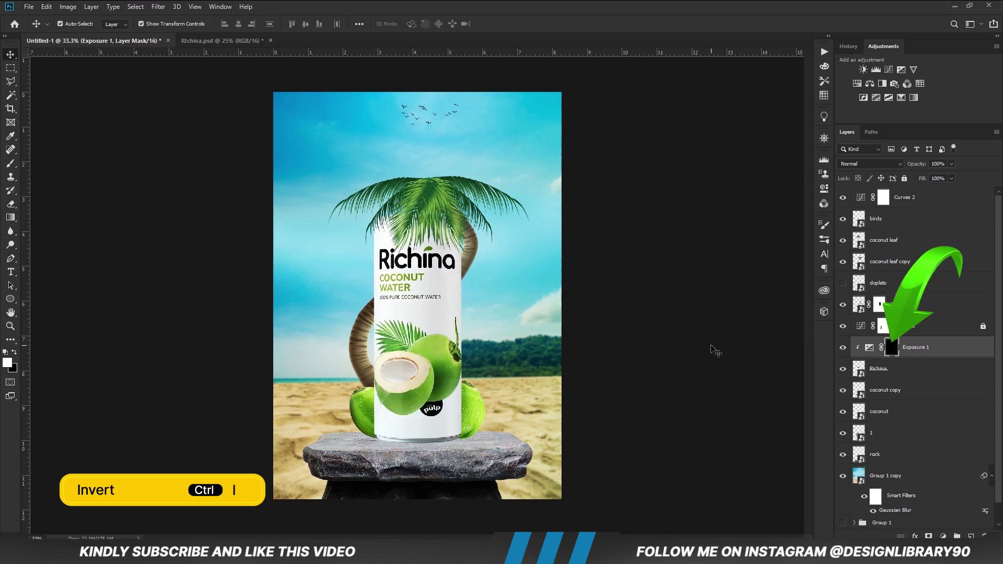
{"action": "key", "text": "b"}
{"action": "left_click", "coordinate": [241, 24]}
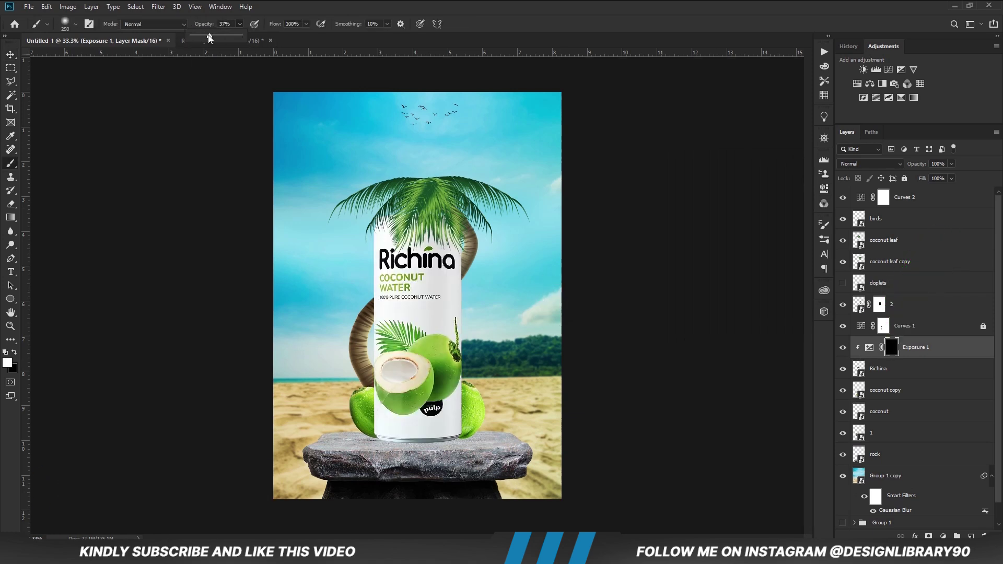
{"action": "left_click", "coordinate": [312, 6]}
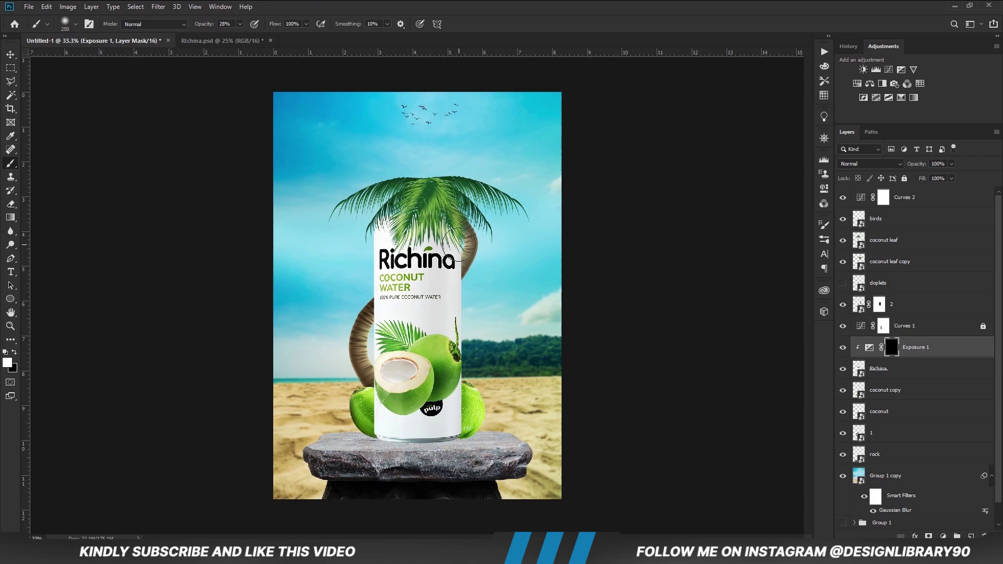
{"action": "mouse_move", "coordinate": [452, 219]}
{"action": "left_mouse_down"}
{"action": "mouse_move", "coordinate": [472, 298]}
{"action": "mouse_move", "coordinate": [481, 423]}
{"action": "mouse_move", "coordinate": [479, 275]}
{"action": "mouse_move", "coordinate": [484, 476]}
{"action": "mouse_move", "coordinate": [473, 457]}
{"action": "mouse_move", "coordinate": [348, 471]}
{"action": "mouse_move", "coordinate": [402, 471]}
{"action": "mouse_move", "coordinate": [339, 463]}
{"action": "mouse_move", "coordinate": [485, 449]}
{"action": "left_mouse_up"}
{"action": "mouse_move", "coordinate": [486, 349]}
{"action": "left_mouse_down"}
{"action": "mouse_move", "coordinate": [475, 469]}
{"action": "mouse_move", "coordinate": [434, 454]}
{"action": "mouse_move", "coordinate": [455, 420]}
{"action": "left_mouse_up"}
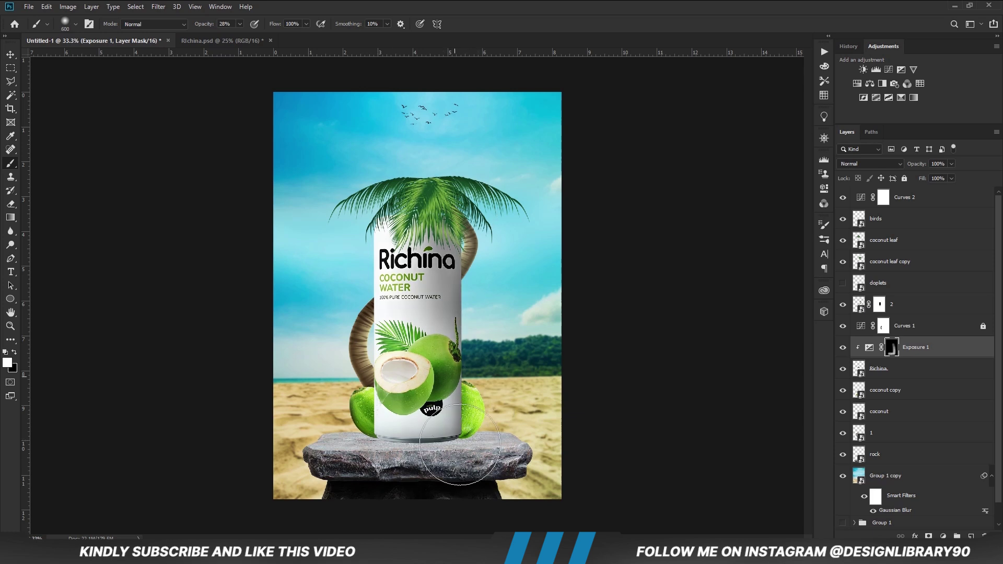
Step: Lower the brush opacity and paint black on the Exposure 1 mask to soften the shading on the can's lower part
{"action": "key", "text": "bracketright"}
{"action": "key", "text": "x"}
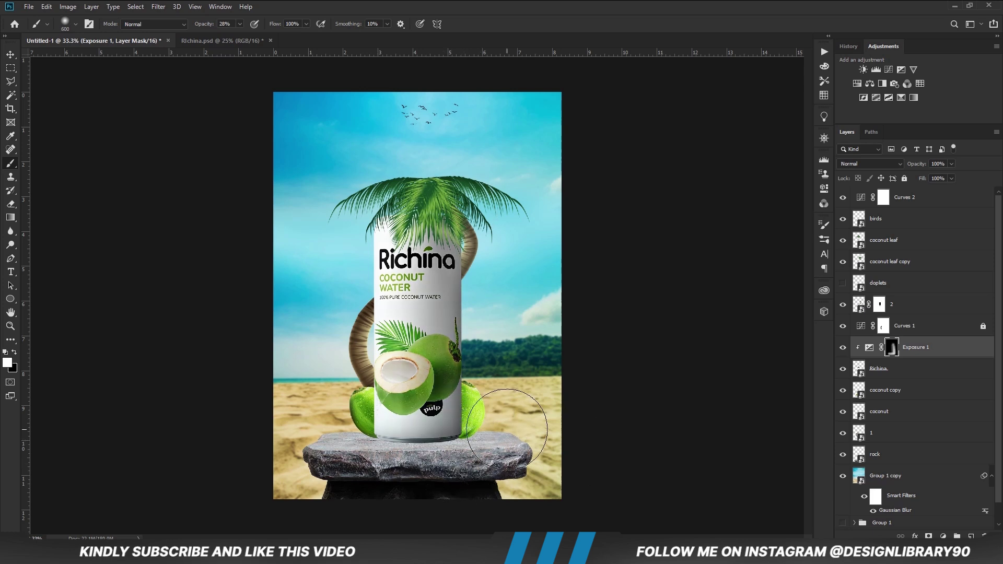
{"action": "left_click_drag", "start_coordinate": [240, 24], "coordinate": [231, 38]}
{"action": "left_click_drag", "start_coordinate": [443, 365], "coordinate": [420, 446]}
{"action": "key", "text": "v"}
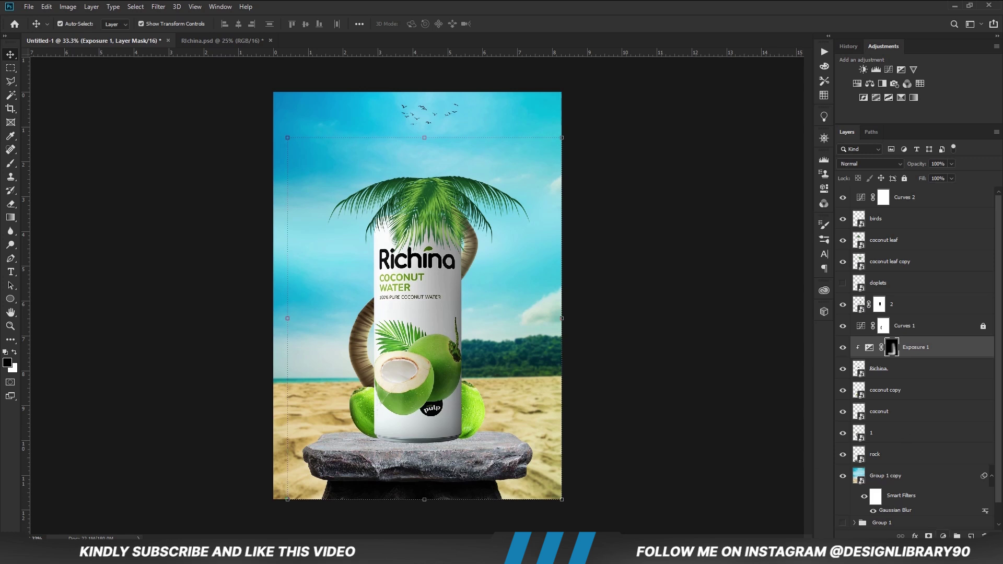
Step: Add a second Exposure adjustment clipped to the Richina can and lower its exposure to -2.06
{"action": "left_click", "coordinate": [943, 536]}
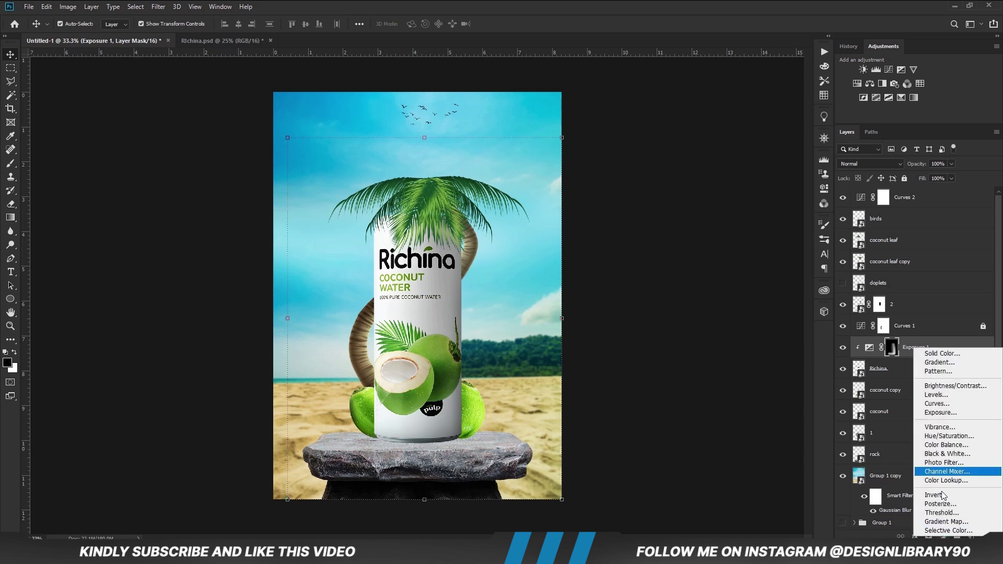
{"action": "left_click", "coordinate": [943, 412]}
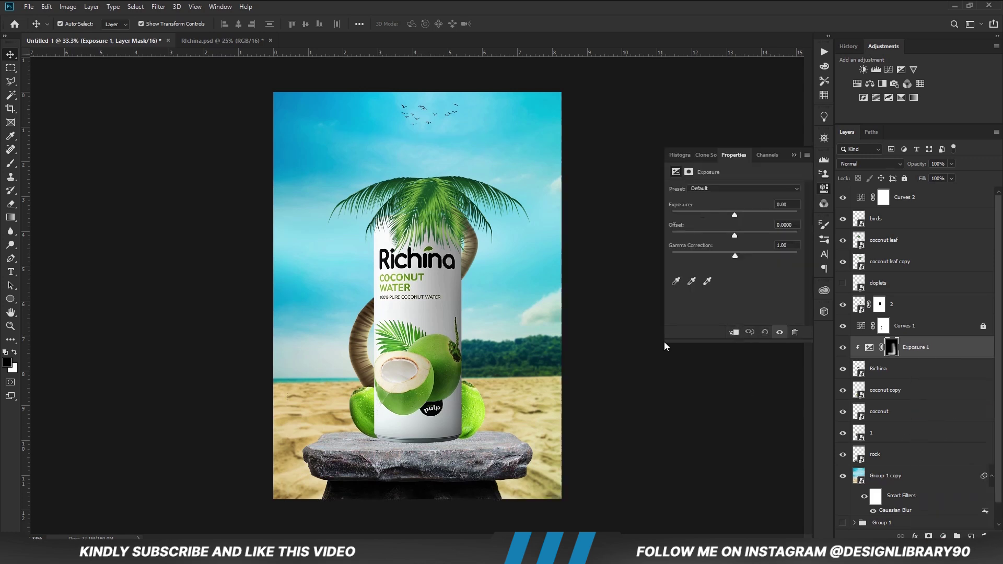
{"action": "left_click", "coordinate": [735, 333]}
{"action": "left_click_drag", "start_coordinate": [734, 215], "coordinate": [715, 216]}
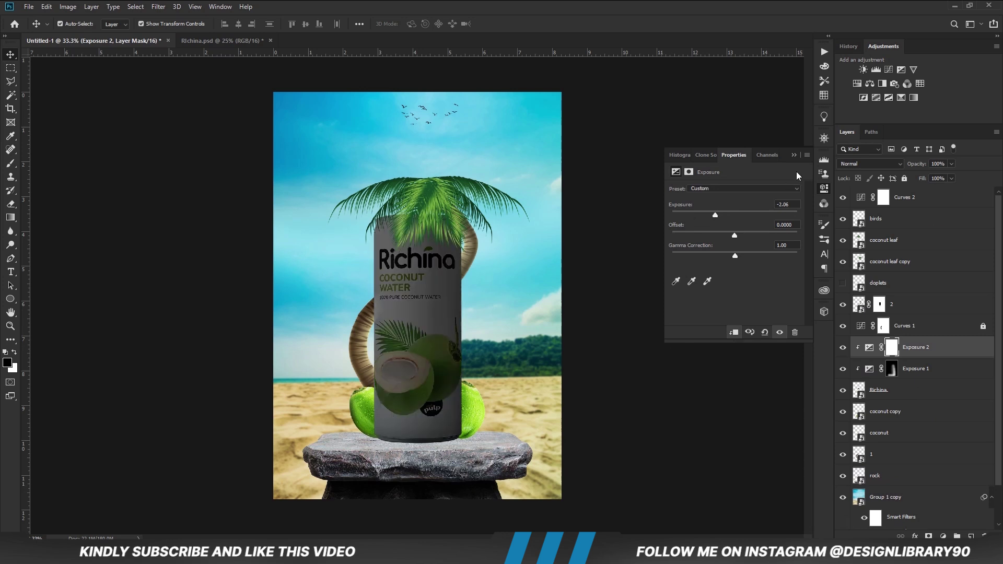
{"action": "left_click", "coordinate": [793, 155]}
Step: Invert the Exposure 2 mask and paint white at 10% brush opacity down the middle of the can
{"action": "key", "text": "ctrl+i"}
{"action": "key", "text": "b"}
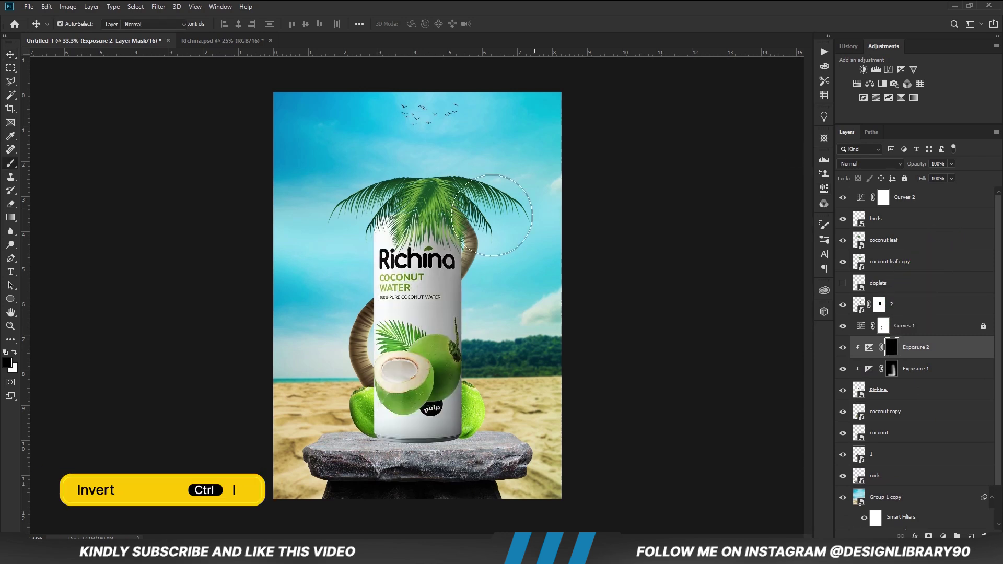
{"action": "left_click_drag", "start_coordinate": [238, 24], "coordinate": [238, 33]}
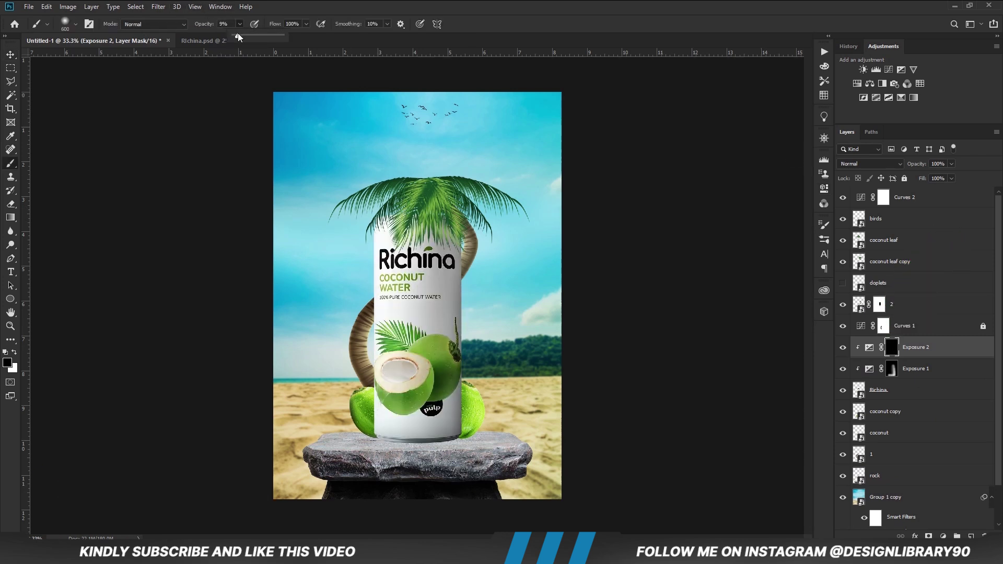
{"action": "key", "text": "x"}
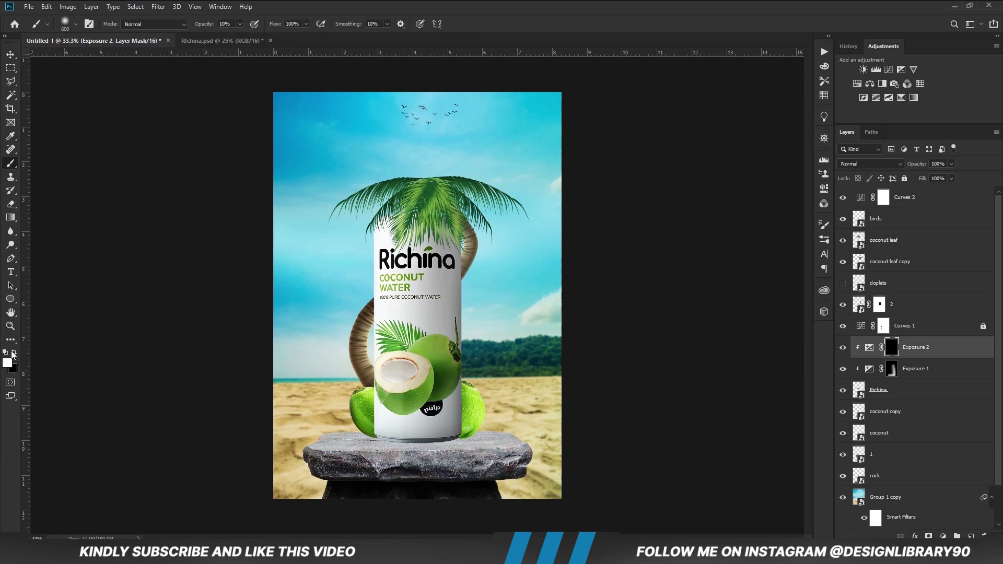
{"action": "mouse_move", "coordinate": [428, 244]}
{"action": "left_mouse_down"}
{"action": "mouse_move", "coordinate": [441, 237]}
{"action": "mouse_move", "coordinate": [444, 282]}
{"action": "mouse_move", "coordinate": [413, 423]}
{"action": "mouse_move", "coordinate": [362, 444]}
{"action": "mouse_move", "coordinate": [343, 251]}
{"action": "mouse_move", "coordinate": [505, 213]}
{"action": "mouse_move", "coordinate": [421, 423]}
{"action": "left_mouse_up"}
Step: Add a third Exposure adjustment clipped to the can and lower its exposure to -3.11
{"action": "left_click", "coordinate": [943, 536]}
{"action": "left_click", "coordinate": [938, 411]}
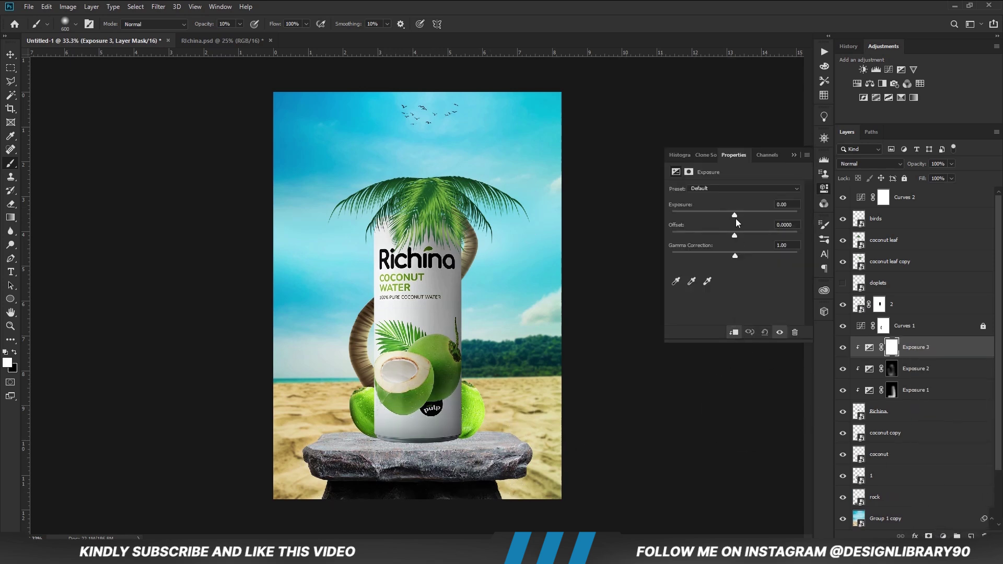
{"action": "left_click_drag", "start_coordinate": [734, 215], "coordinate": [705, 215]}
{"action": "left_click", "coordinate": [762, 209]}
Step: Invert the Exposure 3 mask and paint the can's right edge with a size 400 brush at 28% opacity
{"action": "key", "text": "ctrl+i"}
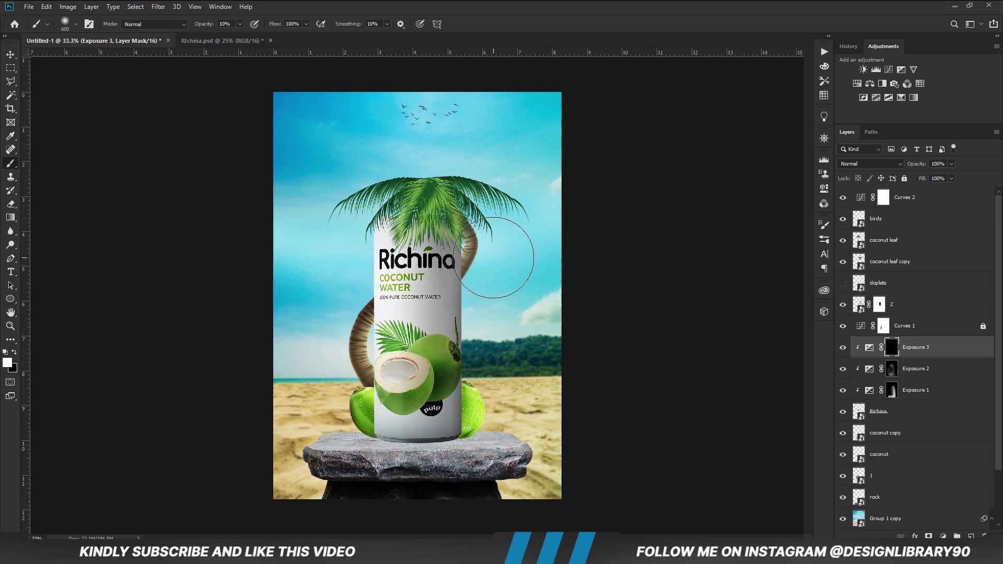
{"action": "left_click", "coordinate": [240, 24]}
{"action": "key", "text": "bracketleft"}
{"action": "key", "text": "bracketleft"}
{"action": "left_click_drag", "start_coordinate": [475, 230], "coordinate": [474, 334]}
{"action": "left_click_drag", "start_coordinate": [473, 288], "coordinate": [469, 486]}
{"action": "left_click_drag", "start_coordinate": [463, 210], "coordinate": [461, 392]}
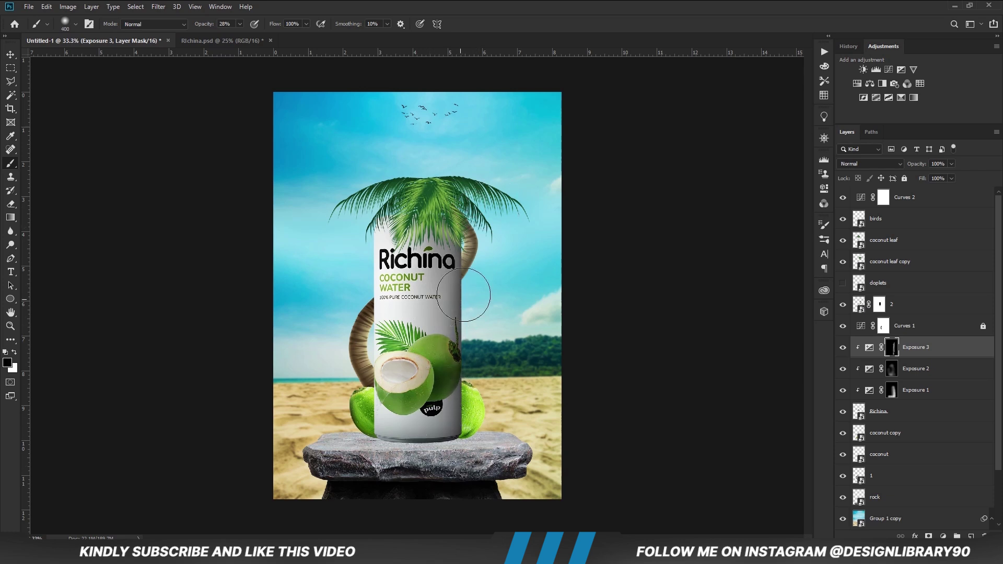
Step: Add a fourth Exposure adjustment clipped to the can and raise its exposure to +1.89
{"action": "left_click", "coordinate": [943, 536]}
{"action": "left_click", "coordinate": [940, 411]}
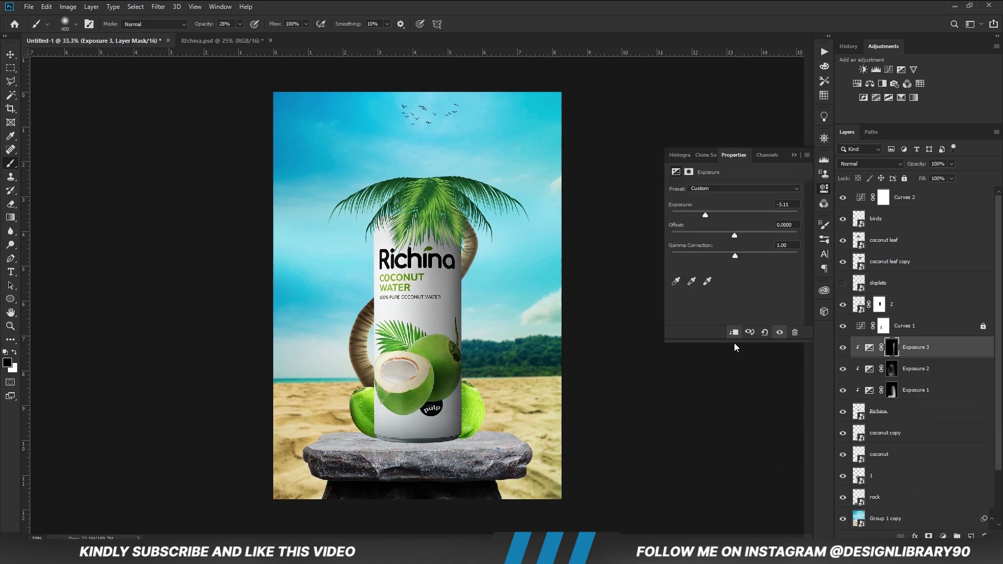
{"action": "left_click", "coordinate": [735, 334]}
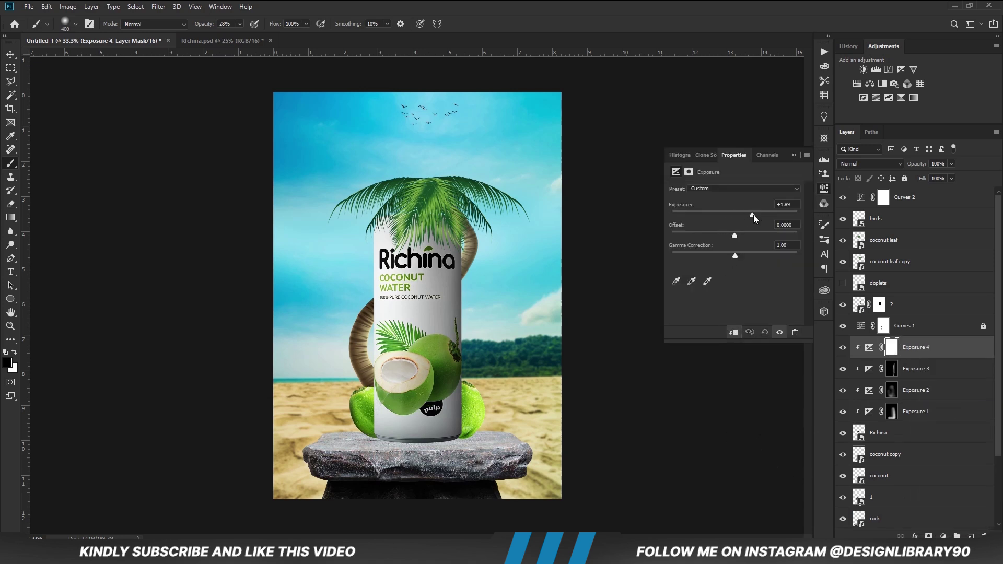
{"action": "left_click", "coordinate": [792, 156]}
Step: Invert the Exposure 4 mask and paint white at 40% brush opacity along the can's left edge to brighten it
{"action": "key", "text": "ctrl+i"}
{"action": "key", "text": "x"}
{"action": "left_click_drag", "start_coordinate": [240, 24], "coordinate": [254, 37]}
{"action": "mouse_move", "coordinate": [370, 329]}
{"action": "left_mouse_down"}
{"action": "mouse_move", "coordinate": [369, 474]}
{"action": "mouse_move", "coordinate": [361, 205]}
{"action": "left_mouse_up"}
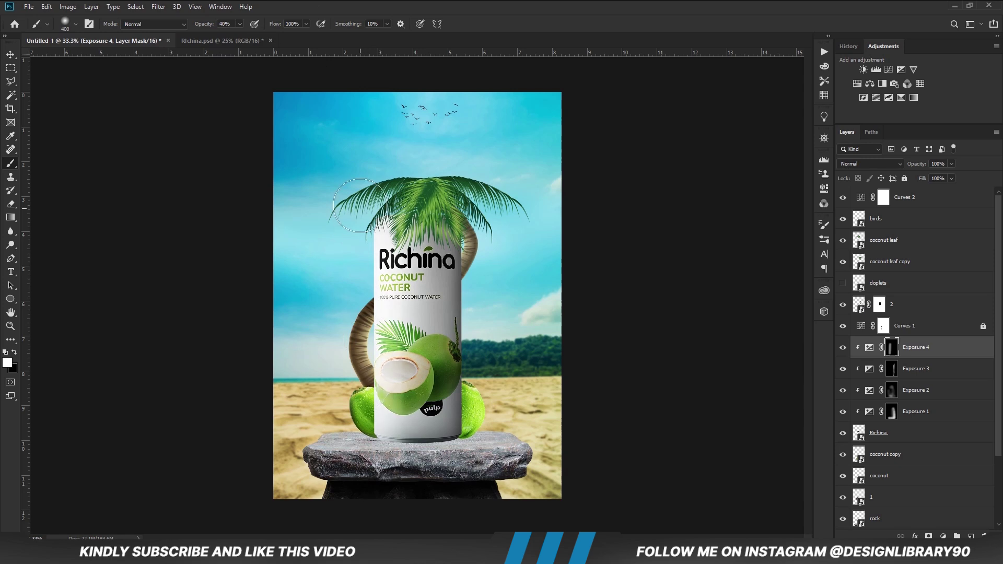
{"action": "key", "text": "x"}
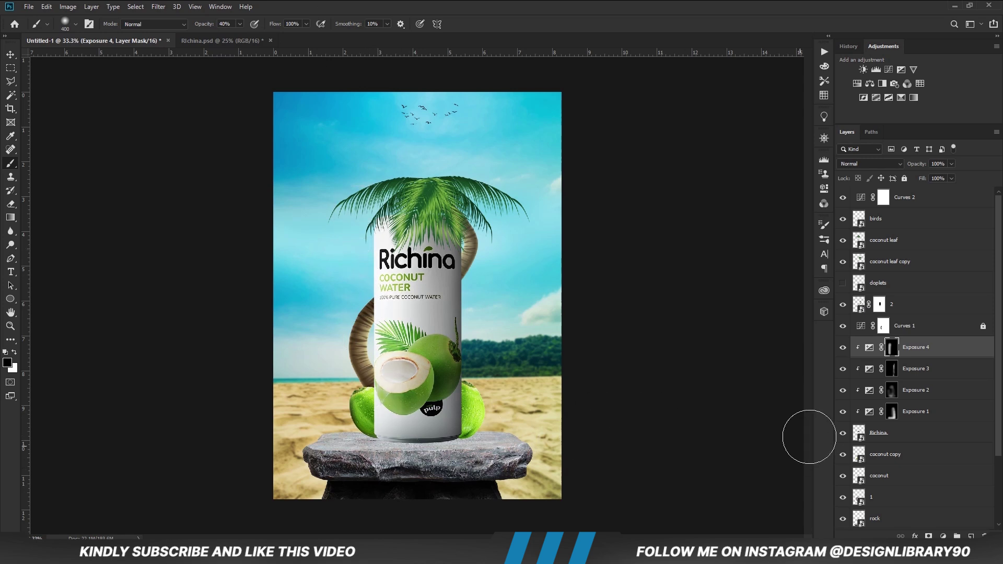
Step: Add a fifth Exposure adjustment clipped to the can and raise its exposure to +2.33
{"action": "left_click", "coordinate": [943, 537]}
{"action": "left_click", "coordinate": [961, 381]}
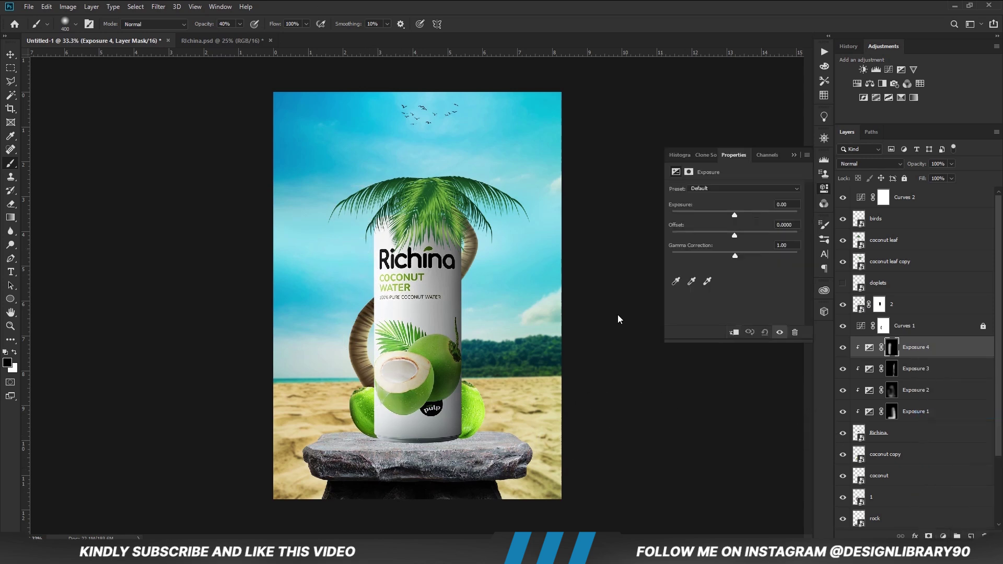
{"action": "left_click", "coordinate": [734, 333]}
{"action": "left_click_drag", "start_coordinate": [735, 215], "coordinate": [757, 216]}
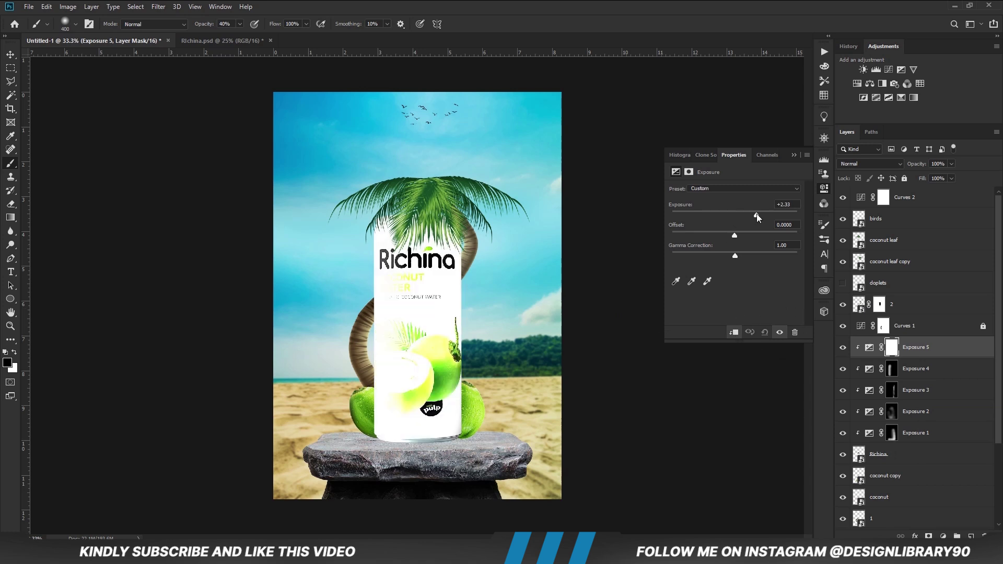
{"action": "left_click", "coordinate": [793, 155]}
Step: Invert the Exposure 5 mask and paint a white highlight strip down the can right of centre, redoing the first stroke
{"action": "key", "text": "ctrl+i"}
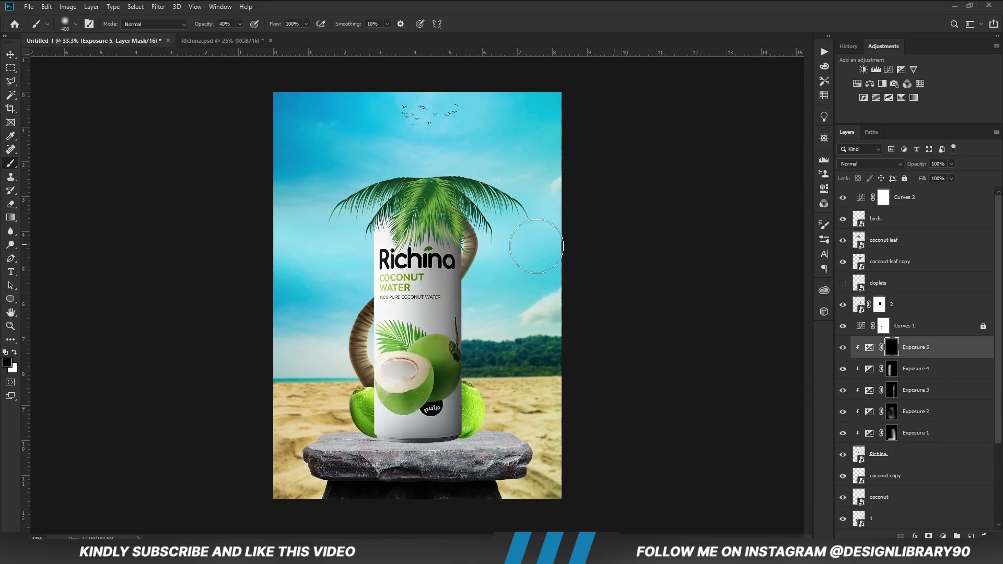
{"action": "key", "text": "x"}
{"action": "left_click_drag", "start_coordinate": [442, 229], "coordinate": [434, 446]}
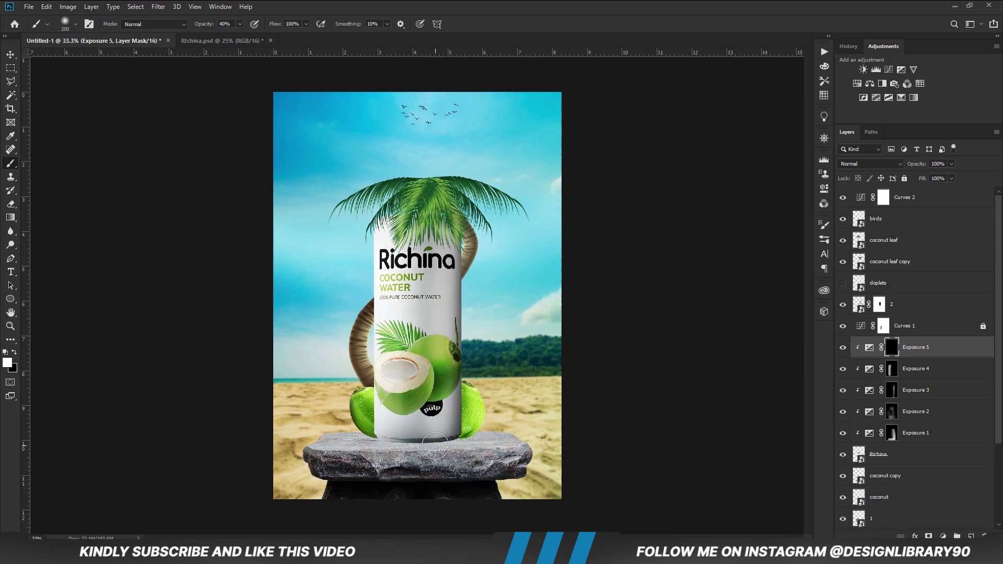
{"action": "key", "text": "ctrl+z"}
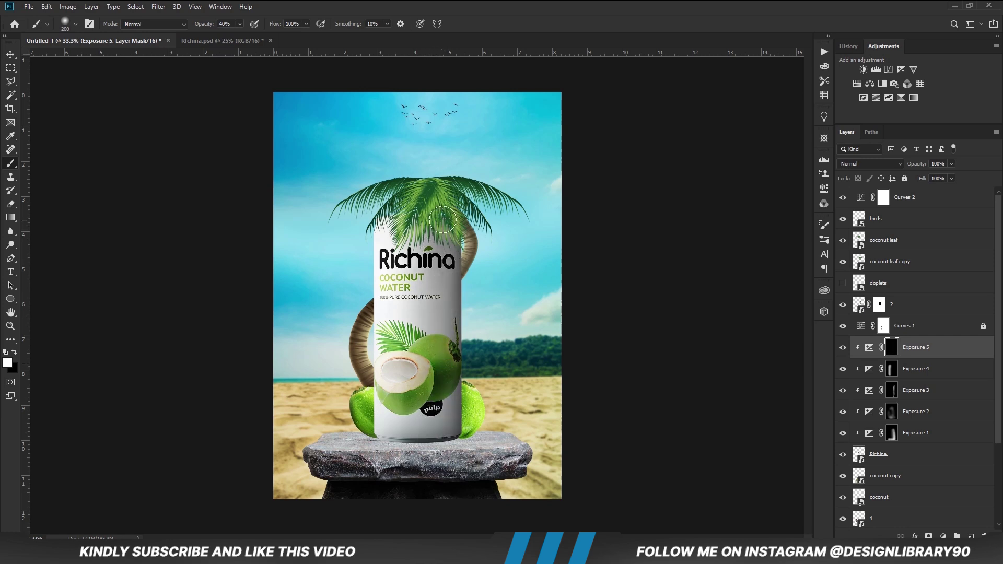
{"action": "mouse_move", "coordinate": [448, 260]}
{"action": "left_mouse_down"}
{"action": "mouse_move", "coordinate": [441, 243]}
{"action": "mouse_move", "coordinate": [437, 411]}
{"action": "left_mouse_up"}
Step: Soften the highlight by painting black beside it on the Exposure 5 mask with a size 300 brush at 36% opacity
{"action": "key", "text": "x"}
{"action": "left_click", "coordinate": [239, 24]}
{"action": "left_click_drag", "start_coordinate": [241, 38], "coordinate": [238, 38]}
{"action": "key", "text": "bracketright"}
{"action": "mouse_move", "coordinate": [458, 239]}
{"action": "left_mouse_down"}
{"action": "mouse_move", "coordinate": [467, 435]}
{"action": "mouse_move", "coordinate": [418, 252]}
{"action": "mouse_move", "coordinate": [435, 467]}
{"action": "left_mouse_up"}
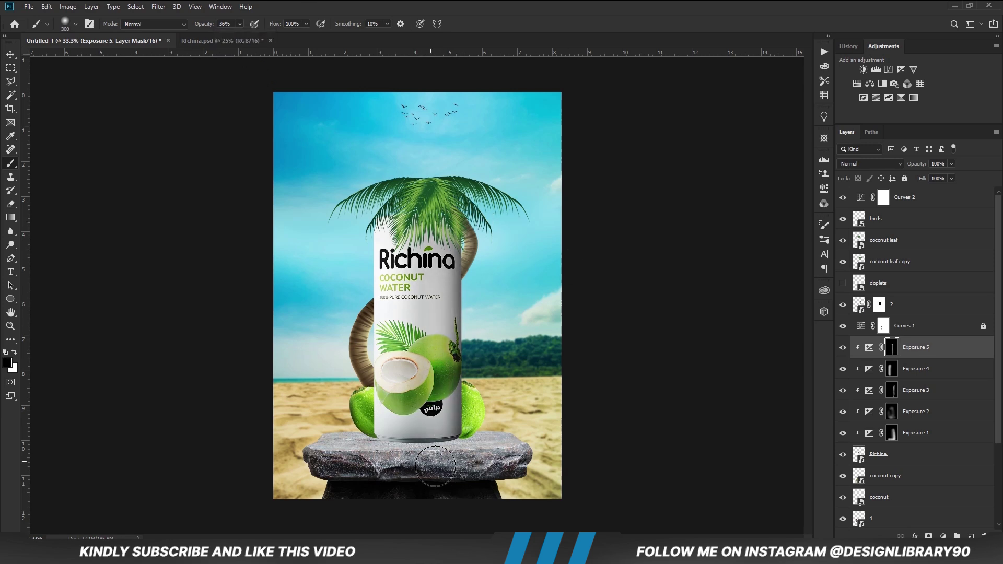
{"action": "left_click", "coordinate": [842, 349]}
{"action": "left_click", "coordinate": [842, 348]}
{"action": "left_click_drag", "start_coordinate": [444, 272], "coordinate": [452, 453]}
Step: Add a sixth Exposure adjustment clipped to the can and lower its exposure
{"action": "left_click", "coordinate": [943, 536]}
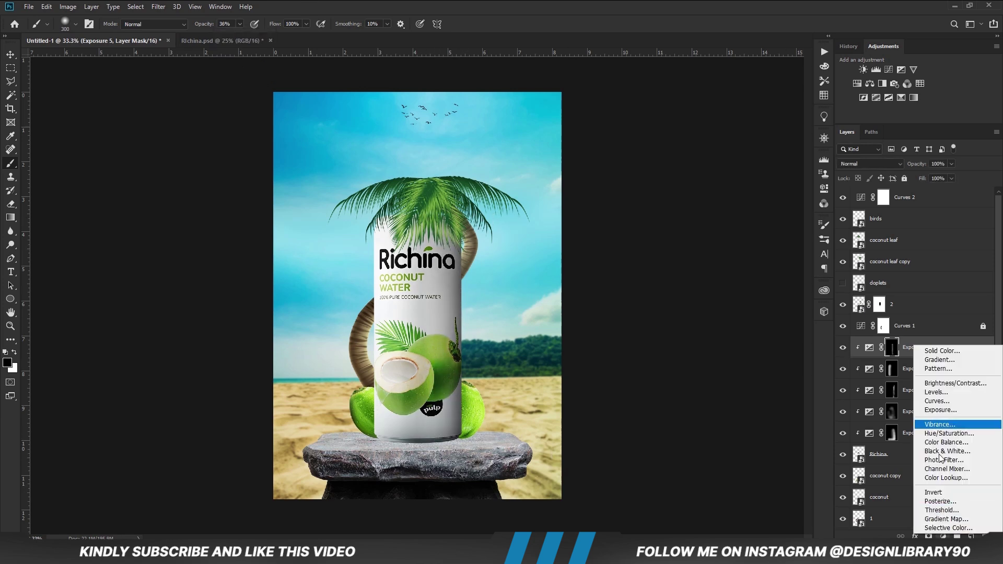
{"action": "left_click", "coordinate": [940, 411]}
{"action": "left_click_drag", "start_coordinate": [734, 217], "coordinate": [712, 216]}
{"action": "left_click", "coordinate": [824, 189]}
Step: Invert the Exposure 6 mask and paint a narrow white strip down the can's left half to shade it
{"action": "key", "text": "ctrl+i"}
{"action": "key", "text": "x"}
{"action": "key", "text": "bracketleft"}
{"action": "mouse_move", "coordinate": [400, 220]}
{"action": "left_mouse_down"}
{"action": "mouse_move", "coordinate": [403, 352]}
{"action": "mouse_move", "coordinate": [395, 356]}
{"action": "mouse_move", "coordinate": [395, 377]}
{"action": "left_mouse_up"}
Step: Soften the strip's edges on the Exposure 6 mask with a size 300 brush at 42% opacity
{"action": "left_click", "coordinate": [240, 24]}
{"action": "left_click_drag", "start_coordinate": [239, 37], "coordinate": [242, 36]}
{"action": "left_click", "coordinate": [343, 4]}
{"action": "key", "text": "bracketright"}
{"action": "left_click_drag", "start_coordinate": [415, 225], "coordinate": [434, 439]}
{"action": "mouse_move", "coordinate": [378, 220]}
{"action": "left_mouse_down"}
{"action": "mouse_move", "coordinate": [361, 298]}
{"action": "mouse_move", "coordinate": [370, 267]}
{"action": "mouse_move", "coordinate": [374, 417]}
{"action": "mouse_move", "coordinate": [396, 455]}
{"action": "mouse_move", "coordinate": [433, 447]}
{"action": "mouse_move", "coordinate": [428, 265]}
{"action": "left_mouse_up"}
Step: Add a seventh Exposure adjustment clipped to the can and raise its exposure to +1.11
{"action": "left_click", "coordinate": [943, 536]}
{"action": "left_click", "coordinate": [937, 416]}
{"action": "left_click_drag", "start_coordinate": [734, 214], "coordinate": [746, 213]}
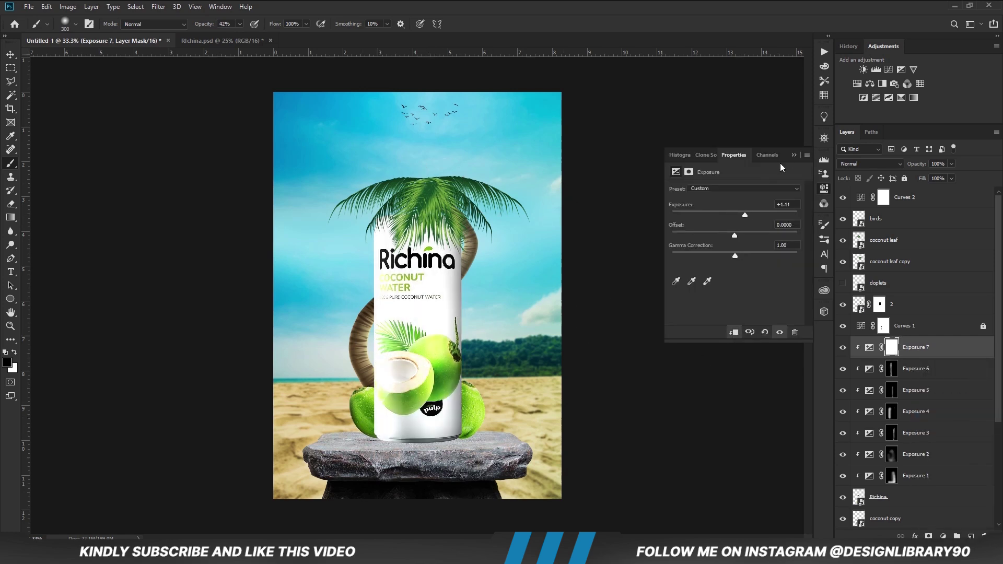
{"action": "left_click", "coordinate": [798, 155]}
Step: Invert the Exposure 7 mask and paint white at 17% brush opacity down the can's right half
{"action": "key", "text": "ctrl+i"}
{"action": "left_click", "coordinate": [240, 24]}
{"action": "left_click_drag", "start_coordinate": [240, 36], "coordinate": [227, 36]}
{"action": "key", "text": "x"}
{"action": "left_click_drag", "start_coordinate": [443, 250], "coordinate": [440, 426]}
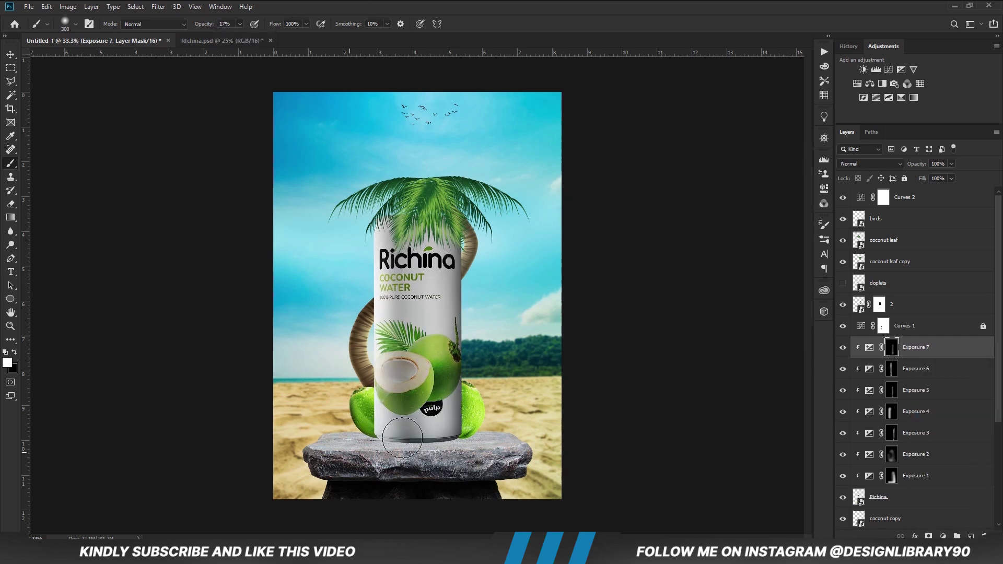
{"action": "key", "text": "x"}
Step: Add an eighth clipped Exposure adjustment, invert its mask and paint faint white over the can's left side with a size 500 brush
{"action": "left_click", "coordinate": [943, 537]}
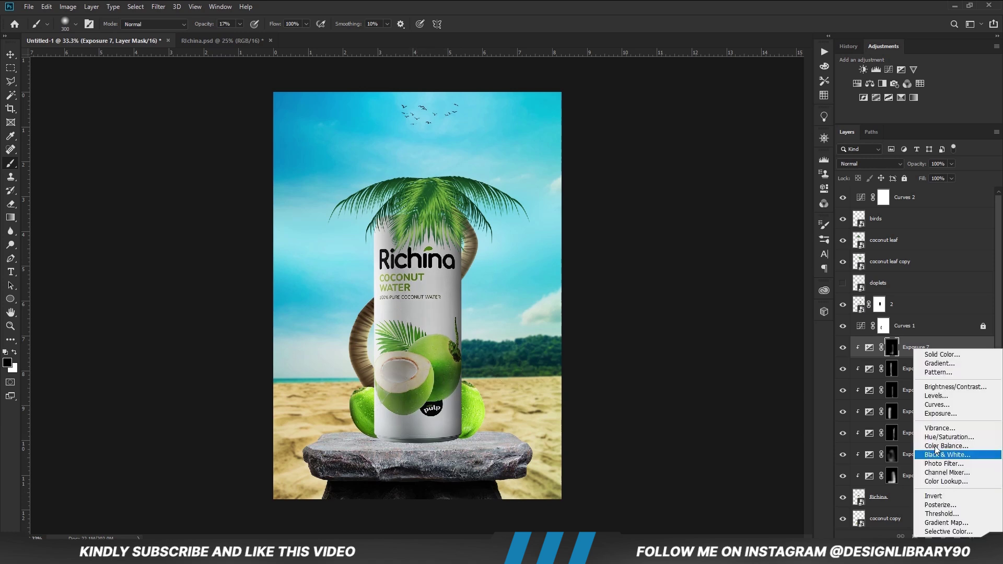
{"action": "left_click", "coordinate": [935, 414]}
{"action": "left_click", "coordinate": [734, 332]}
{"action": "key", "text": "ctrl+i"}
{"action": "key", "text": "x"}
{"action": "key", "text": "bracketright"}
{"action": "key", "text": "bracketright"}
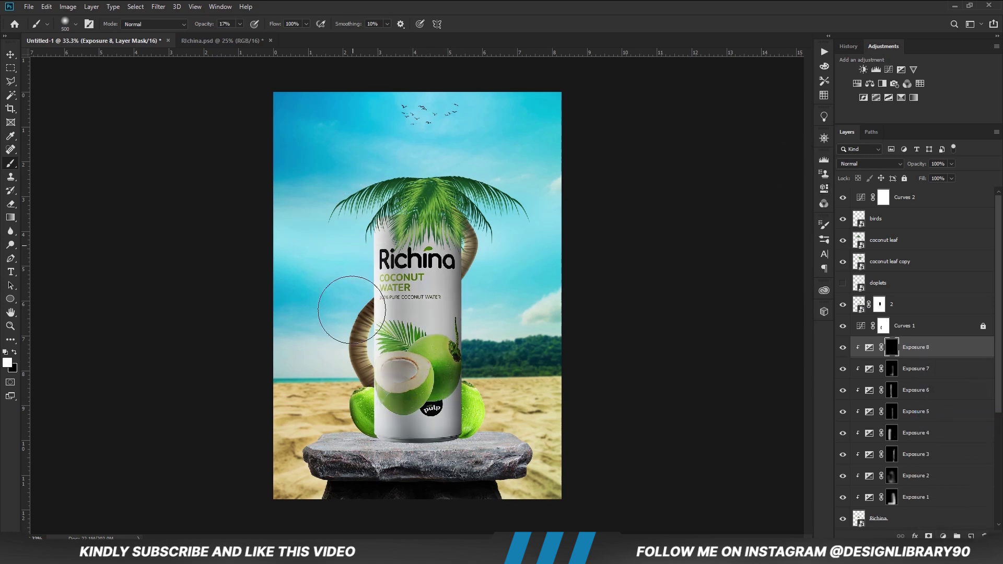
Step: Add a Curves adjustment clipped to the can, bend its curve slightly and set the layer's opacity to 63%
{"action": "left_click", "coordinate": [942, 536]}
{"action": "left_click", "coordinate": [935, 397]}
{"action": "mouse_move", "coordinate": [720, 289]}
{"action": "left_mouse_down"}
{"action": "mouse_move", "coordinate": [721, 301]}
{"action": "mouse_move", "coordinate": [724, 291]}
{"action": "left_mouse_up"}
{"action": "left_click", "coordinate": [795, 155]}
{"action": "left_click_drag", "start_coordinate": [941, 176], "coordinate": [934, 176]}
{"action": "key", "text": "v"}
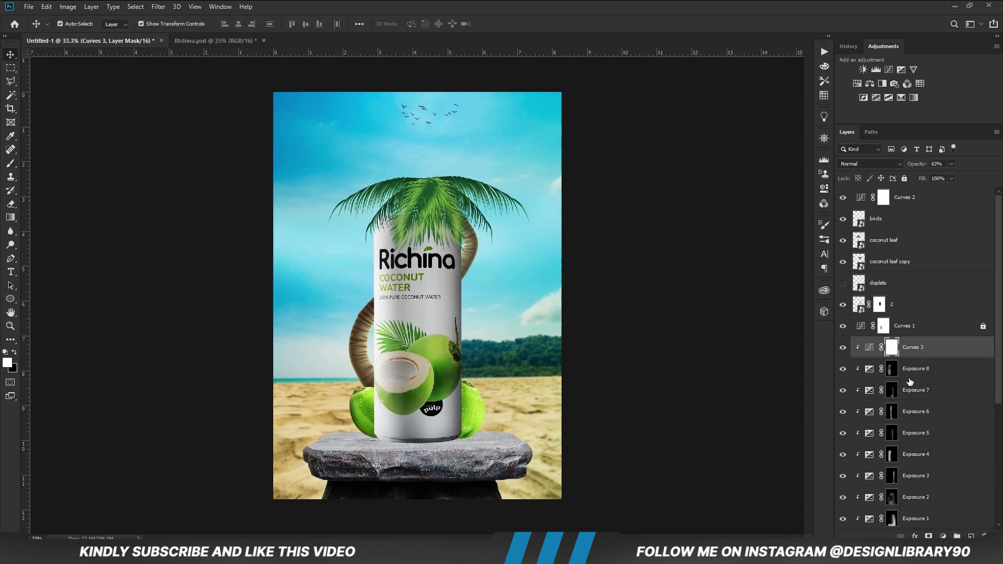
Step: Select the Exposure 1 layer and lower its opacity
{"action": "scroll", "coordinate": [913, 404], "scroll_direction": "down", "scroll_amount": 3}
{"action": "left_click", "coordinate": [913, 397]}
{"action": "left_click", "coordinate": [913, 455]}
{"action": "left_click", "coordinate": [952, 164]}
{"action": "left_click_drag", "start_coordinate": [951, 177], "coordinate": [942, 177]}
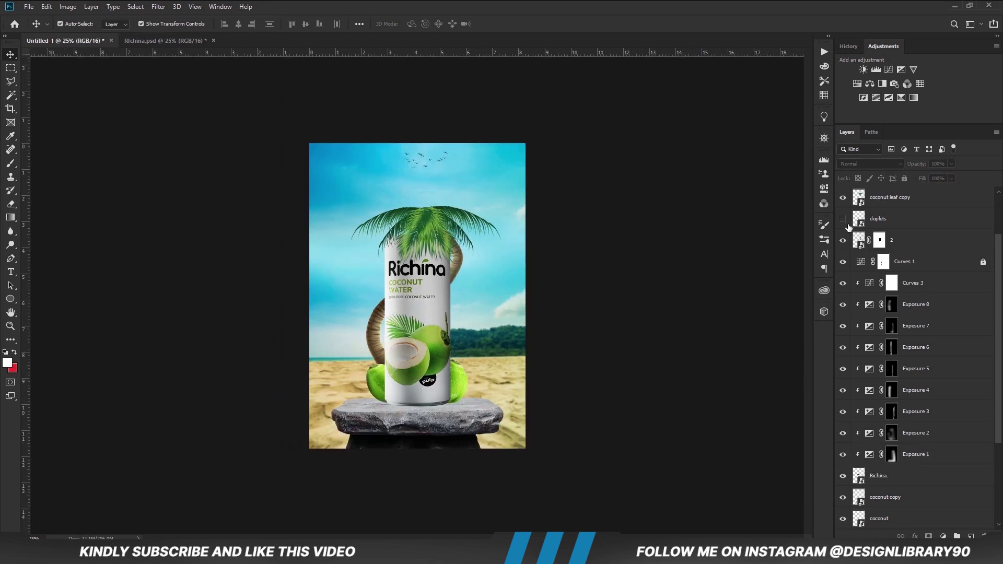
Step: Show the doplets layer, place it directly above Curves 3 and move the droplets over the can
{"action": "left_click_drag", "start_coordinate": [884, 221], "coordinate": [902, 268]}
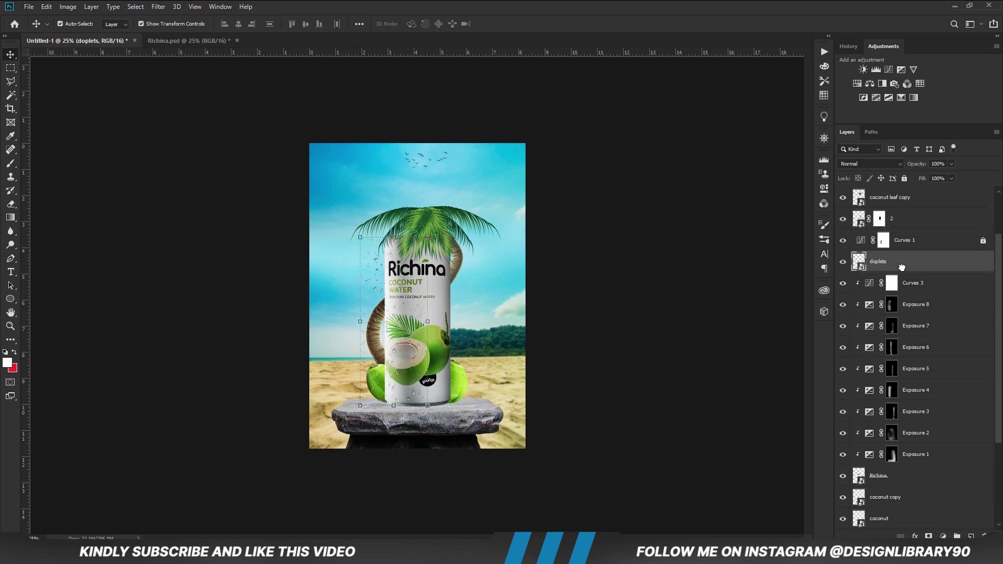
{"action": "key", "text": "ctrl+t"}
{"action": "left_click_drag", "start_coordinate": [387, 277], "coordinate": [411, 276]}
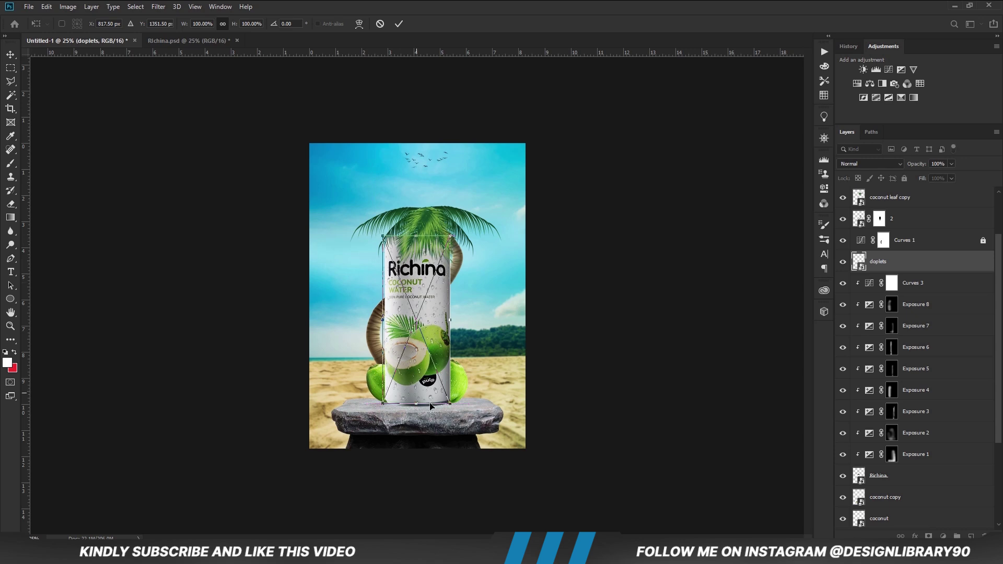
{"action": "key", "text": "Return"}
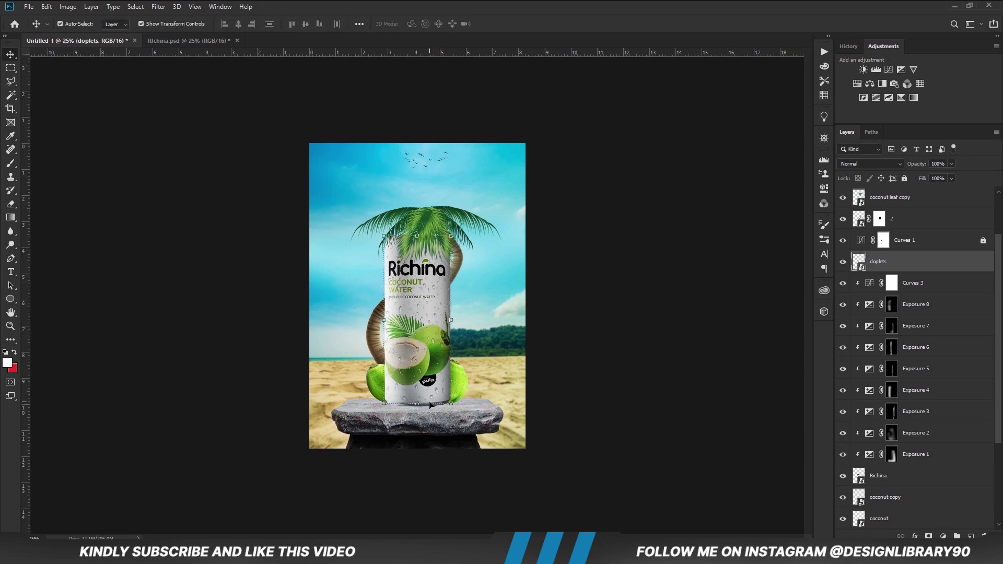
Step: Warp the droplets so they follow the can's curved surface
{"action": "key", "text": "ctrl+t"}
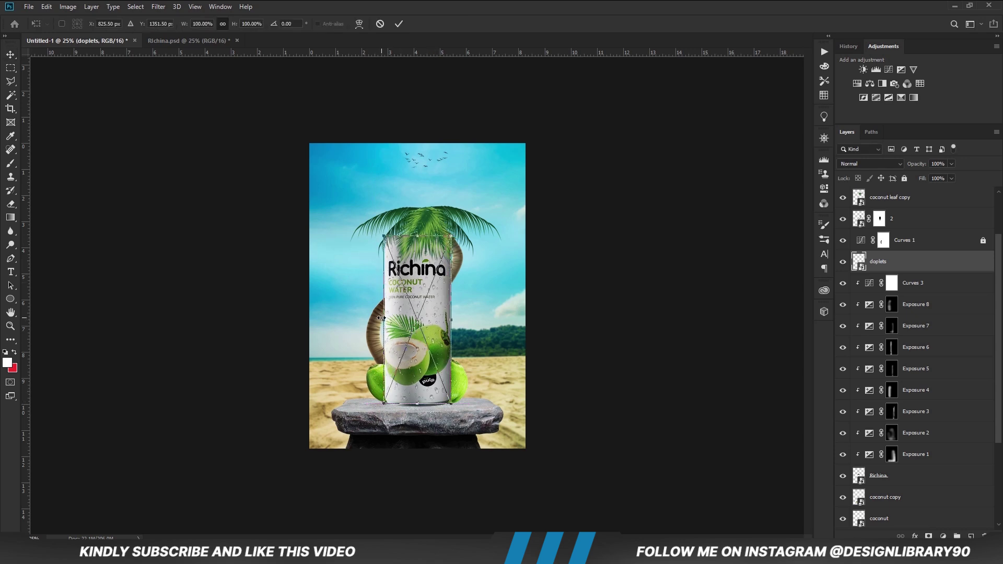
{"action": "right_click", "coordinate": [405, 328]}
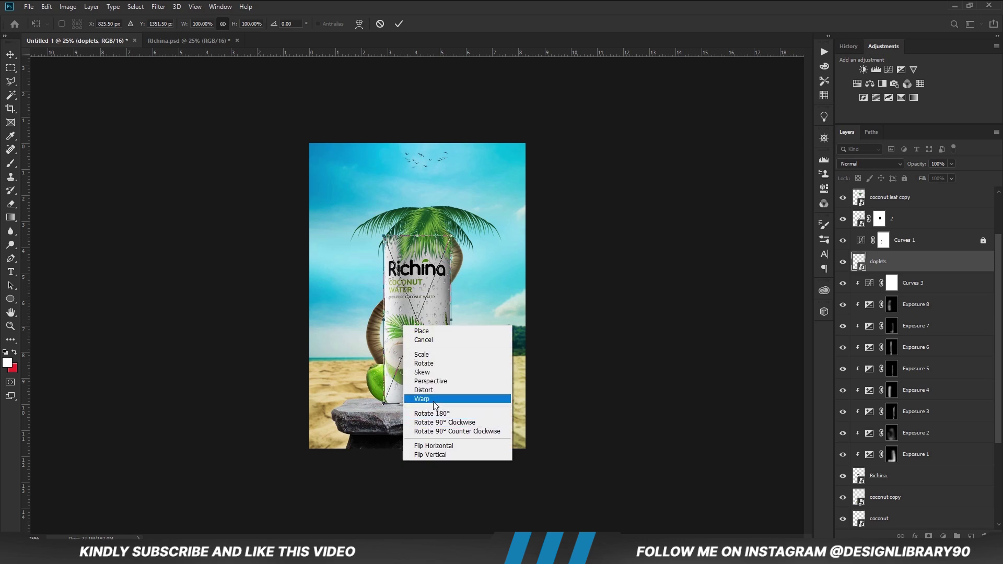
{"action": "left_click", "coordinate": [434, 393]}
{"action": "left_click_drag", "start_coordinate": [422, 339], "coordinate": [423, 322]}
{"action": "left_click", "coordinate": [399, 24]}
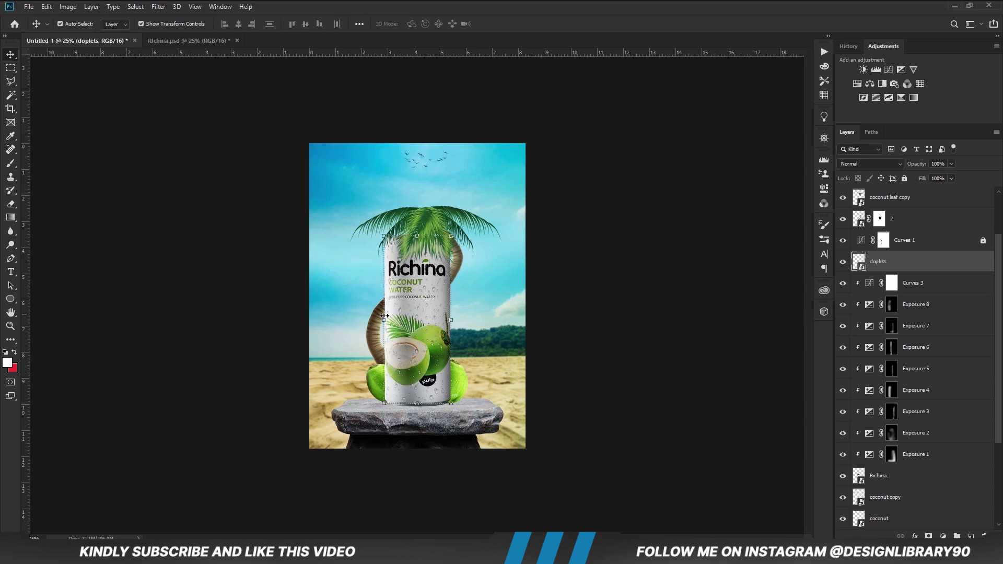
Step: Scale the droplets down slightly to fit within the can's outline
{"action": "key", "text": "ctrl+t"}
{"action": "left_click_drag", "start_coordinate": [381, 233], "coordinate": [387, 241]}
{"action": "key", "text": "Return"}
Step: Set the doplets layer's blend mode to Overlay and clip it to the can
{"action": "left_click", "coordinate": [857, 165]}
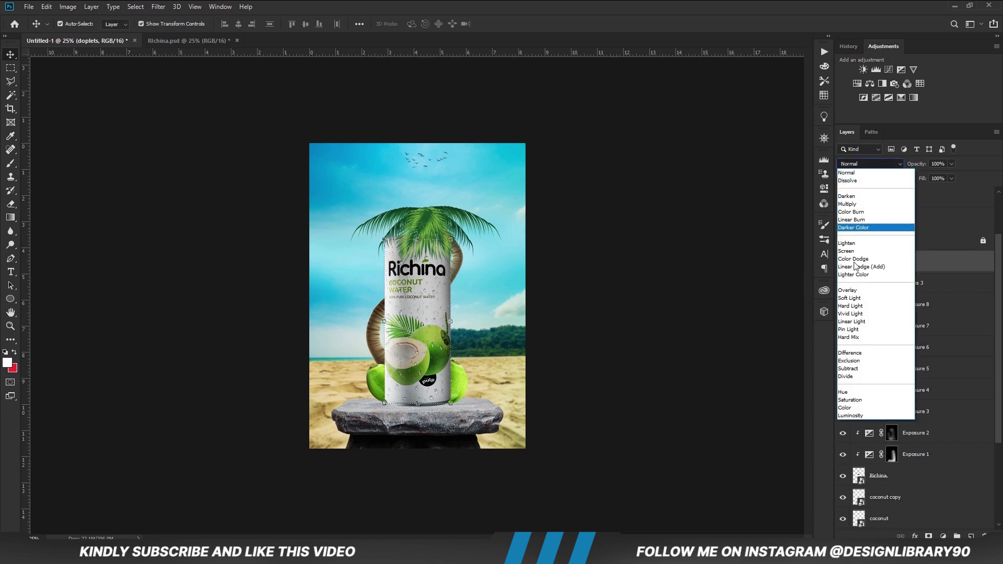
{"action": "left_click", "coordinate": [855, 291]}
{"action": "right_click", "coordinate": [933, 262]}
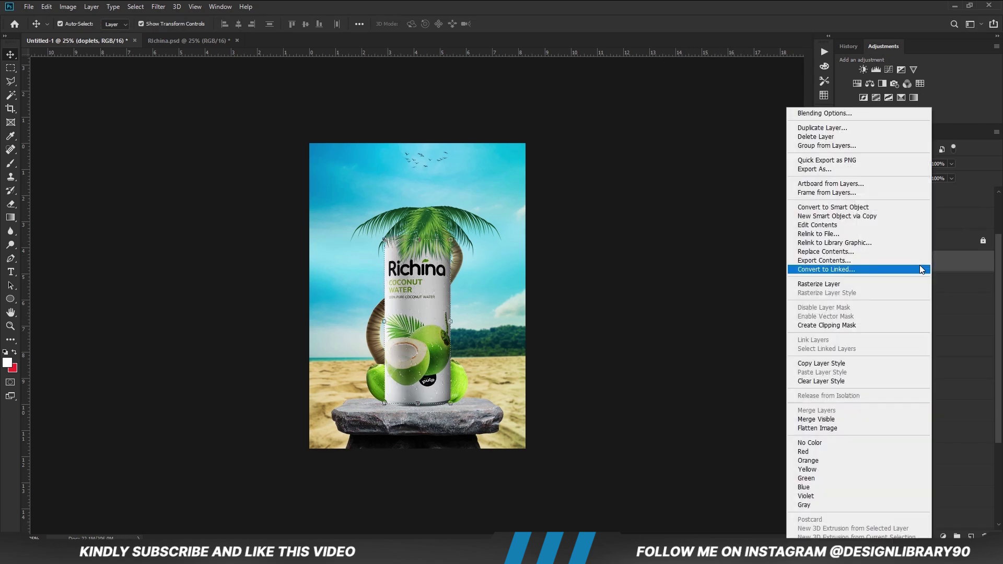
{"action": "left_click", "coordinate": [805, 327]}
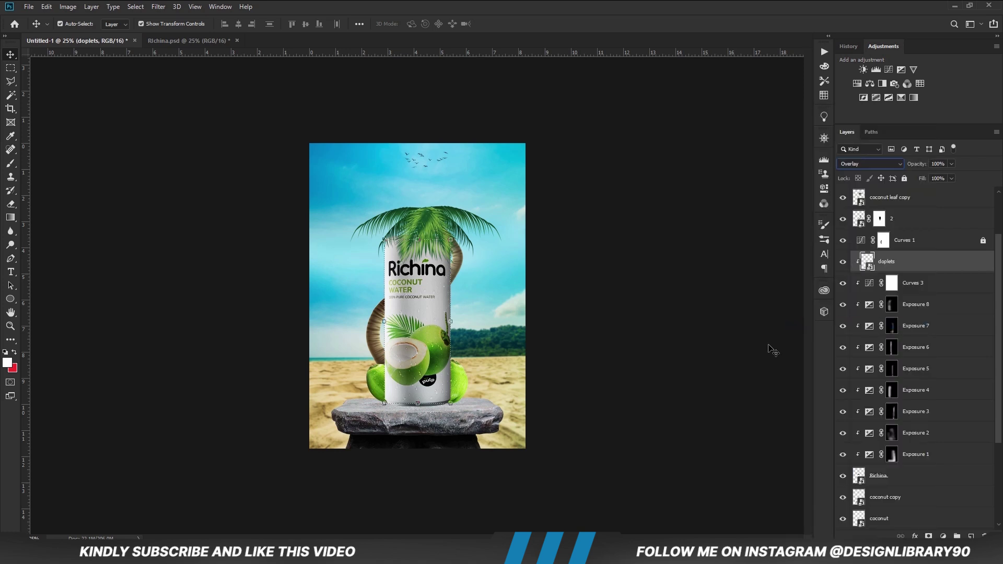
Step: Duplicate the doplets layer, clip the copy to the can and set its opacity to 72%
{"action": "key", "text": "ctrl+j"}
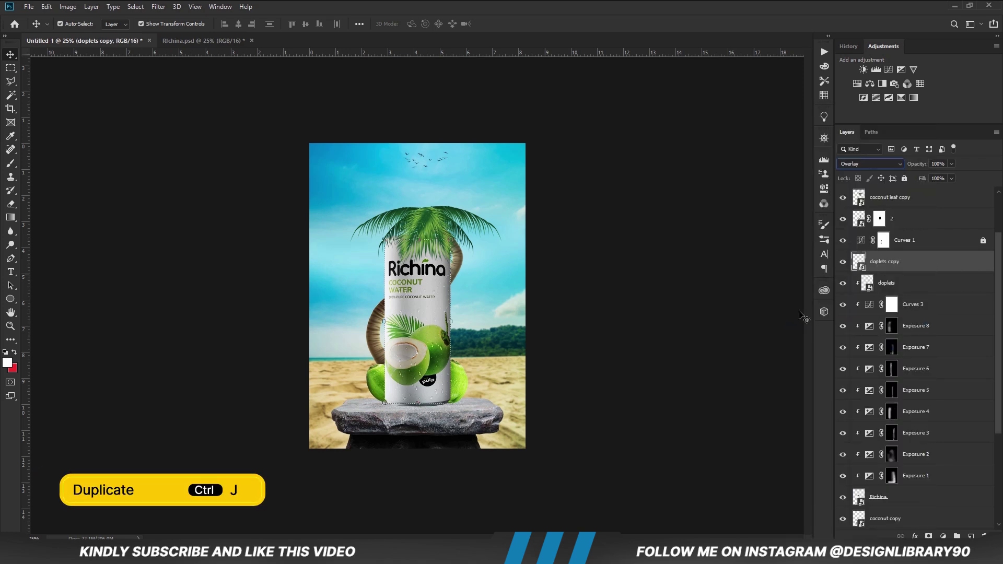
{"action": "right_click", "coordinate": [902, 268]}
{"action": "left_click", "coordinate": [799, 327]}
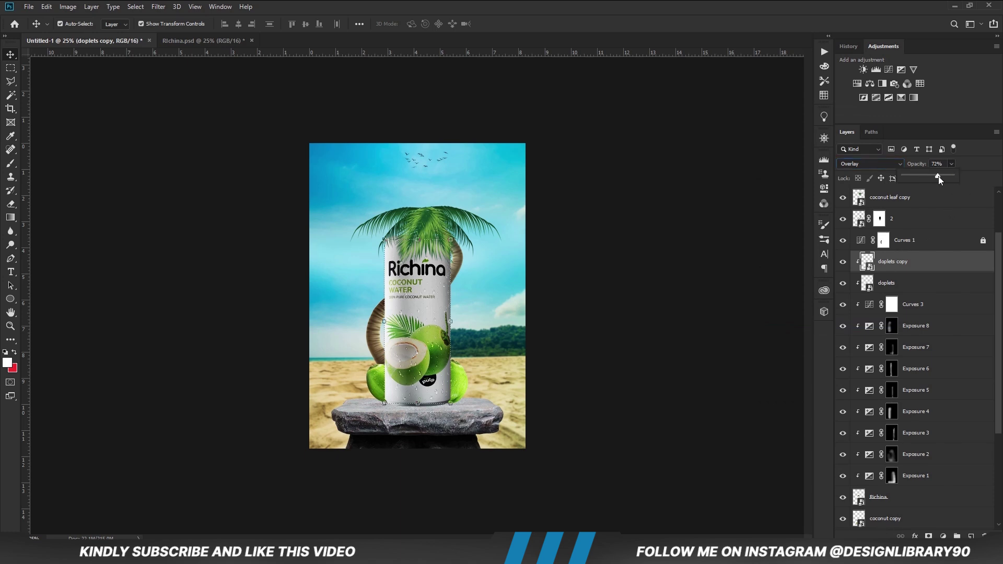
{"action": "left_click", "coordinate": [661, 371]}
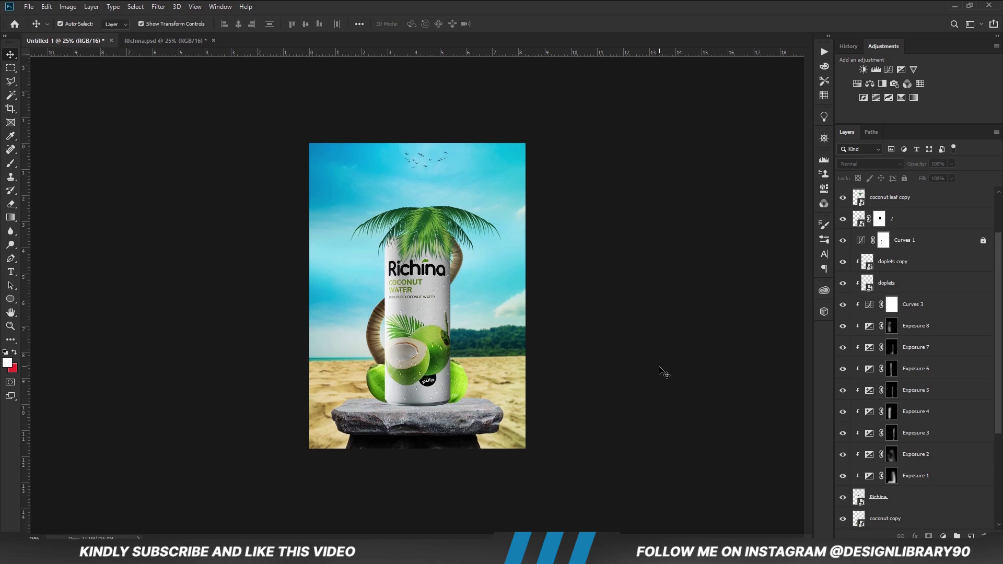
Step: Add an Exposure adjustment clipped to the rock layer with exposure set to -2.39
{"action": "left_click", "coordinate": [432, 429]}
{"action": "left_click", "coordinate": [843, 520]}
{"action": "key", "text": "ctrl+plus"}
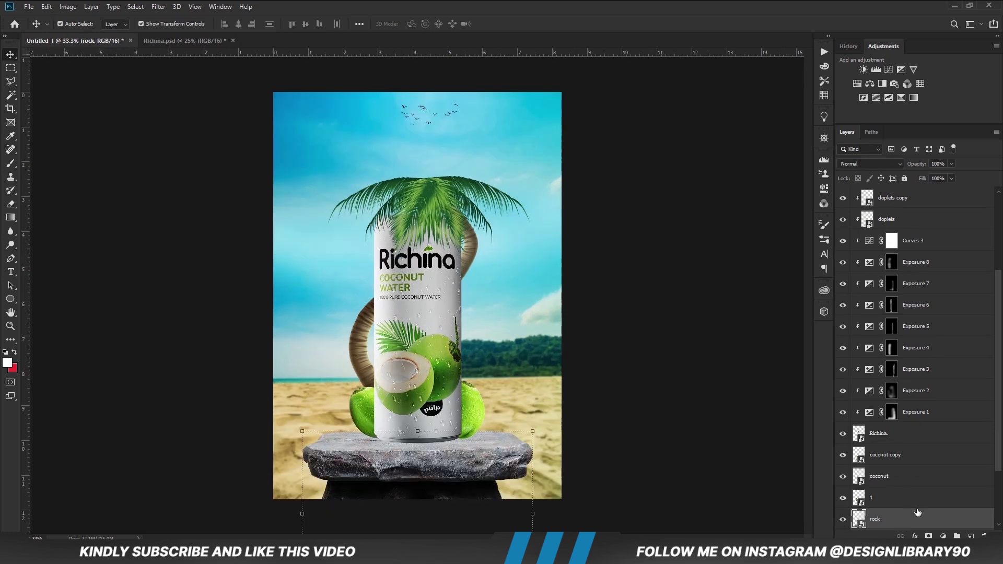
{"action": "left_click", "coordinate": [942, 535]}
{"action": "left_click", "coordinate": [947, 408]}
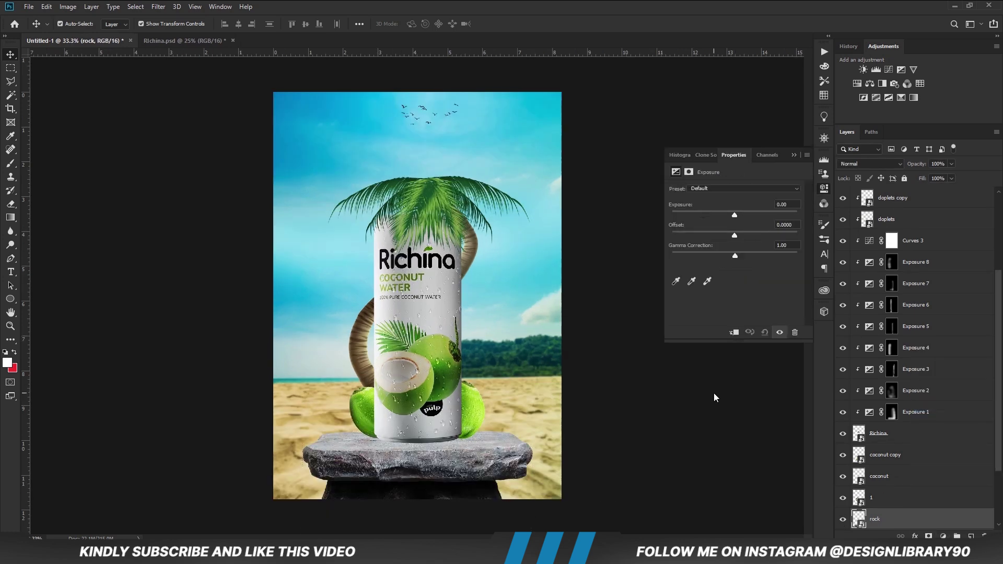
{"action": "left_click", "coordinate": [735, 332]}
{"action": "left_click_drag", "start_coordinate": [734, 215], "coordinate": [712, 215]}
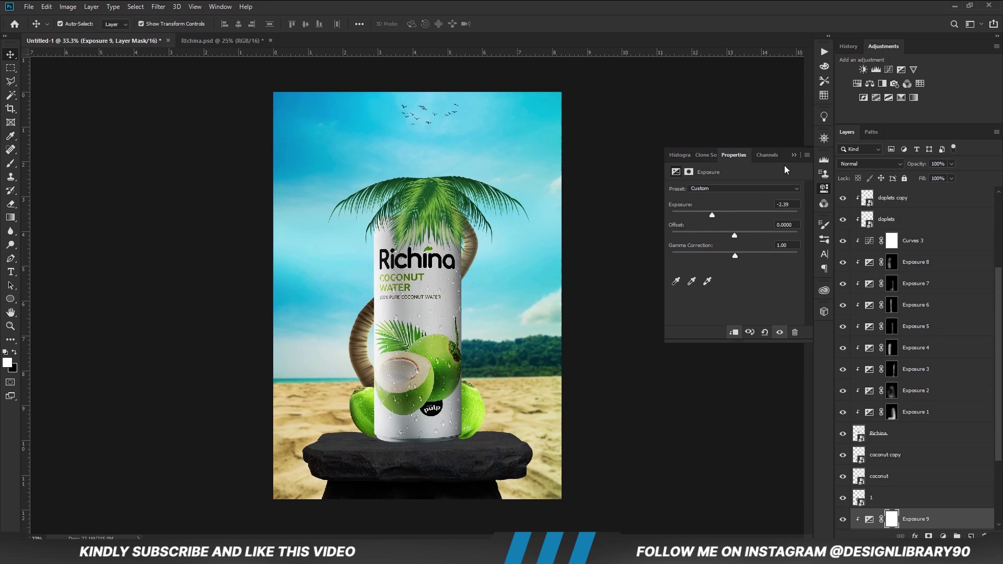
{"action": "left_click", "coordinate": [794, 155]}
Step: Invert the Exposure 9 mask and paint shadows on the rock's side with a soft 21% opacity brush
{"action": "scroll", "coordinate": [892, 520], "scroll_direction": "down", "scroll_amount": 3}
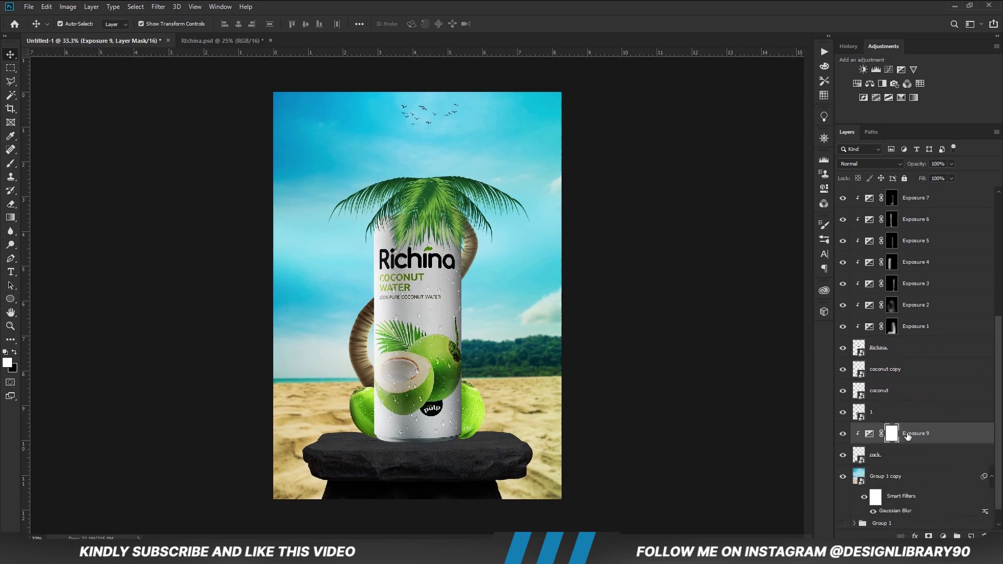
{"action": "key", "text": "ctrl+i"}
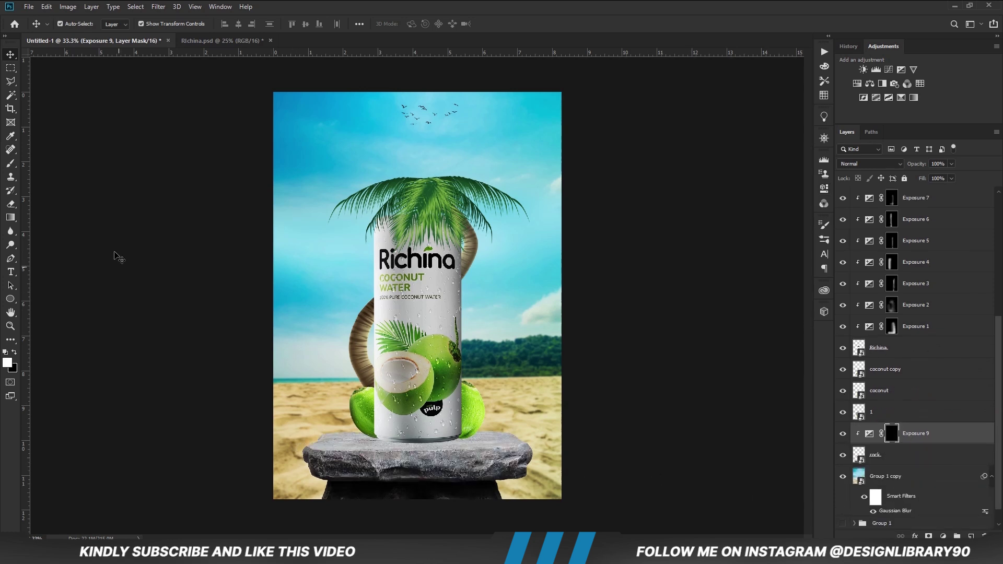
{"action": "right_click", "coordinate": [10, 166]}
{"action": "left_click", "coordinate": [88, 162]}
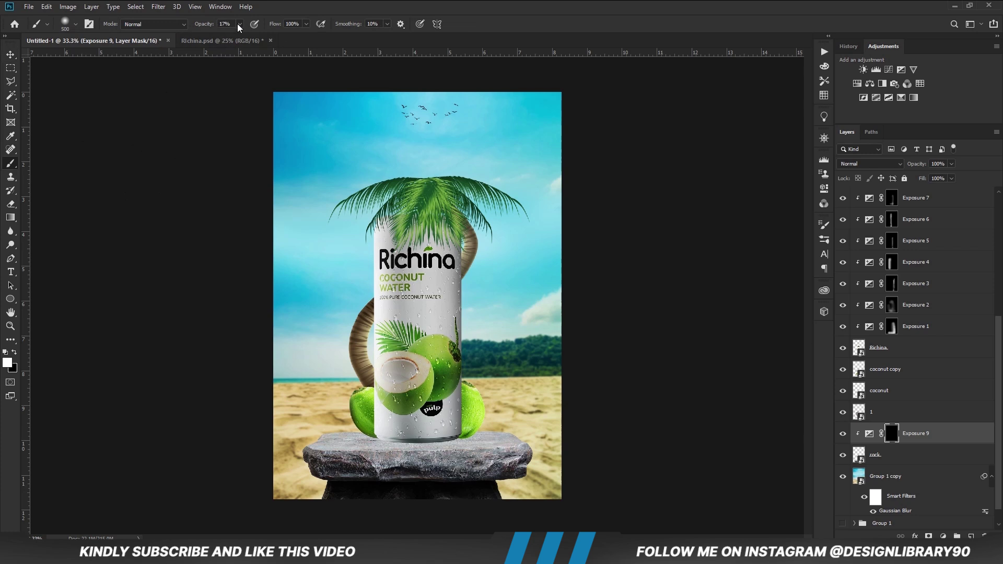
{"action": "left_click_drag", "start_coordinate": [240, 35], "coordinate": [242, 34]}
{"action": "key", "text": "bracketleft"}
{"action": "key", "text": "bracketleft"}
{"action": "key", "text": "bracketleft"}
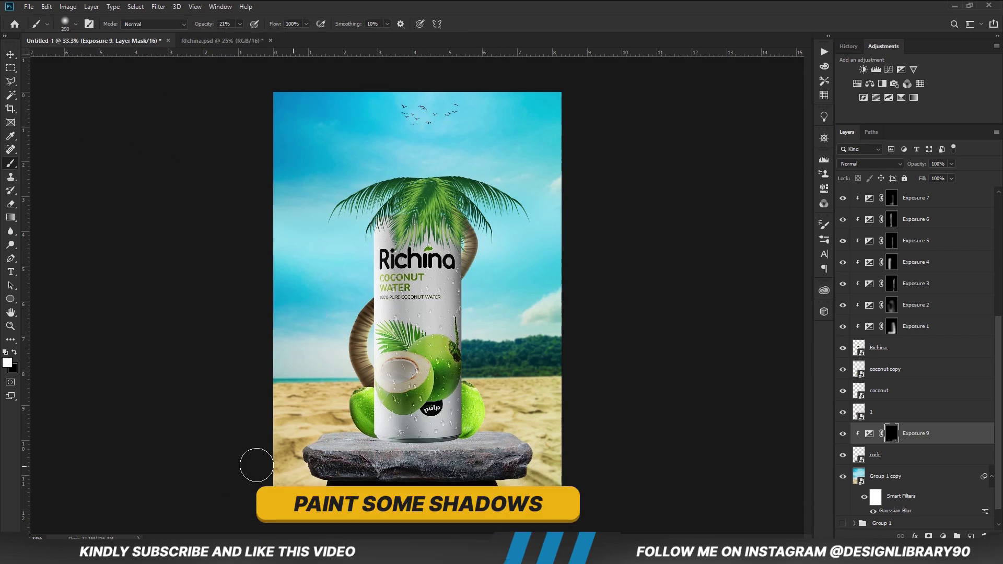
{"action": "left_click_drag", "start_coordinate": [503, 467], "coordinate": [539, 469]}
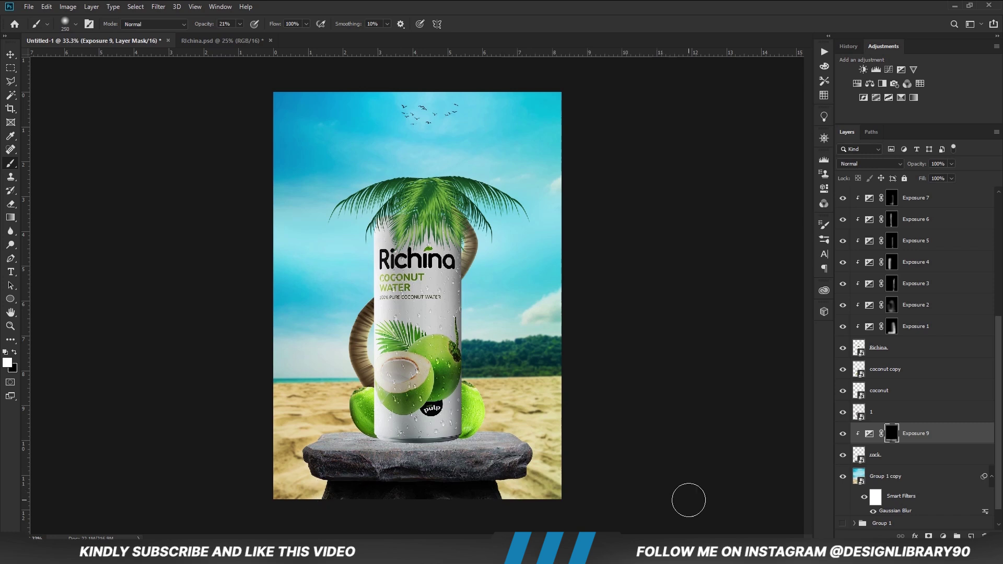
Step: Add a second darkening Exposure adjustment clipped to the rock, at about -1.50, and invert its mask
{"action": "left_click", "coordinate": [943, 536]}
{"action": "left_click", "coordinate": [940, 418]}
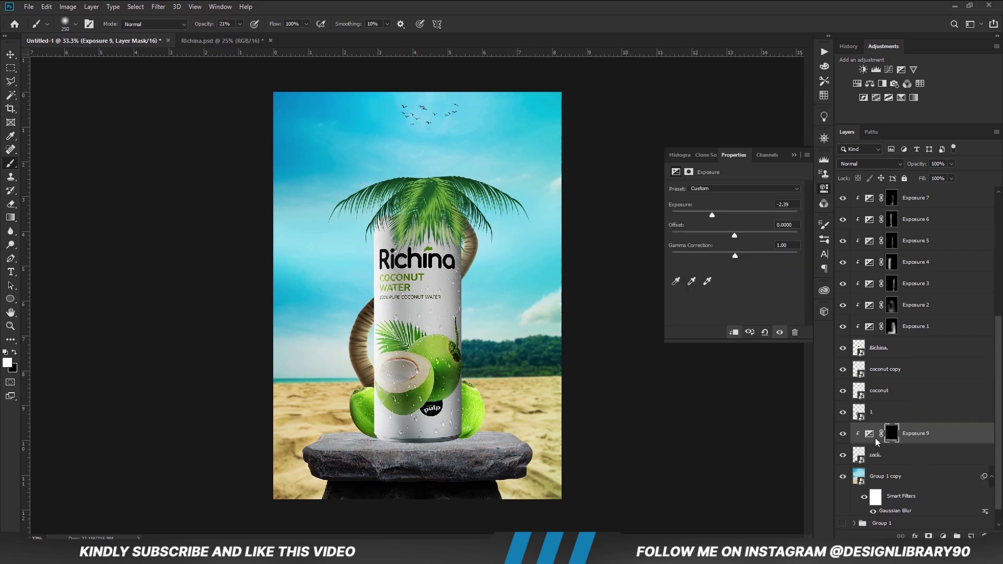
{"action": "left_click", "coordinate": [734, 332]}
{"action": "left_click_drag", "start_coordinate": [735, 214], "coordinate": [719, 212]}
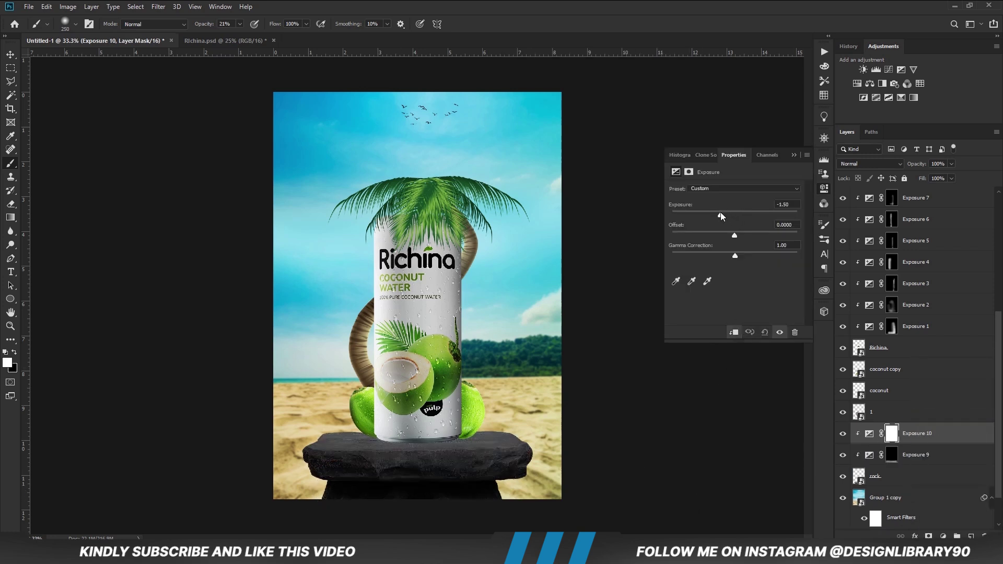
{"action": "left_click", "coordinate": [794, 155]}
{"action": "key", "text": "ctrl+i"}
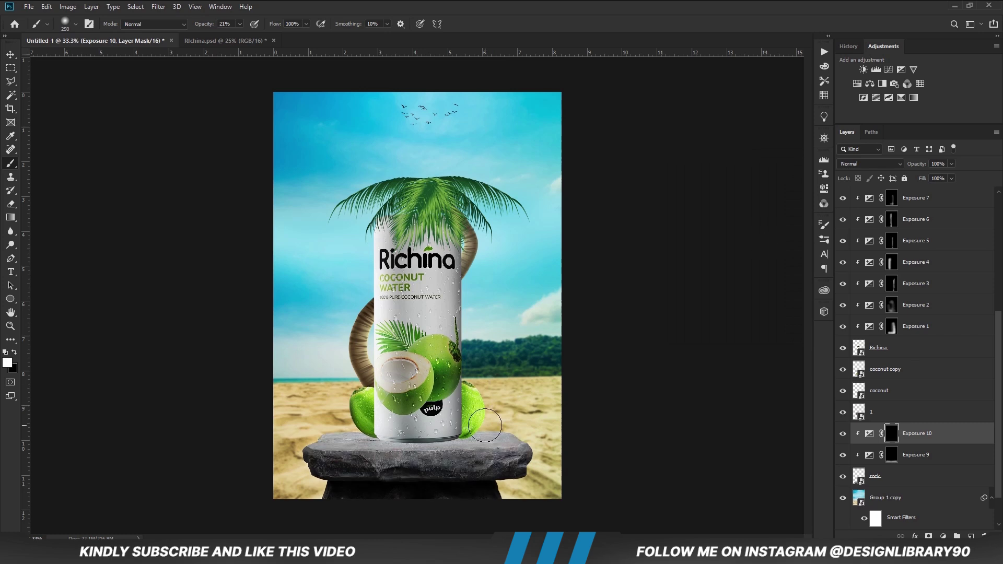
Step: Flatten the brush tip into a wide ellipse and paint shadows along the rock's front at 18% opacity
{"action": "right_click", "coordinate": [486, 424]}
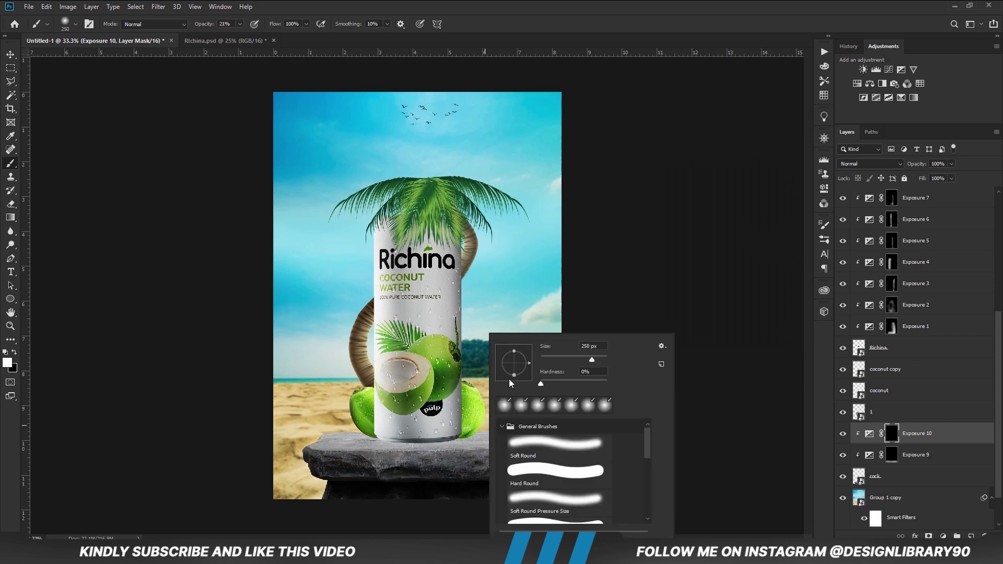
{"action": "left_click", "coordinate": [385, 3]}
{"action": "key", "text": "bracketright"}
{"action": "key", "text": "bracketright"}
{"action": "key", "text": "bracketright"}
{"action": "key", "text": "bracketright"}
{"action": "key", "text": "bracketright"}
{"action": "key", "text": "bracketright"}
{"action": "key", "text": "bracketright"}
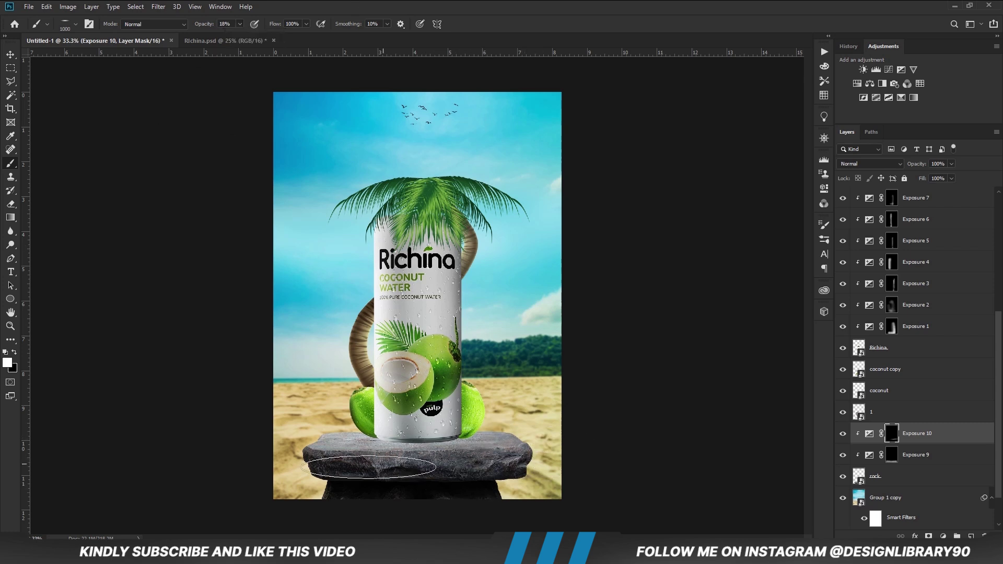
{"action": "key", "text": "bracketleft"}
{"action": "key", "text": "bracketleft"}
{"action": "key", "text": "bracketleft"}
{"action": "key", "text": "bracketleft"}
{"action": "key", "text": "bracketleft"}
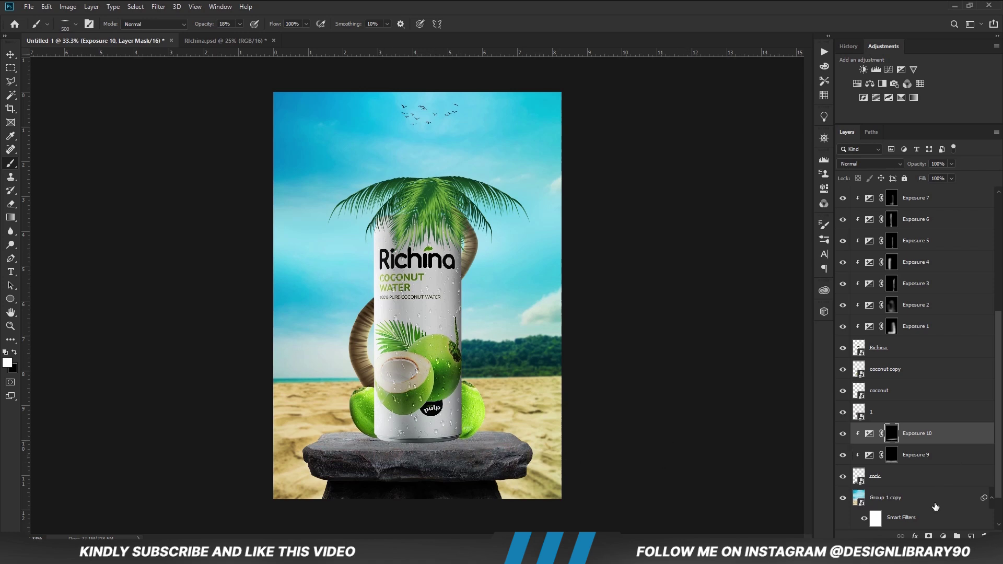
Step: Add a clipped Exposure adjustment that brightens the rock and invert its mask
{"action": "left_click", "coordinate": [943, 536]}
{"action": "left_click", "coordinate": [941, 415]}
{"action": "left_click", "coordinate": [734, 333]}
{"action": "left_click_drag", "start_coordinate": [735, 215], "coordinate": [750, 214]}
{"action": "left_click", "coordinate": [776, 186]}
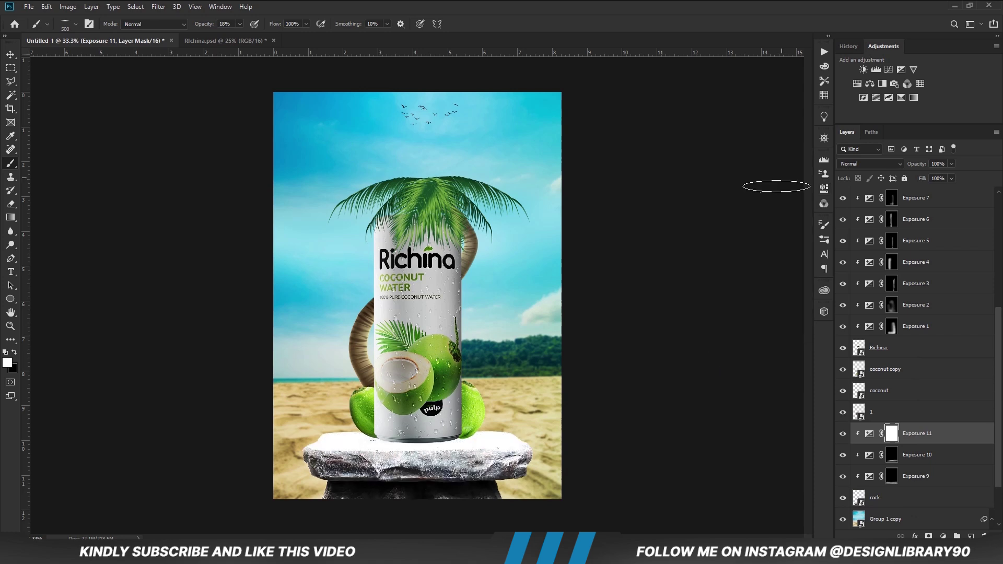
{"action": "key", "text": "ctrl+i"}
Step: Paint highlights on the rock slab with the flattened brush enlarged to 800 px at 18% opacity
{"action": "key", "text": "bracketright"}
{"action": "key", "text": "bracketright"}
{"action": "key", "text": "bracketright"}
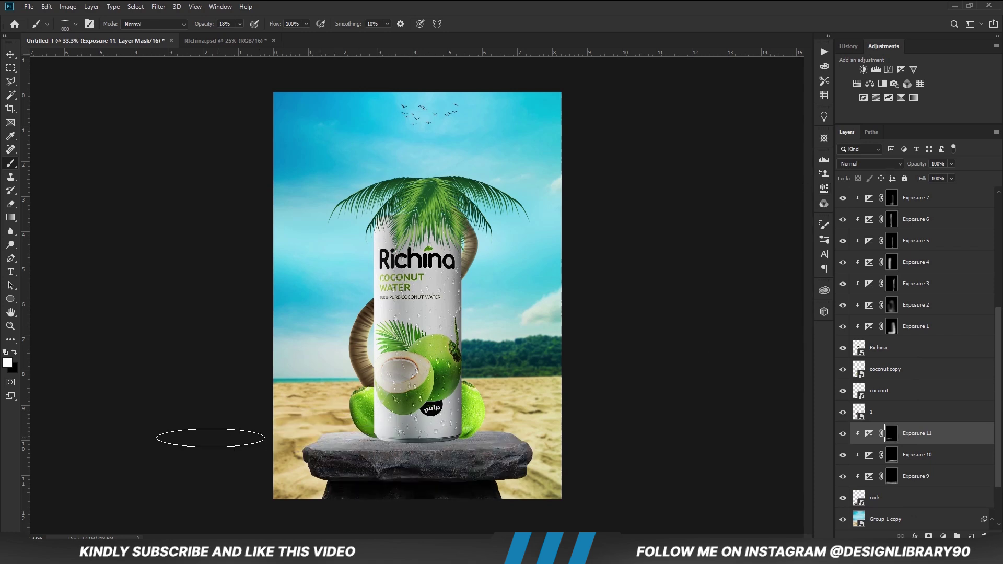
Step: Add another clipped Exposure adjustment that strongly darkens the rock and invert its mask
{"action": "left_click", "coordinate": [943, 535]}
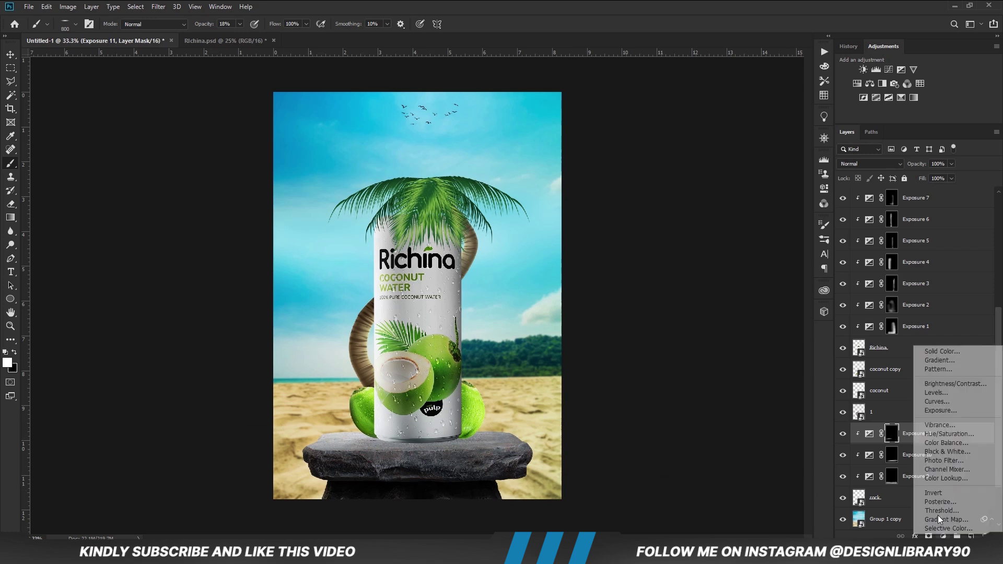
{"action": "left_click", "coordinate": [932, 411]}
{"action": "left_click", "coordinate": [736, 334]}
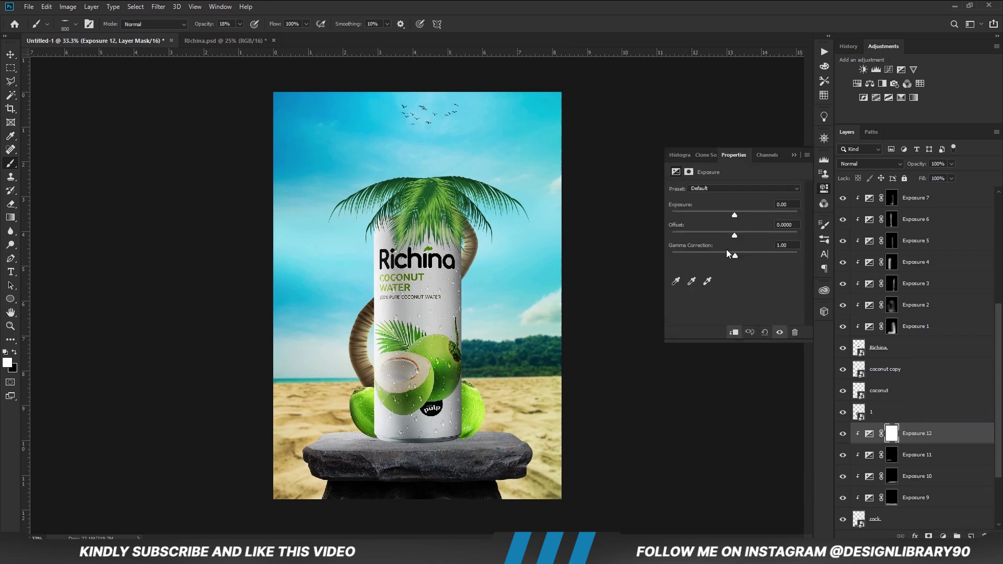
{"action": "left_click_drag", "start_coordinate": [713, 215], "coordinate": [710, 215]}
{"action": "left_click", "coordinate": [794, 155]}
{"action": "key", "text": "ctrl+i"}
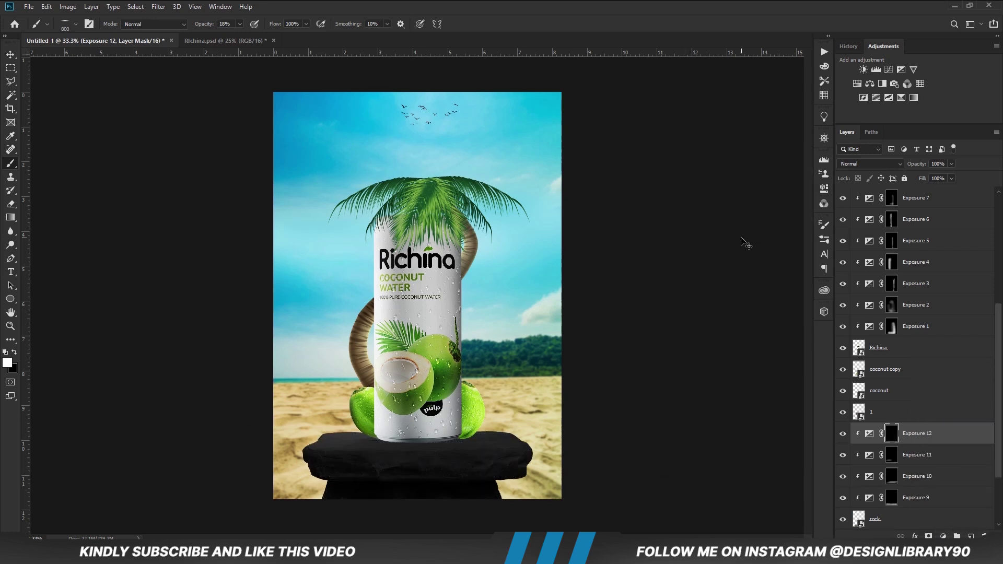
Step: Paint a contact shadow on the rock beneath the can with a smaller flattened brush
{"action": "key", "text": "bracketleft"}
{"action": "key", "text": "bracketleft"}
{"action": "key", "text": "bracketleft"}
{"action": "left_click_drag", "start_coordinate": [400, 445], "coordinate": [490, 442]}
{"action": "left_click_drag", "start_coordinate": [377, 448], "coordinate": [493, 448]}
{"action": "key", "text": "v"}
{"action": "left_click", "coordinate": [616, 413]}
Step: Add a darkening Exposure adjustment clipped to the lower trunk on layer 1 and invert its mask
{"action": "left_click", "coordinate": [359, 364]}
{"action": "left_click", "coordinate": [943, 536]}
{"action": "left_click", "coordinate": [945, 416]}
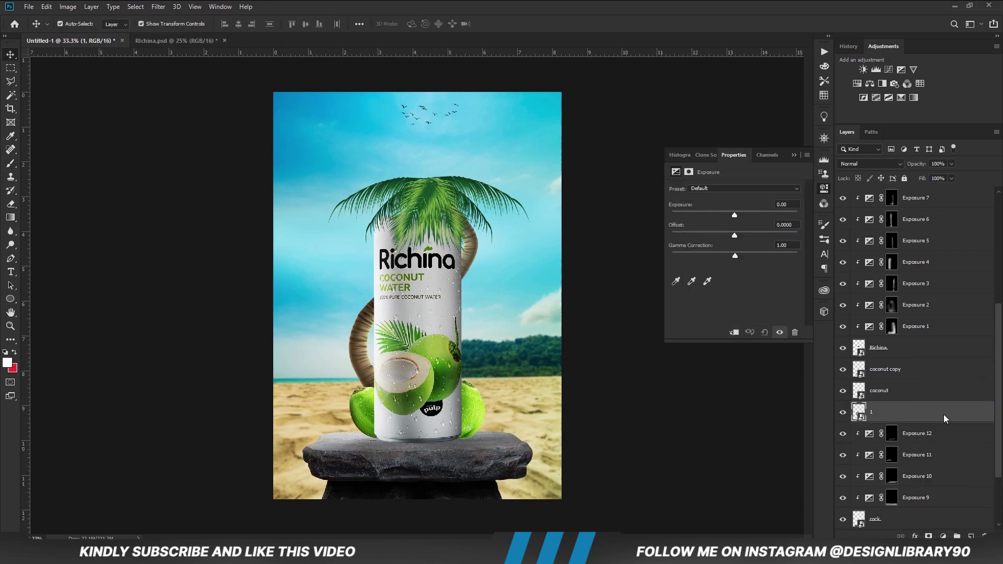
{"action": "left_click", "coordinate": [734, 333]}
{"action": "left_click_drag", "start_coordinate": [735, 215], "coordinate": [711, 216]}
{"action": "left_click", "coordinate": [794, 155]}
{"action": "key", "text": "ctrl+i"}
Step: Paint a shadow down the lower trunk beside the can with a soft 200 px brush at 30% opacity
{"action": "key", "text": "b"}
{"action": "right_click", "coordinate": [427, 318]}
{"action": "left_click", "coordinate": [240, 24]}
{"action": "left_click", "coordinate": [246, 37]}
{"action": "mouse_move", "coordinate": [377, 327]}
{"action": "left_mouse_down"}
{"action": "mouse_move", "coordinate": [371, 392]}
{"action": "mouse_move", "coordinate": [389, 313]}
{"action": "mouse_move", "coordinate": [379, 350]}
{"action": "mouse_move", "coordinate": [387, 399]}
{"action": "mouse_move", "coordinate": [379, 390]}
{"action": "left_mouse_up"}
Step: Add a brightening Exposure adjustment clipped to the lower trunk and invert its mask
{"action": "left_click", "coordinate": [943, 536]}
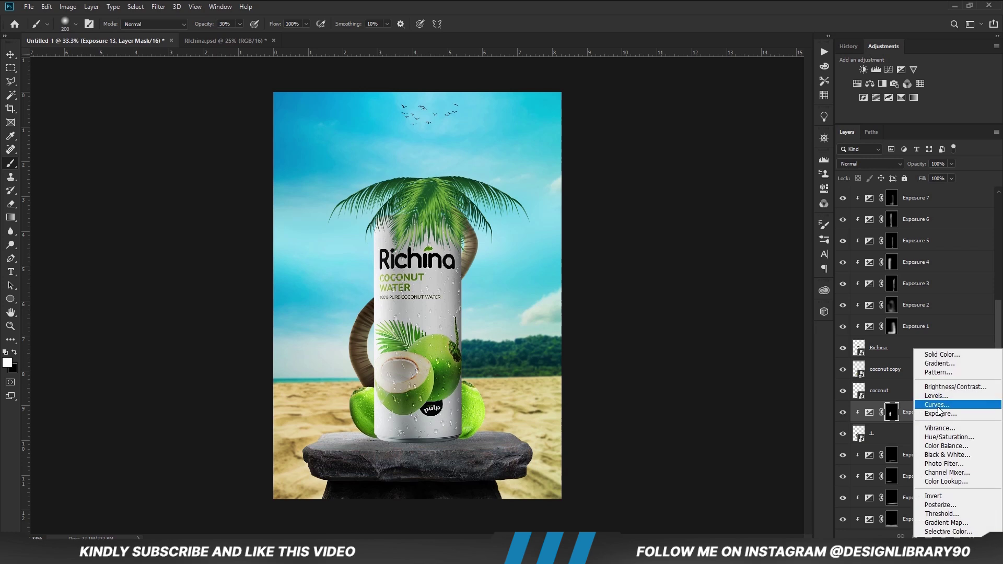
{"action": "left_click", "coordinate": [939, 413]}
{"action": "left_click", "coordinate": [734, 332]}
{"action": "left_click_drag", "start_coordinate": [735, 218], "coordinate": [747, 218]}
{"action": "left_click", "coordinate": [792, 155]}
{"action": "key", "text": "ctrl+i"}
Step: Paint a highlight along the lower trunk's outer edge, refine its mask near the can and compare the effect
{"action": "mouse_move", "coordinate": [352, 308]}
{"action": "left_mouse_down"}
{"action": "mouse_move", "coordinate": [360, 387]}
{"action": "mouse_move", "coordinate": [360, 292]}
{"action": "mouse_move", "coordinate": [345, 355]}
{"action": "left_mouse_up"}
{"action": "key", "text": "x"}
{"action": "left_click_drag", "start_coordinate": [239, 24], "coordinate": [258, 41]}
{"action": "left_click_drag", "start_coordinate": [384, 317], "coordinate": [364, 349]}
{"action": "left_click", "coordinate": [842, 413]}
{"action": "left_click", "coordinate": [843, 412]}
{"action": "key", "text": "v"}
{"action": "left_click", "coordinate": [620, 343]}
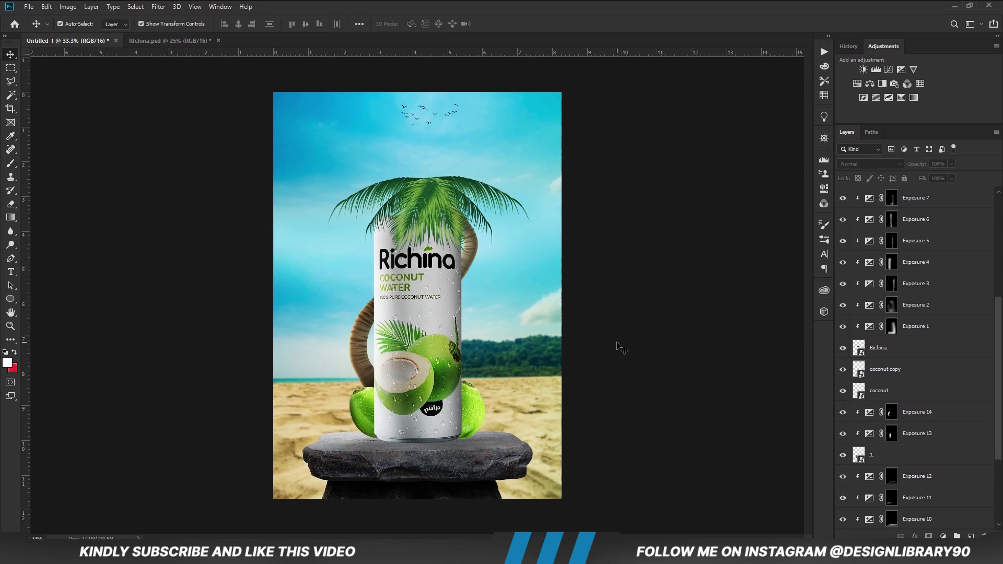
Step: Move the coconut leaf and coconut leaf copy layers together slightly higher above the can
{"action": "left_click", "coordinate": [431, 198]}
{"action": "left_click", "coordinate": [912, 222], "text": "shift"}
{"action": "key", "text": "ctrl+t"}
{"action": "left_click_drag", "start_coordinate": [452, 213], "coordinate": [449, 205]}
{"action": "key", "text": "Return"}
Step: Nudge the upper trunk on layer 2 upward toward the raised leaves
{"action": "left_click", "coordinate": [468, 260]}
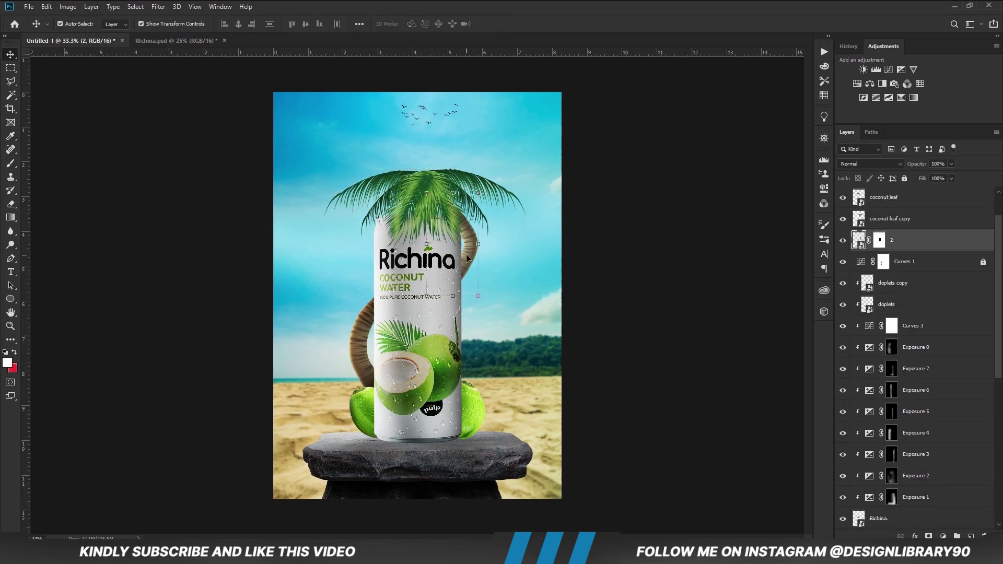
{"action": "key", "text": "shift+Up"}
{"action": "key", "text": "shift+Up"}
{"action": "key", "text": "shift+Up"}
{"action": "key", "text": "shift+Up"}
{"action": "left_click", "coordinate": [666, 296]}
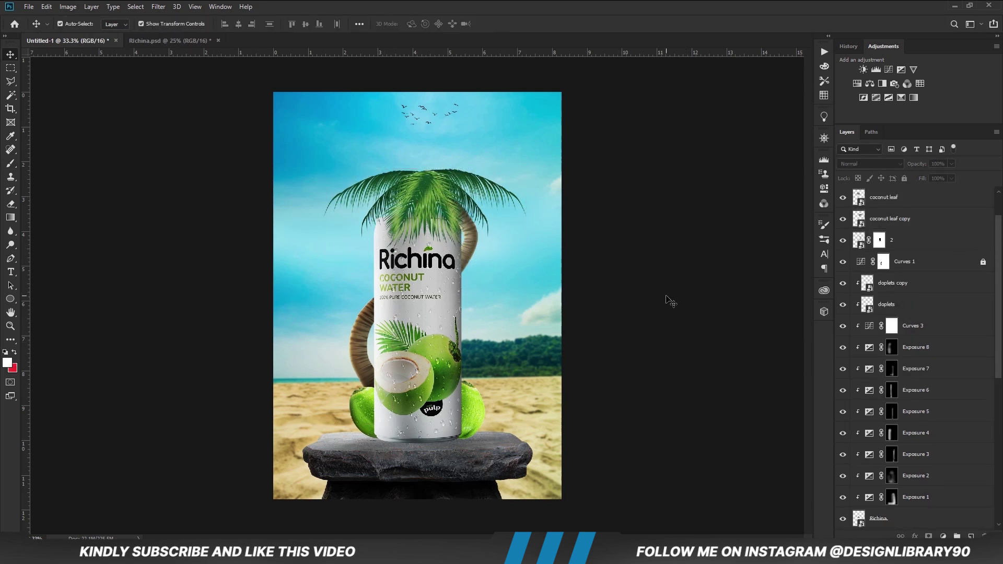
Step: Add a darkening Exposure adjustment clipped to the upper trunk on layer 2 and invert its mask
{"action": "left_click", "coordinate": [472, 248]}
{"action": "left_click", "coordinate": [942, 536]}
{"action": "left_click", "coordinate": [952, 408]}
{"action": "key", "text": "ctrl+alt+g"}
{"action": "left_click_drag", "start_coordinate": [735, 213], "coordinate": [702, 214]}
{"action": "left_click", "coordinate": [798, 155]}
{"action": "key", "text": "ctrl+i"}
Step: Paint a shadow on the upper trunk where it meets the can's edge
{"action": "key", "text": "b"}
{"action": "key", "text": "x"}
{"action": "left_click_drag", "start_coordinate": [458, 246], "coordinate": [457, 269]}
Step: Add a second Exposure adjustment clipped to the upper trunk, invert its mask and brush the effect in at 52% opacity
{"action": "left_click", "coordinate": [942, 537]}
{"action": "left_click", "coordinate": [930, 406]}
{"action": "key", "text": "ctrl+alt+g"}
{"action": "key", "text": "ctrl+i"}
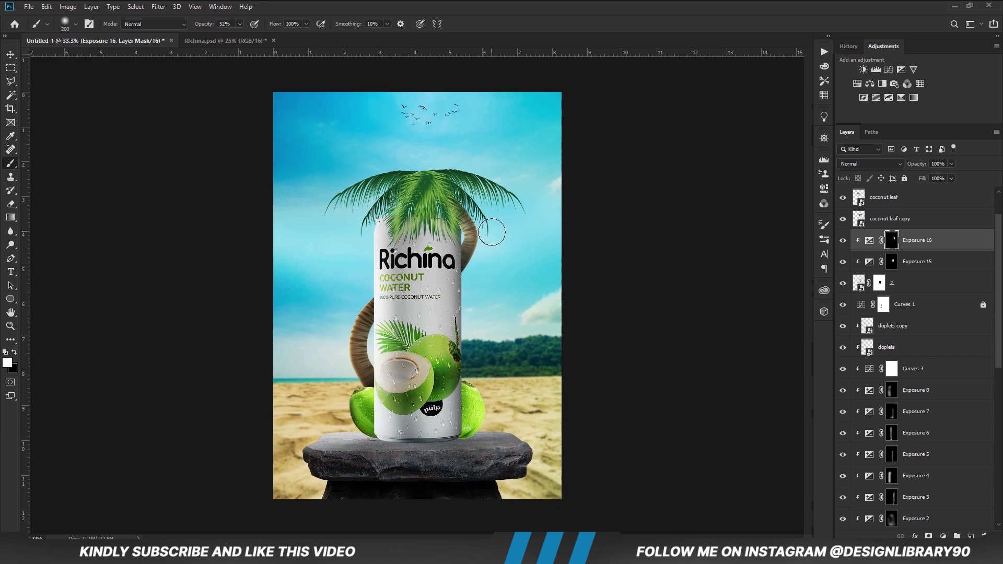
{"action": "key", "text": "v"}
{"action": "left_click", "coordinate": [643, 312]}
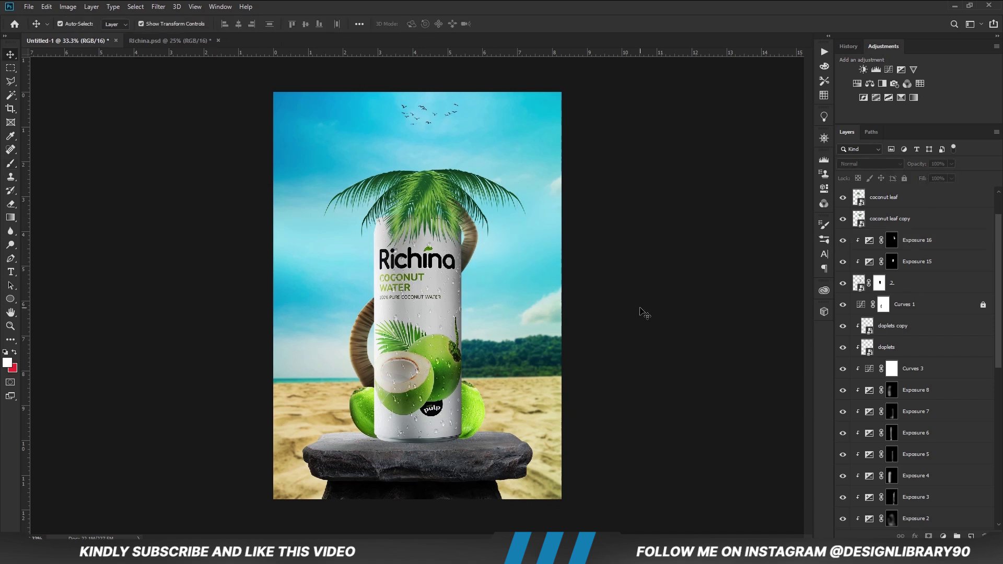
Step: Add a strongly darkening Exposure adjustment clipped to the coconut layer and invert its mask
{"action": "left_click", "coordinate": [475, 410]}
{"action": "left_click", "coordinate": [581, 448]}
{"action": "left_click", "coordinate": [888, 519]}
{"action": "left_click", "coordinate": [943, 537]}
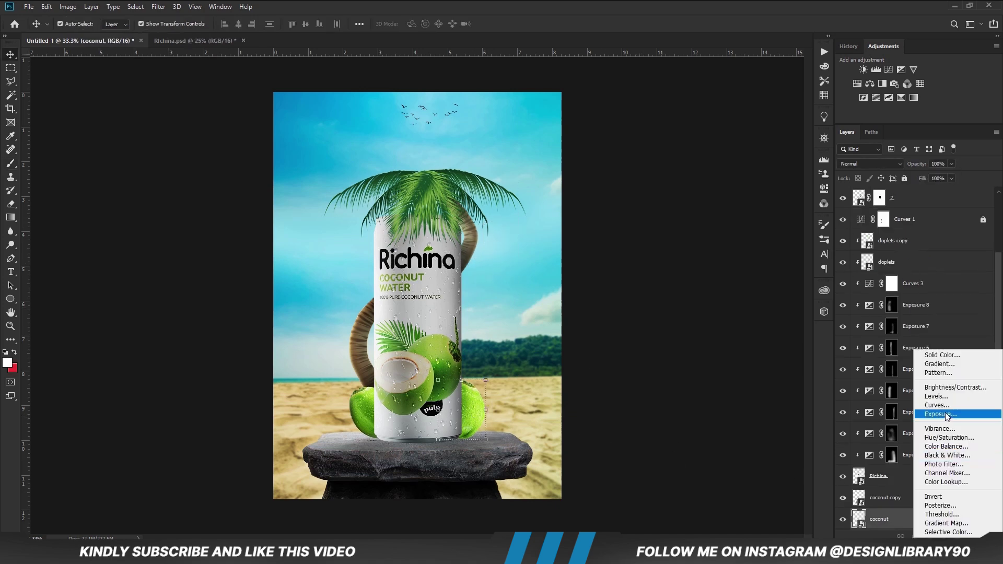
{"action": "left_click", "coordinate": [930, 406]}
{"action": "key", "text": "ctrl+alt+g"}
{"action": "left_click_drag", "start_coordinate": [734, 215], "coordinate": [693, 214]}
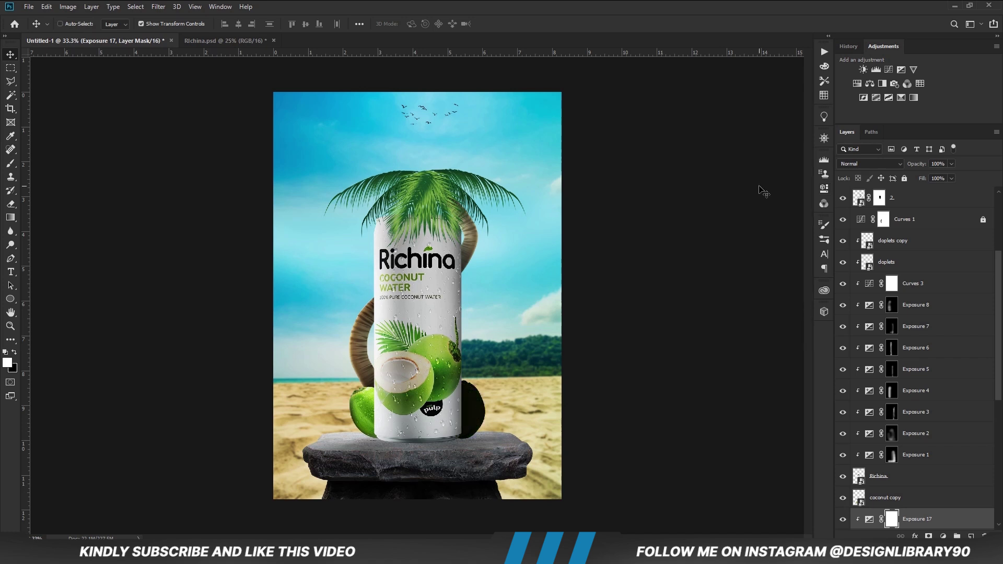
{"action": "key", "text": "ctrl+i"}
Step: Paint shading on the coconut beside the can, lowering the brush opacity to 26% for the softer strokes
{"action": "key", "text": "b"}
{"action": "mouse_move", "coordinate": [453, 397]}
{"action": "left_mouse_down"}
{"action": "mouse_move", "coordinate": [454, 420]}
{"action": "mouse_move", "coordinate": [462, 399]}
{"action": "mouse_move", "coordinate": [478, 415]}
{"action": "left_mouse_up"}
{"action": "key", "text": "x"}
{"action": "left_click", "coordinate": [240, 24]}
{"action": "left_click_drag", "start_coordinate": [240, 36], "coordinate": [222, 36]}
{"action": "left_click", "coordinate": [298, 4]}
{"action": "left_click_drag", "start_coordinate": [462, 389], "coordinate": [463, 429]}
Step: Add a second darkening Exposure adjustment clipped to the coconut layer and invert its mask
{"action": "left_click", "coordinate": [943, 537]}
{"action": "left_click", "coordinate": [930, 407]}
{"action": "key", "text": "ctrl+alt+g"}
{"action": "left_click_drag", "start_coordinate": [735, 215], "coordinate": [705, 216]}
{"action": "left_click", "coordinate": [824, 189]}
{"action": "key", "text": "ctrl+i"}
Step: Paint a shadow on the coconut's lower part, compare the effect and set the adjustment's opacity to 72%
{"action": "key", "text": "x"}
{"action": "mouse_move", "coordinate": [468, 444]}
{"action": "left_mouse_down"}
{"action": "mouse_move", "coordinate": [466, 452]}
{"action": "mouse_move", "coordinate": [470, 423]}
{"action": "left_mouse_up"}
{"action": "left_click", "coordinate": [842, 520]}
{"action": "left_click", "coordinate": [842, 520]}
{"action": "left_click", "coordinate": [952, 164]}
{"action": "left_click_drag", "start_coordinate": [950, 175], "coordinate": [938, 176]}
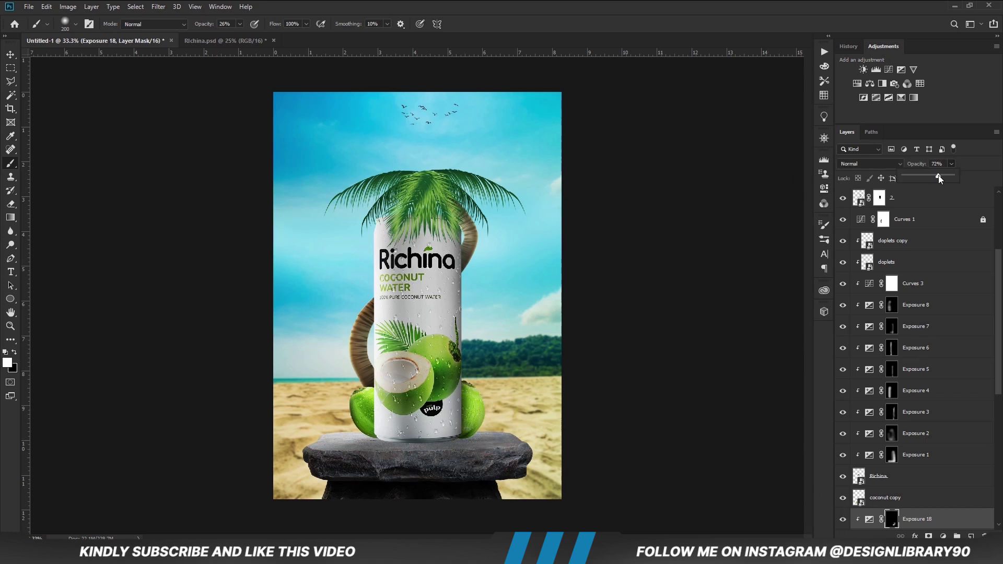
Step: Add an Exposure adjustment at -3.89 clipped to the coconut copy layer and invert its mask
{"action": "key", "text": "v"}
{"action": "left_click", "coordinate": [363, 413]}
{"action": "left_click", "coordinate": [943, 536]}
{"action": "left_click", "coordinate": [951, 415]}
{"action": "key", "text": "ctrl+alt+g"}
{"action": "left_click_drag", "start_coordinate": [735, 214], "coordinate": [697, 216]}
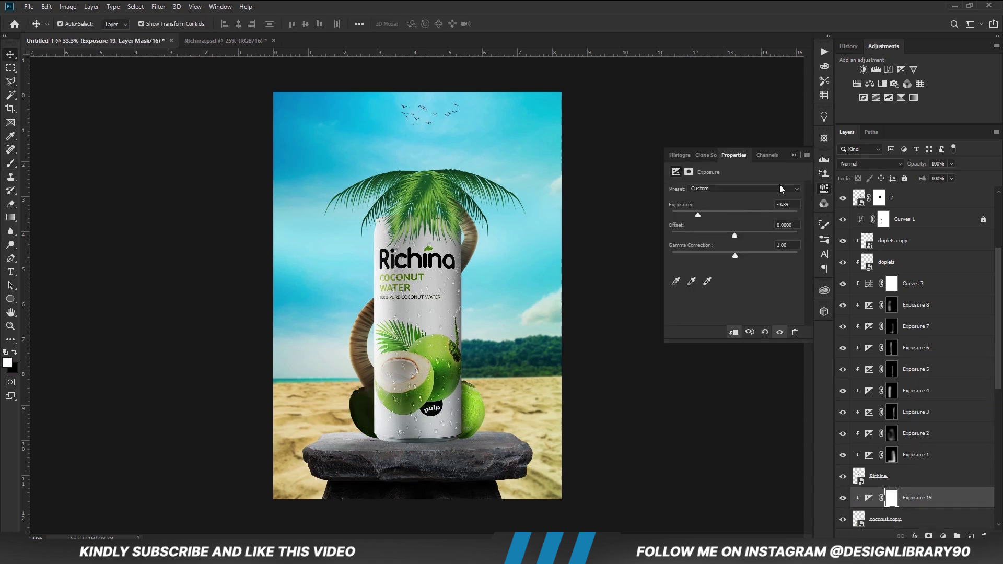
{"action": "left_click", "coordinate": [824, 189]}
{"action": "key", "text": "ctrl+i"}
Step: Paint a shadow on the coconut copy where it meets the can
{"action": "key", "text": "b"}
{"action": "left_click", "coordinate": [240, 24]}
{"action": "mouse_move", "coordinate": [378, 393]}
{"action": "left_mouse_down"}
{"action": "mouse_move", "coordinate": [384, 441]}
{"action": "mouse_move", "coordinate": [391, 380]}
{"action": "mouse_move", "coordinate": [405, 427]}
{"action": "mouse_move", "coordinate": [373, 379]}
{"action": "left_mouse_up"}
Step: Add a second Exposure adjustment clipped to the coconut copy, change its exposure and invert its mask
{"action": "left_click", "coordinate": [943, 537]}
{"action": "left_click", "coordinate": [941, 416]}
{"action": "key", "text": "ctrl+alt+g"}
{"action": "left_click_drag", "start_coordinate": [782, 205], "coordinate": [751, 204]}
{"action": "key", "text": "ctrl+i"}
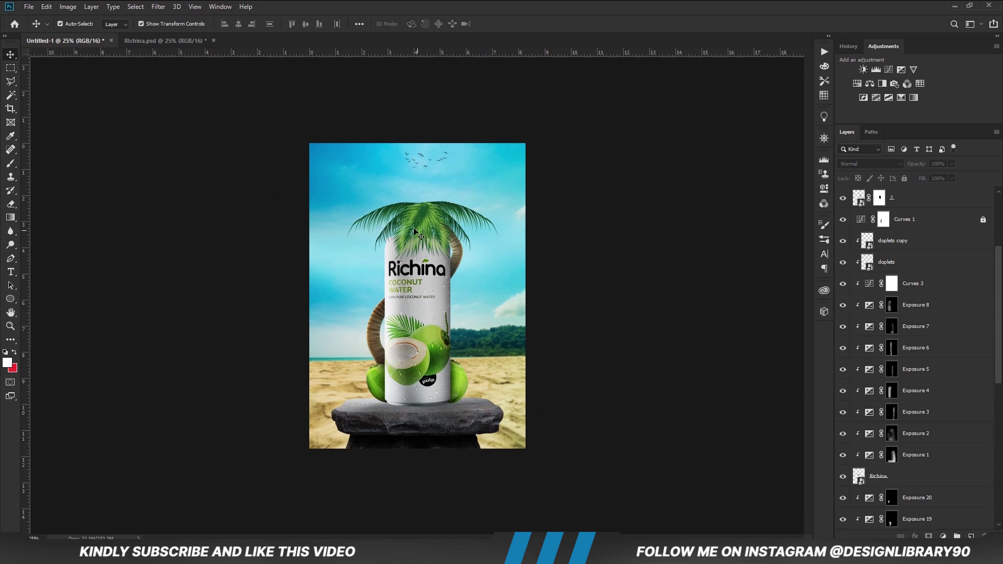
Step: Add a Multiply Drop Shadow to the coconut leaf layer at 68% opacity, 95° angle and 41 px distance
{"action": "left_click", "coordinate": [415, 232]}
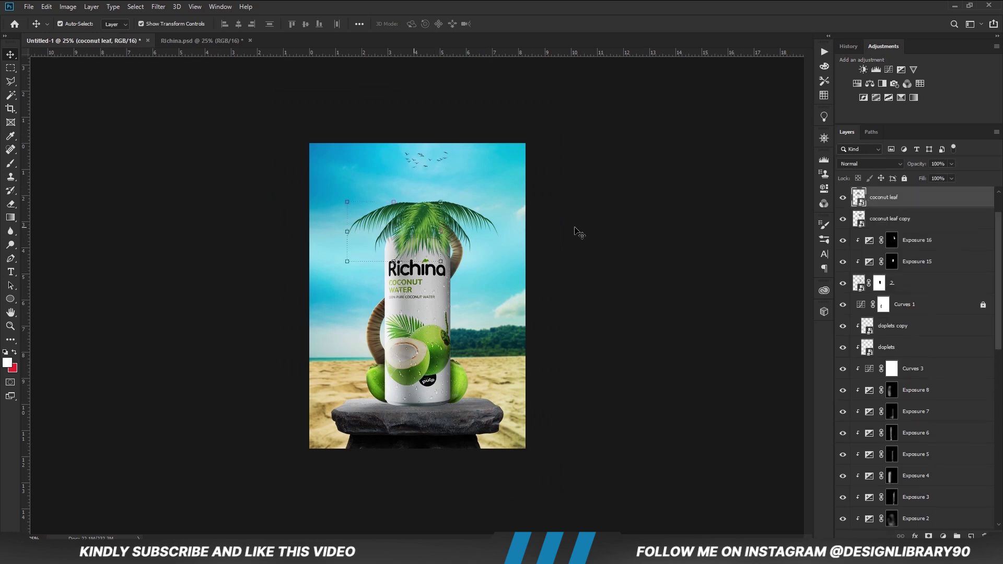
{"action": "left_click", "coordinate": [842, 199]}
{"action": "left_click", "coordinate": [915, 535]}
{"action": "left_click", "coordinate": [935, 428]}
{"action": "left_click", "coordinate": [605, 362]}
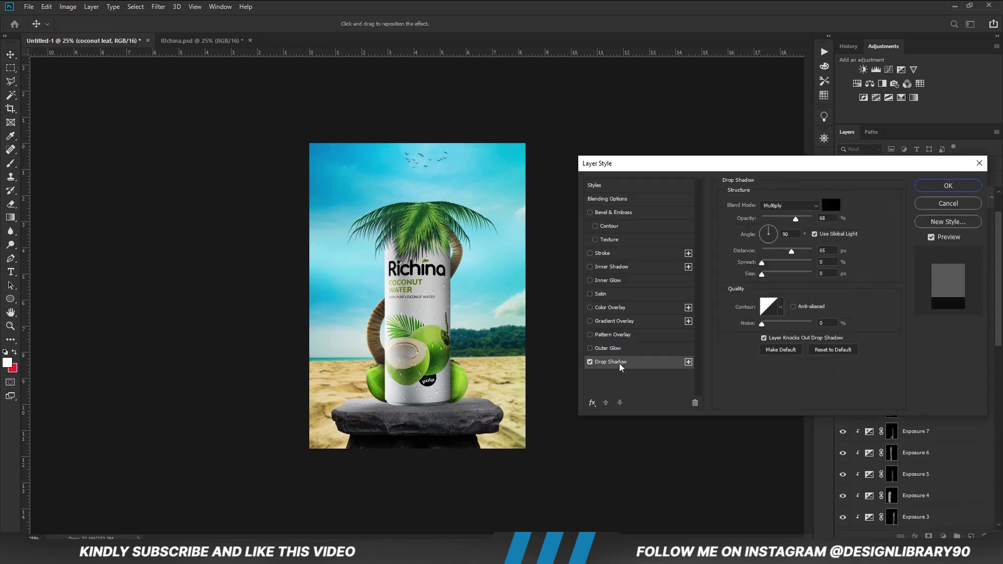
{"action": "double_click", "coordinate": [821, 217]}
{"action": "left_click_drag", "start_coordinate": [408, 260], "coordinate": [411, 258]}
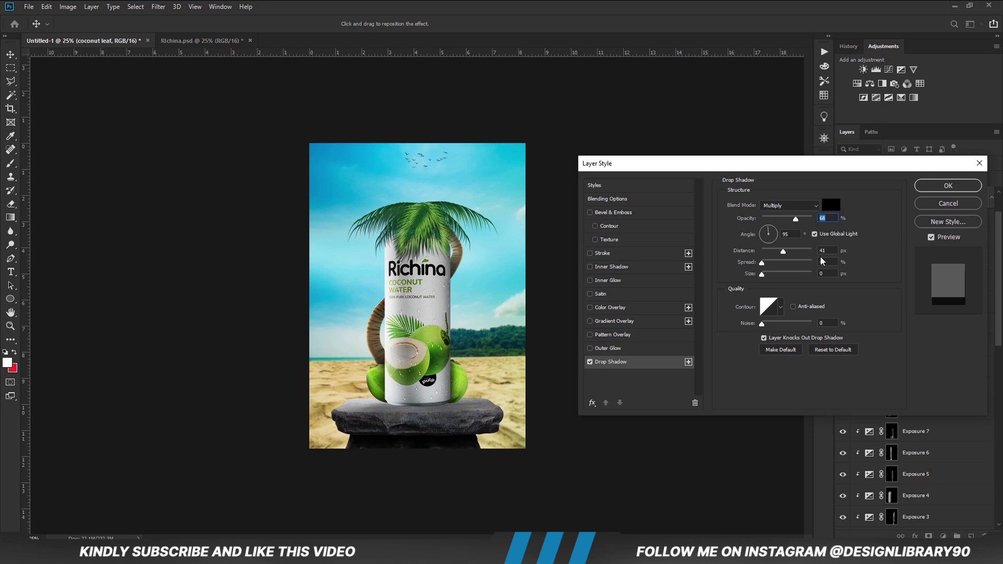
{"action": "left_click", "coordinate": [933, 188]}
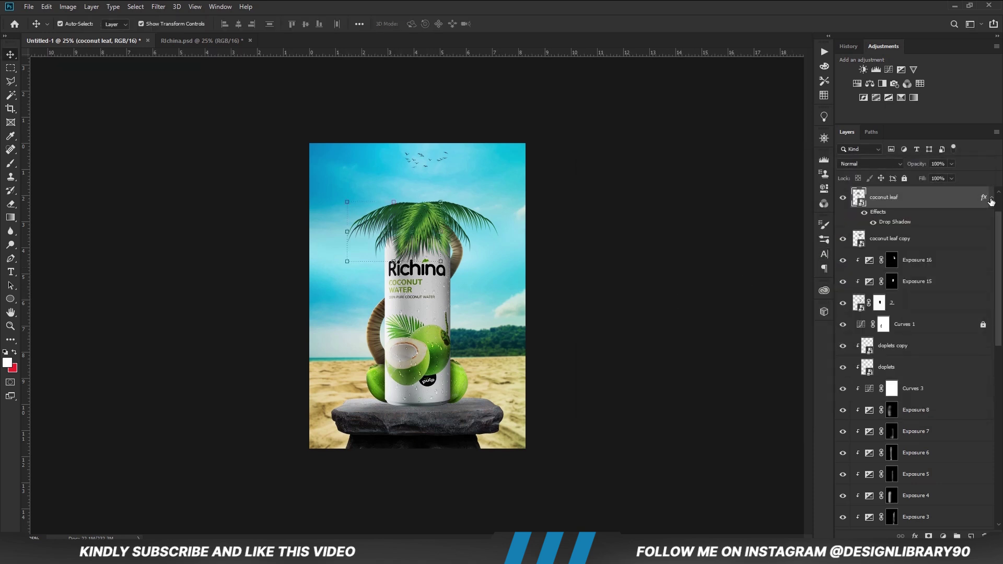
Step: Separate the coconut leaf's drop shadow into its own layer and convert it to a smart object
{"action": "left_click", "coordinate": [990, 199]}
{"action": "right_click", "coordinate": [990, 199]}
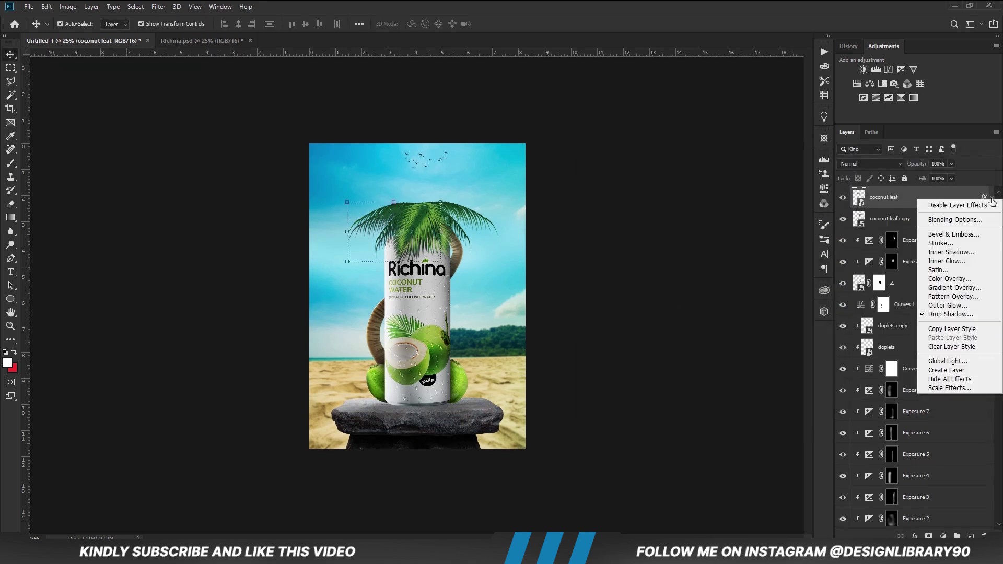
{"action": "left_click", "coordinate": [945, 371]}
{"action": "left_click", "coordinate": [450, 208]}
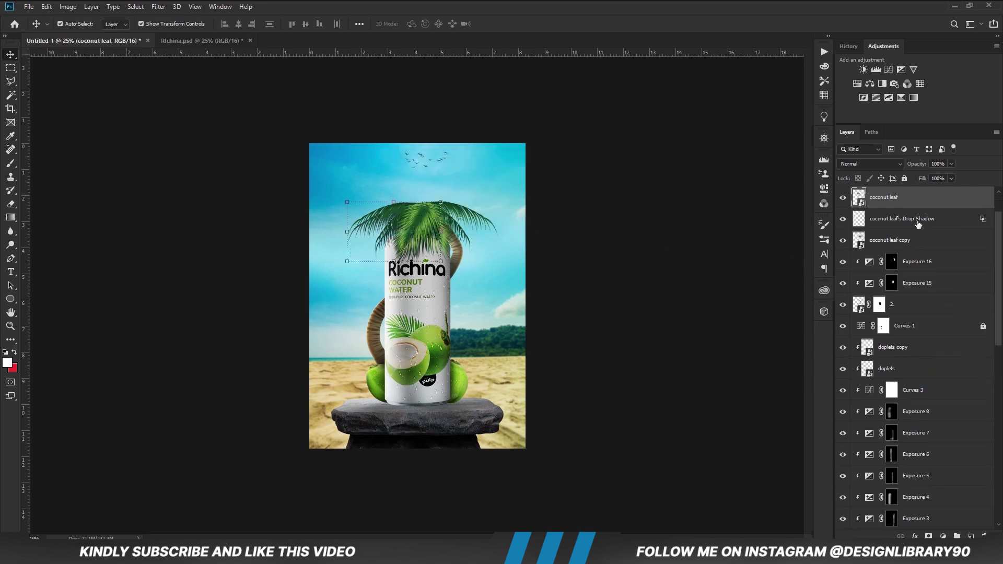
{"action": "left_click", "coordinate": [917, 220]}
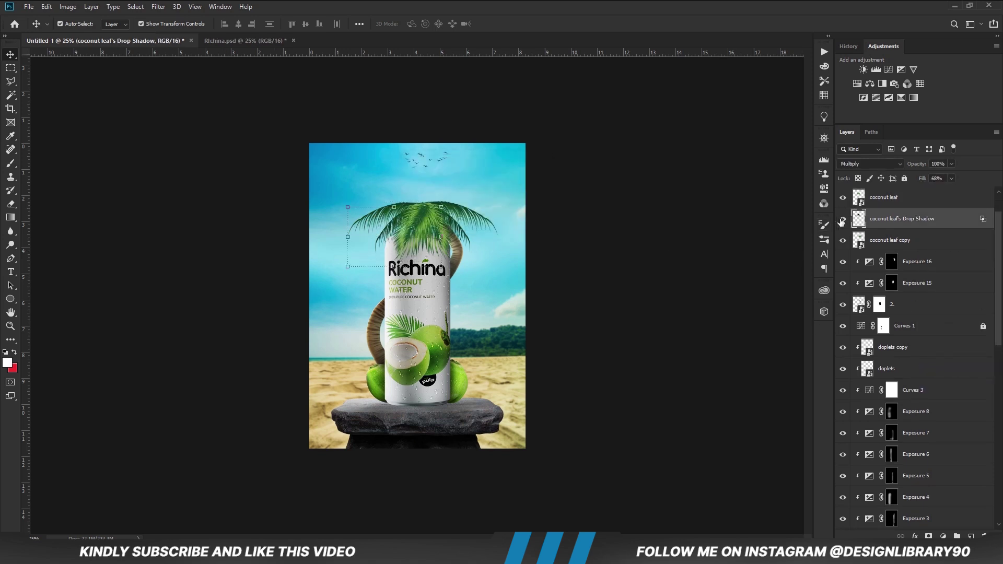
{"action": "right_click", "coordinate": [890, 220]}
{"action": "left_click", "coordinate": [857, 246]}
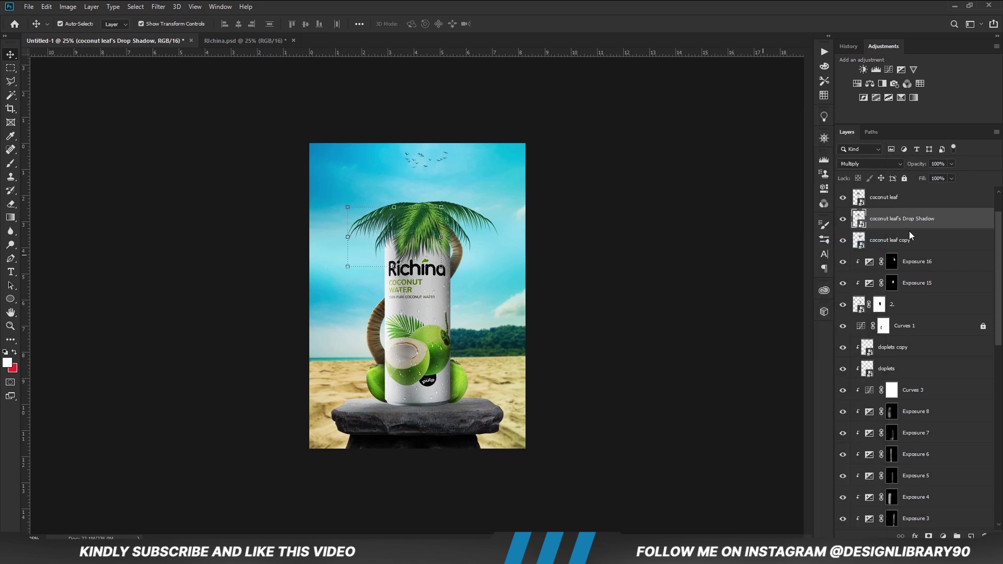
Step: Add a mask to the leaf shadow layer and brush away the shadow along the upper leaves at 99% brush opacity
{"action": "left_click", "coordinate": [928, 537]}
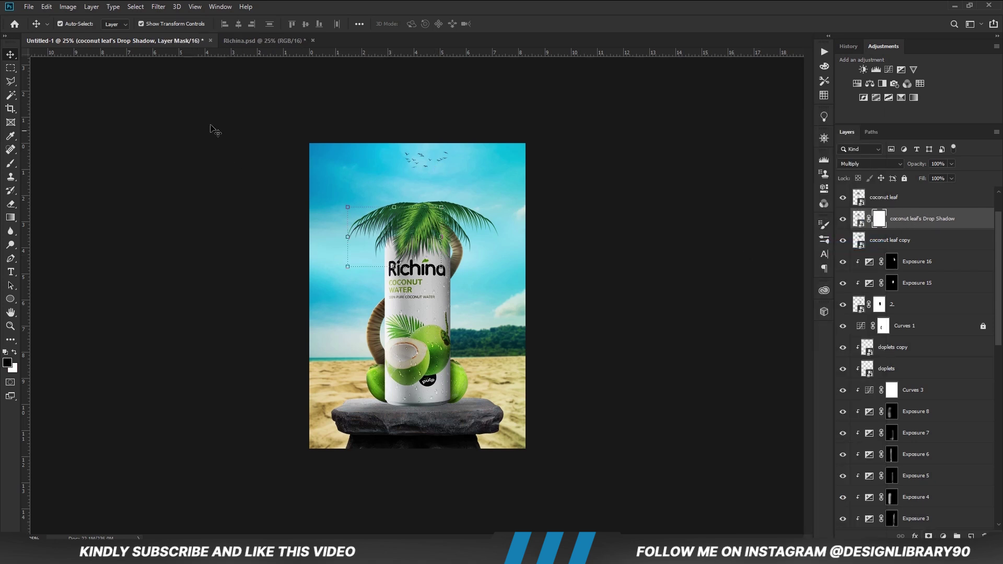
{"action": "right_click", "coordinate": [14, 165]}
{"action": "left_click", "coordinate": [73, 165]}
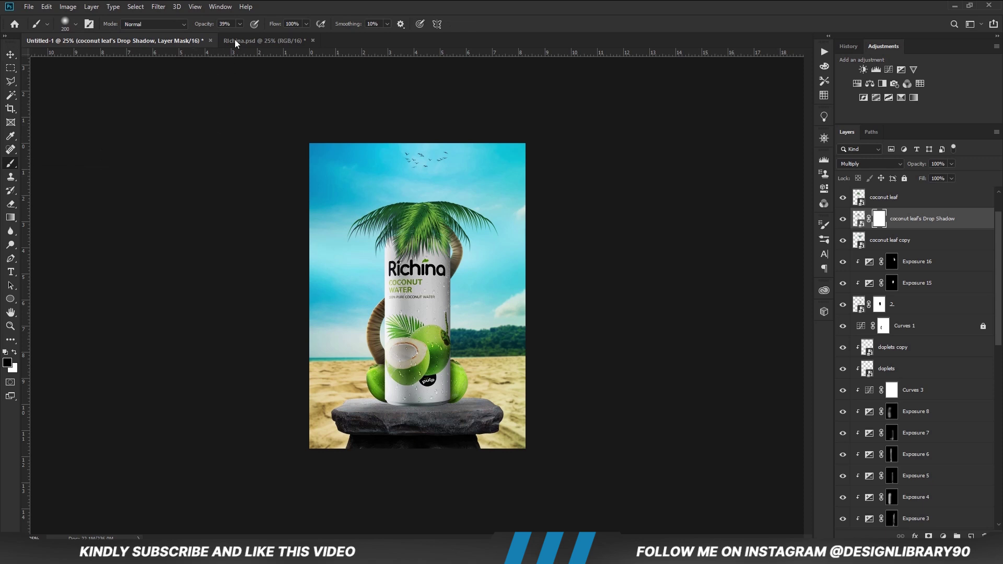
{"action": "left_click_drag", "start_coordinate": [240, 36], "coordinate": [271, 35]}
{"action": "left_click_drag", "start_coordinate": [346, 231], "coordinate": [421, 199]}
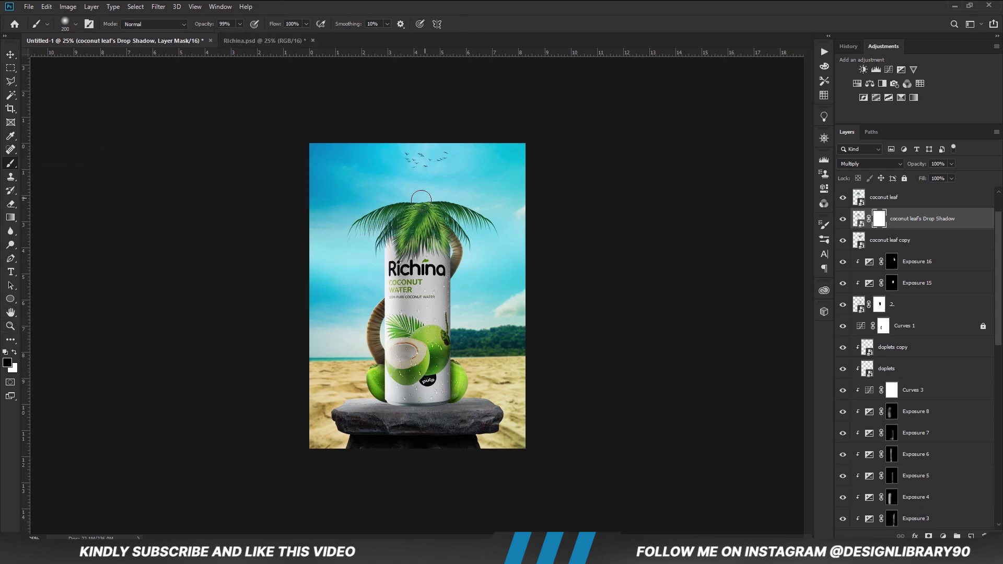
{"action": "mouse_move", "coordinate": [374, 232]}
{"action": "left_mouse_down"}
{"action": "mouse_move", "coordinate": [361, 248]}
{"action": "mouse_move", "coordinate": [455, 195]}
{"action": "left_mouse_up"}
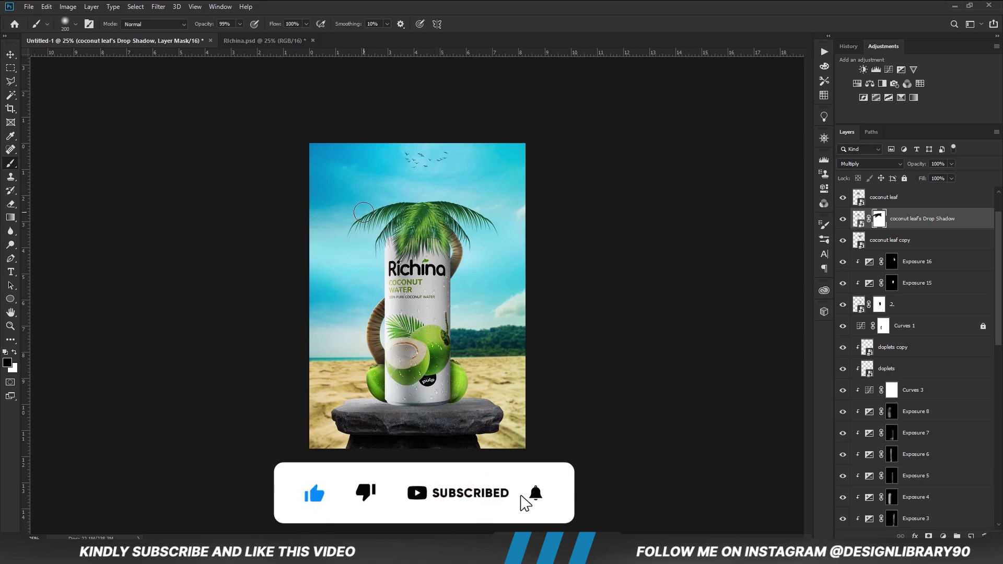
Step: Compare the image with and without the leaf shadow and touch up the shadow layer's mask
{"action": "key", "text": "v"}
{"action": "left_click", "coordinate": [843, 219]}
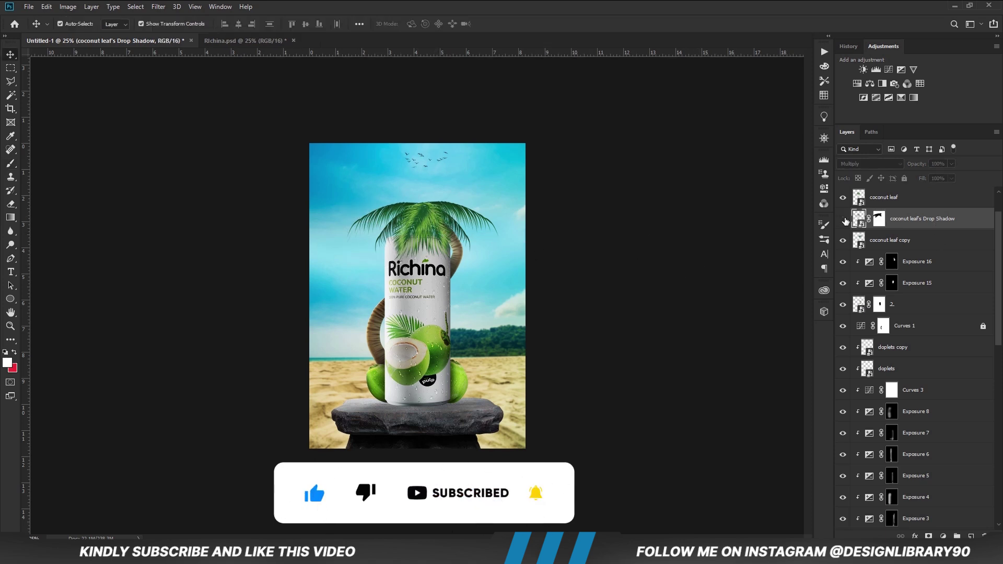
{"action": "left_click", "coordinate": [842, 219]}
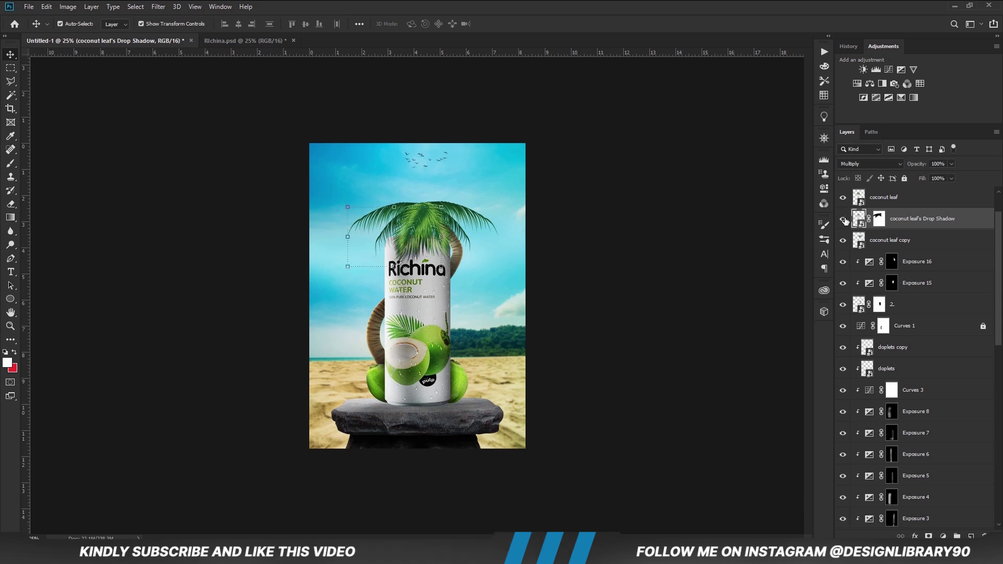
{"action": "left_click", "coordinate": [876, 222]}
{"action": "key", "text": "b"}
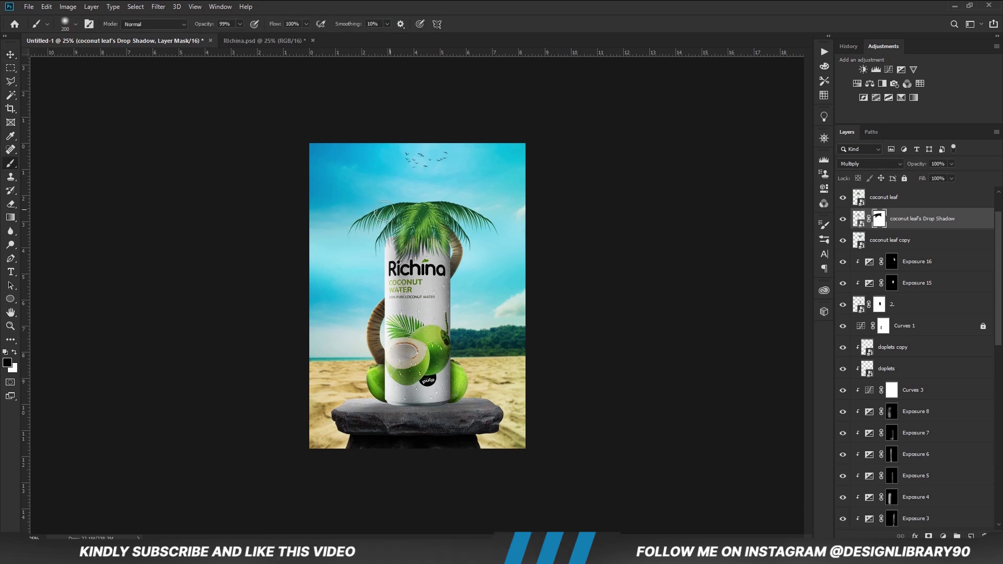
{"action": "key", "text": "v"}
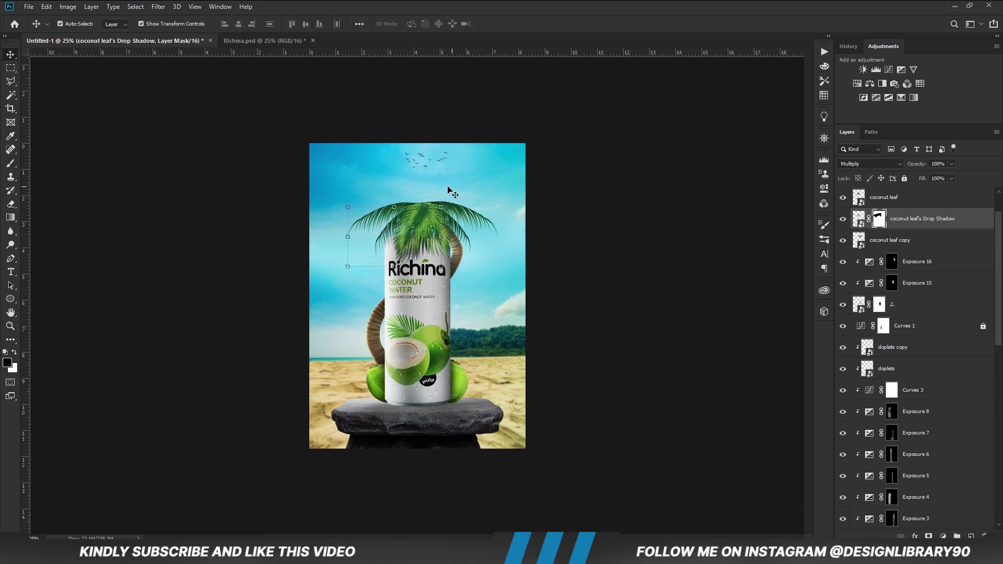
Step: Apply a 6-pixel Gaussian Blur to the coconut leaf's drop shadow layer and adjust the layer's opacity
{"action": "left_click", "coordinate": [863, 222]}
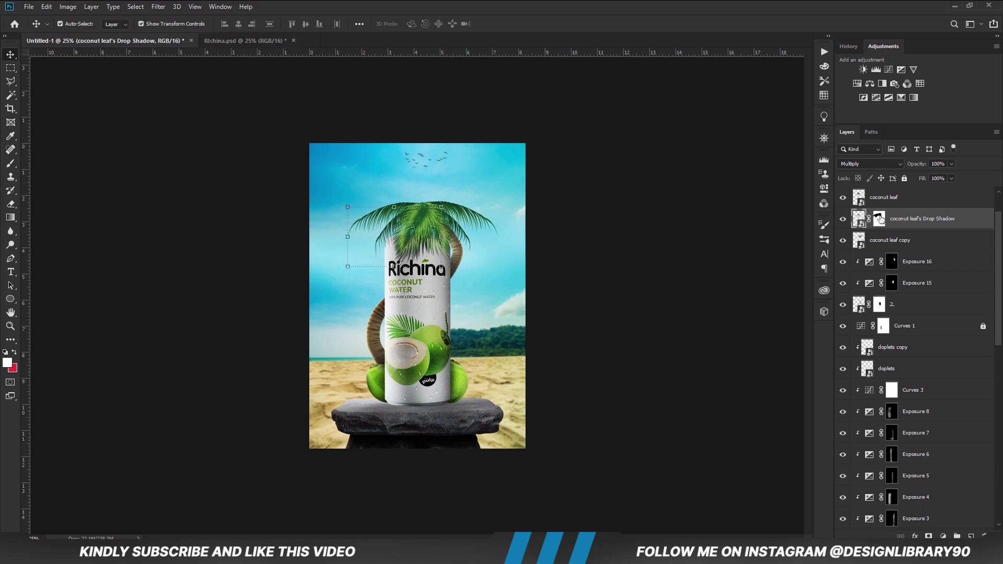
{"action": "left_click", "coordinate": [167, 6]}
{"action": "mouse_move", "coordinate": [188, 126]}
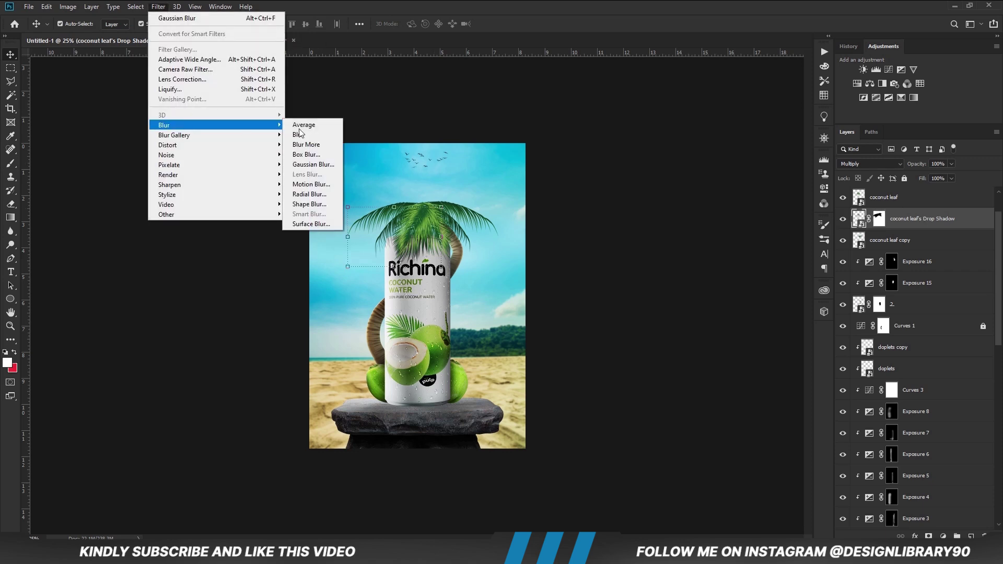
{"action": "left_click", "coordinate": [307, 166]}
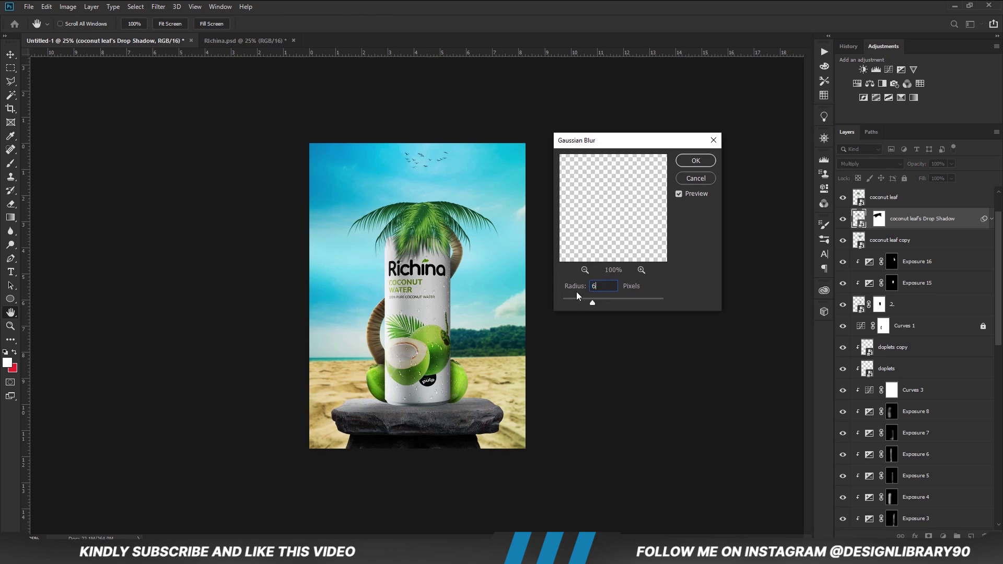
{"action": "left_click", "coordinate": [696, 161]}
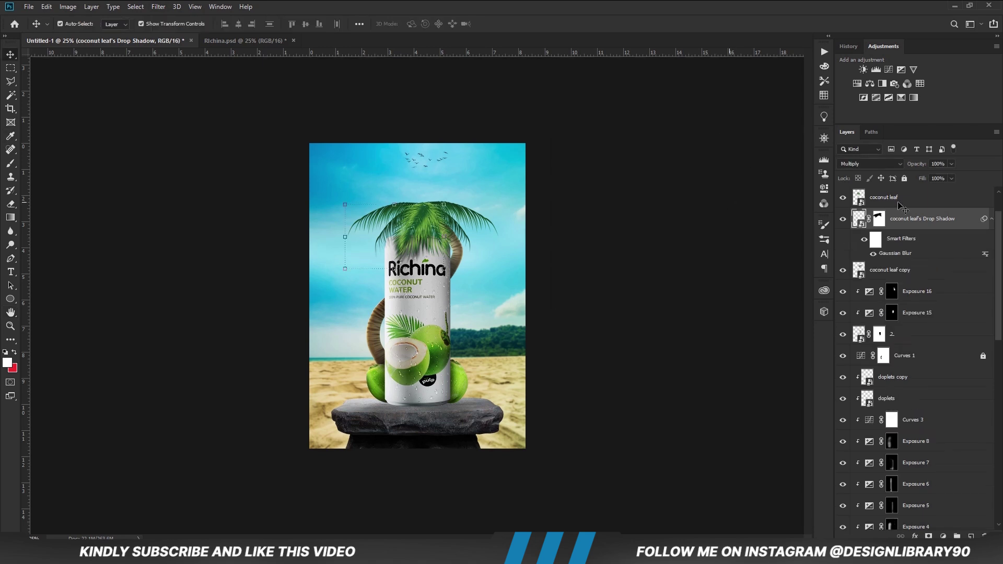
{"action": "left_click_drag", "start_coordinate": [938, 178], "coordinate": [936, 178]}
{"action": "left_click", "coordinate": [584, 287]}
Step: Add a Drop Shadow to the coconut leaf copy layer at 68% opacity, 95° angle and 41 px distance
{"action": "left_click", "coordinate": [904, 204]}
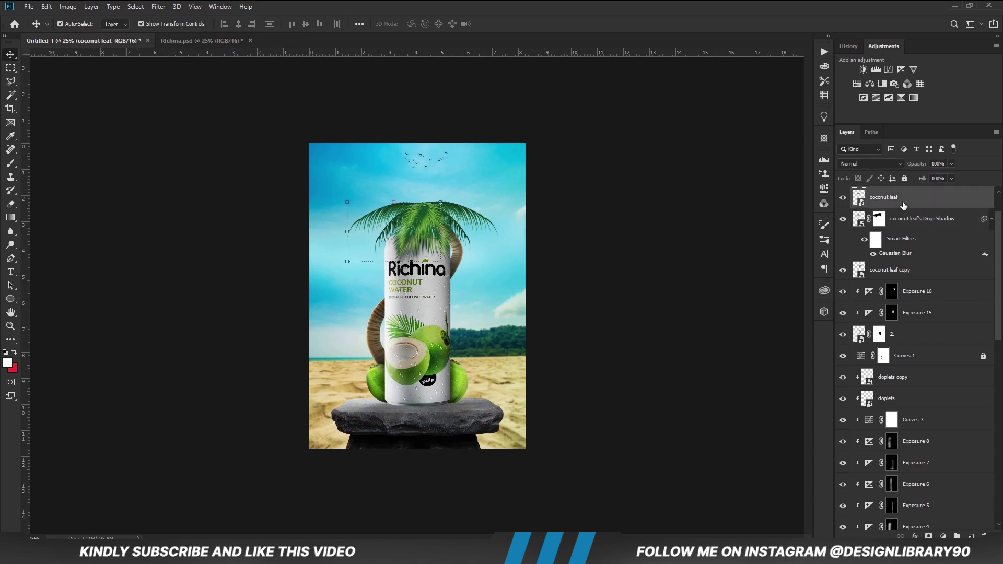
{"action": "left_click", "coordinate": [899, 271]}
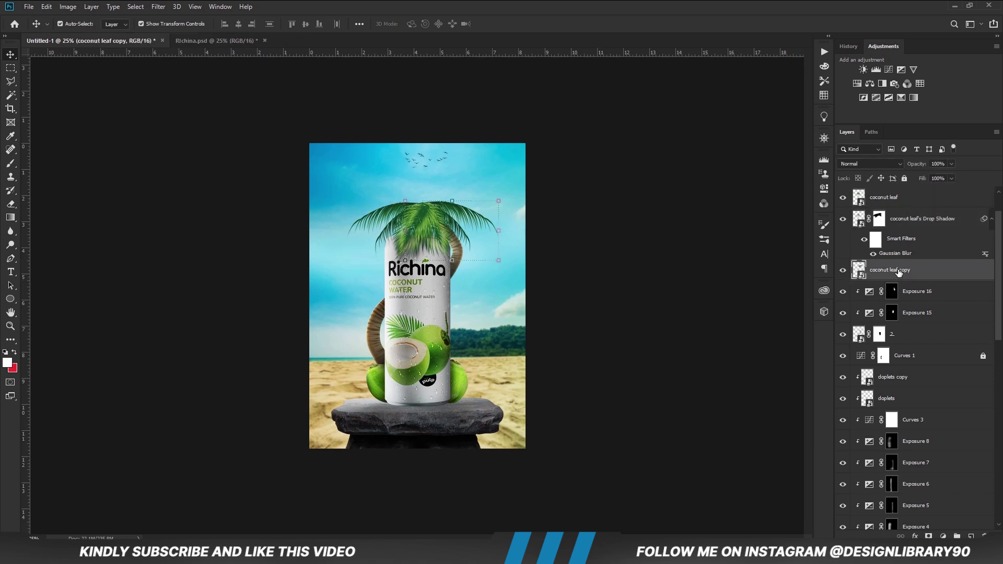
{"action": "left_click", "coordinate": [914, 536]}
{"action": "left_click", "coordinate": [935, 439]}
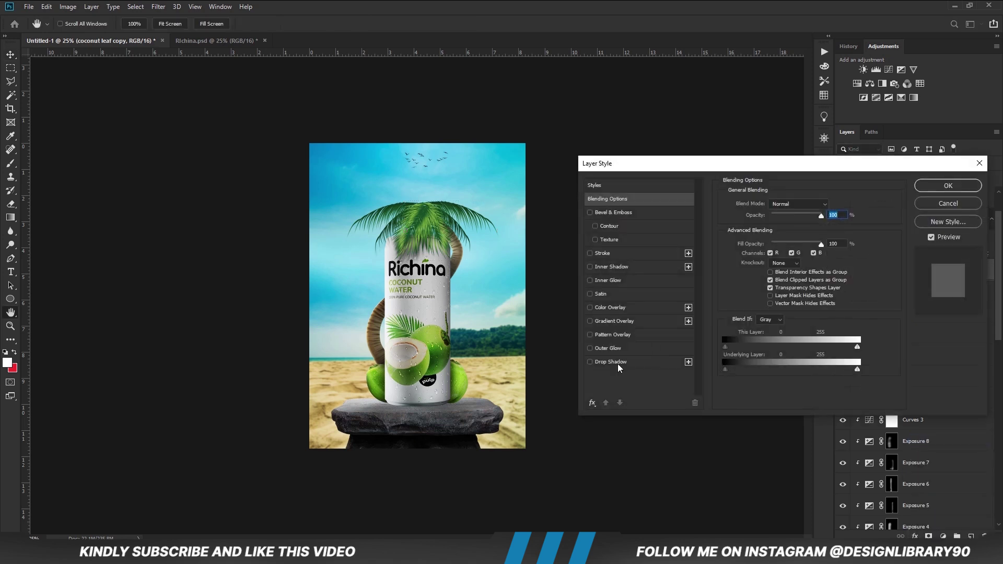
{"action": "left_click", "coordinate": [611, 362]}
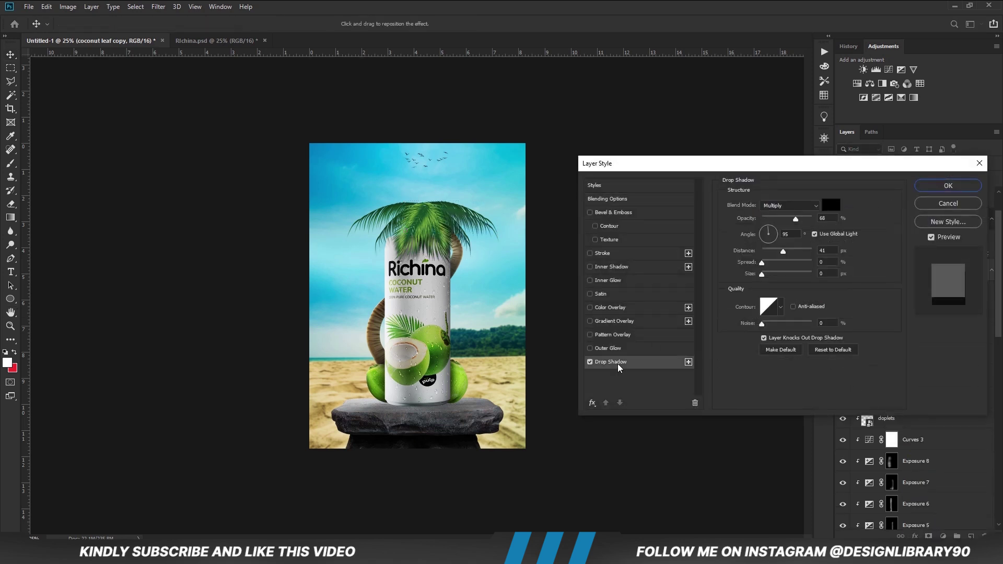
{"action": "left_click", "coordinate": [948, 186]}
Step: Separate the coconut leaf copy's drop shadow into its own layer and convert it to a smart object
{"action": "left_click", "coordinate": [992, 270]}
{"action": "right_click", "coordinate": [984, 270]}
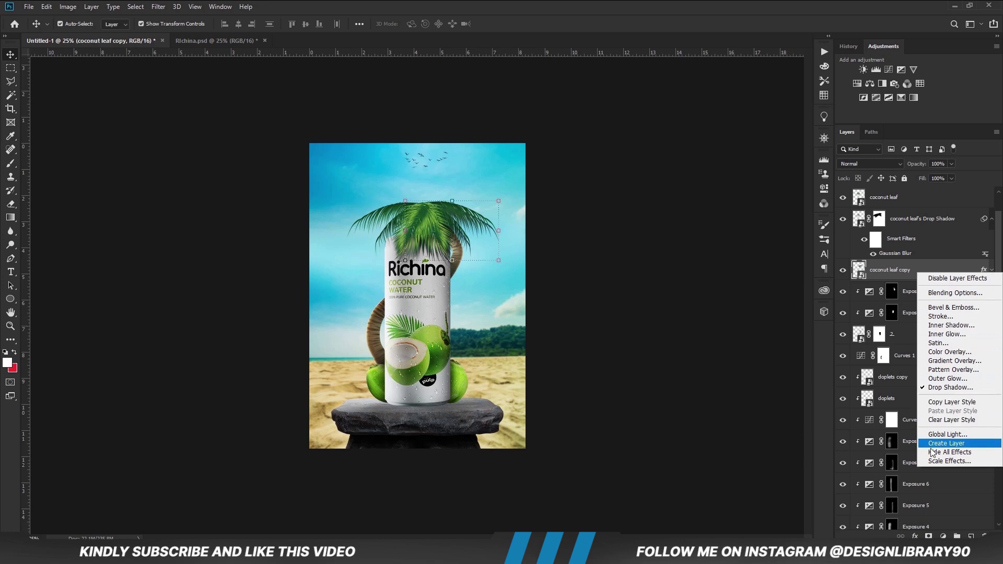
{"action": "left_click", "coordinate": [936, 443]}
{"action": "left_click", "coordinate": [455, 208]}
{"action": "left_click", "coordinate": [901, 291]}
{"action": "right_click", "coordinate": [901, 293]}
{"action": "left_click", "coordinate": [774, 247]}
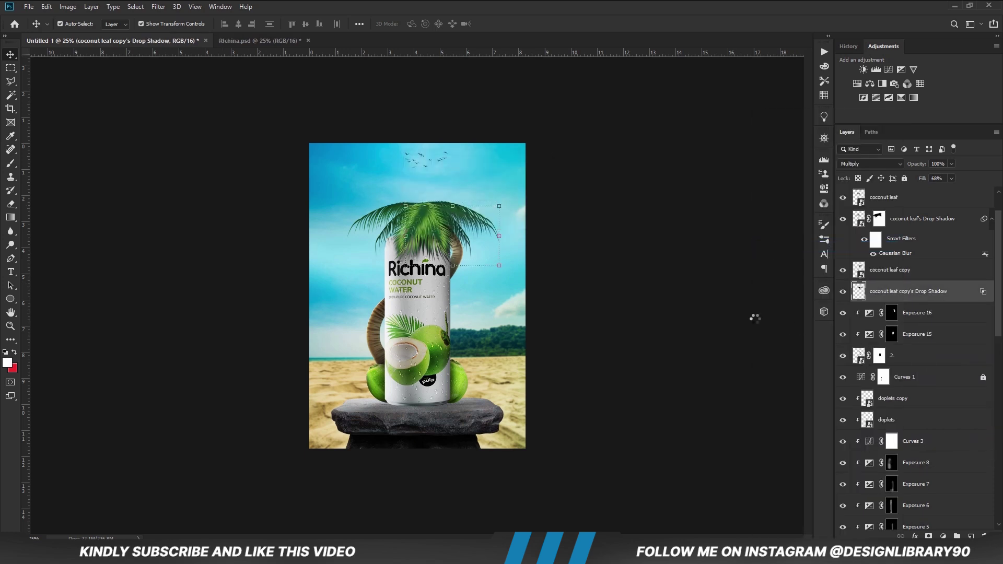
Step: Add a mask to the leaf copy's shadow layer and brush away the unwanted shadow along the upper leaves
{"action": "left_click", "coordinate": [928, 537]}
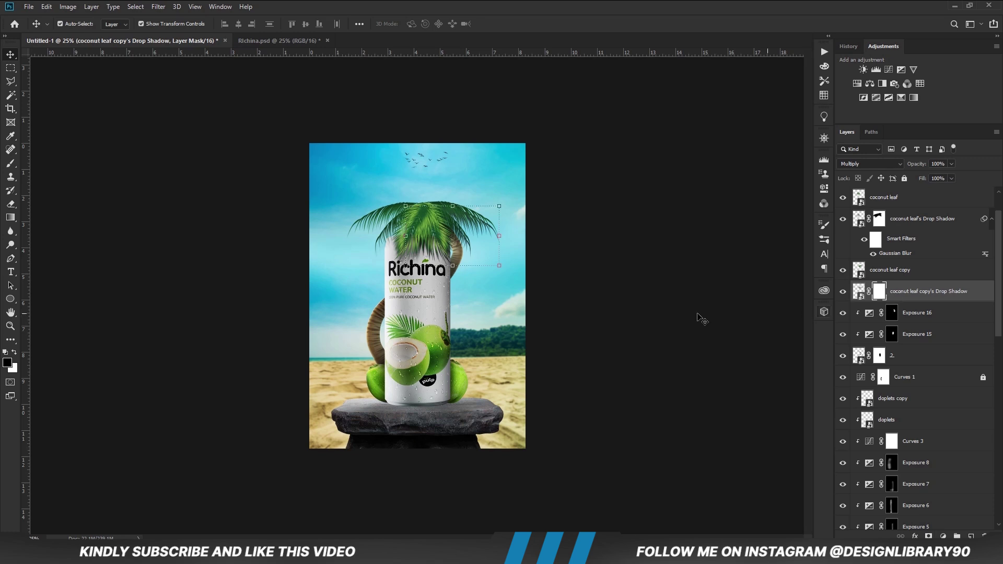
{"action": "key", "text": "b"}
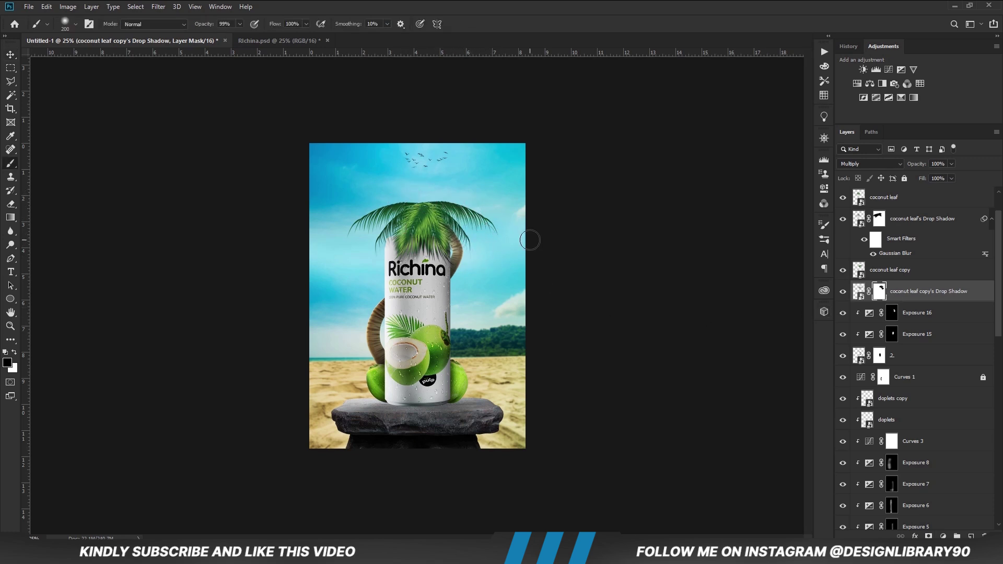
{"action": "key", "text": "v"}
Step: Apply a 6-pixel Gaussian Blur to the coconut leaf copy's drop shadow layer
{"action": "left_click", "coordinate": [858, 292]}
{"action": "left_click", "coordinate": [158, 7]}
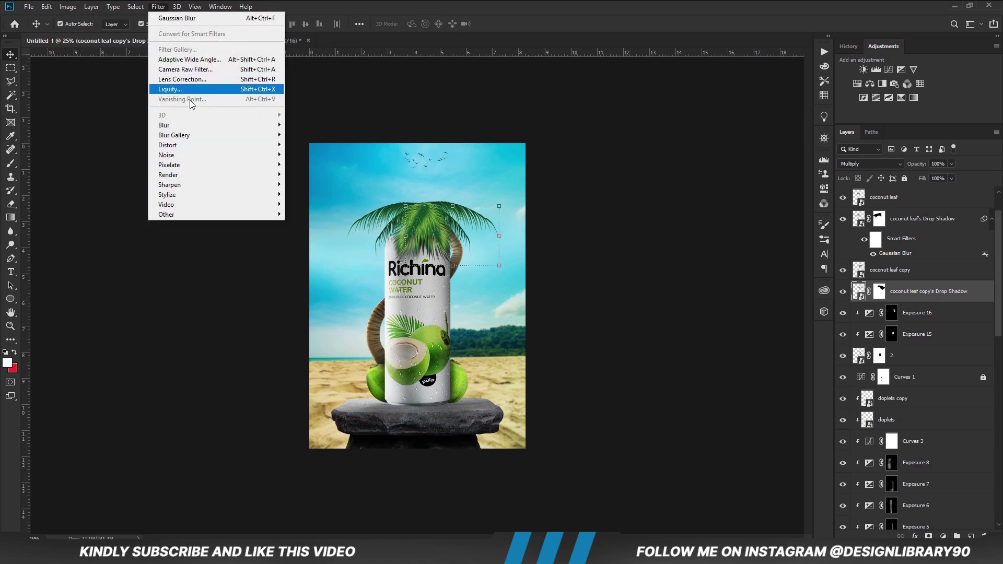
{"action": "mouse_move", "coordinate": [195, 126]}
{"action": "left_click", "coordinate": [314, 164]}
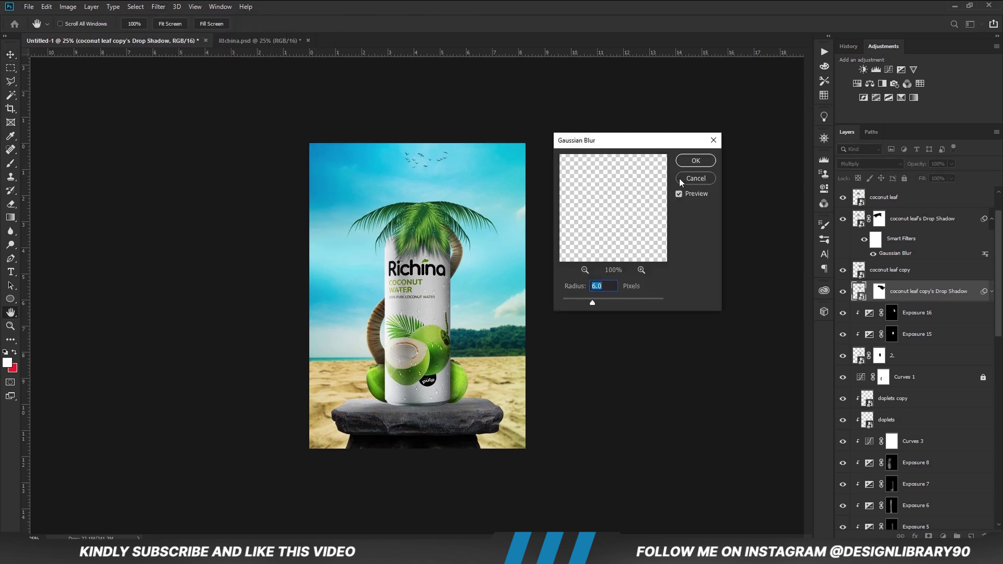
{"action": "left_click", "coordinate": [694, 160]}
Step: Set the leaf copy's drop shadow layer to 83% opacity, compare the effect and deselect the layer
{"action": "left_click", "coordinate": [911, 226]}
{"action": "left_click", "coordinate": [903, 294]}
{"action": "left_click_drag", "start_coordinate": [943, 176], "coordinate": [945, 175]}
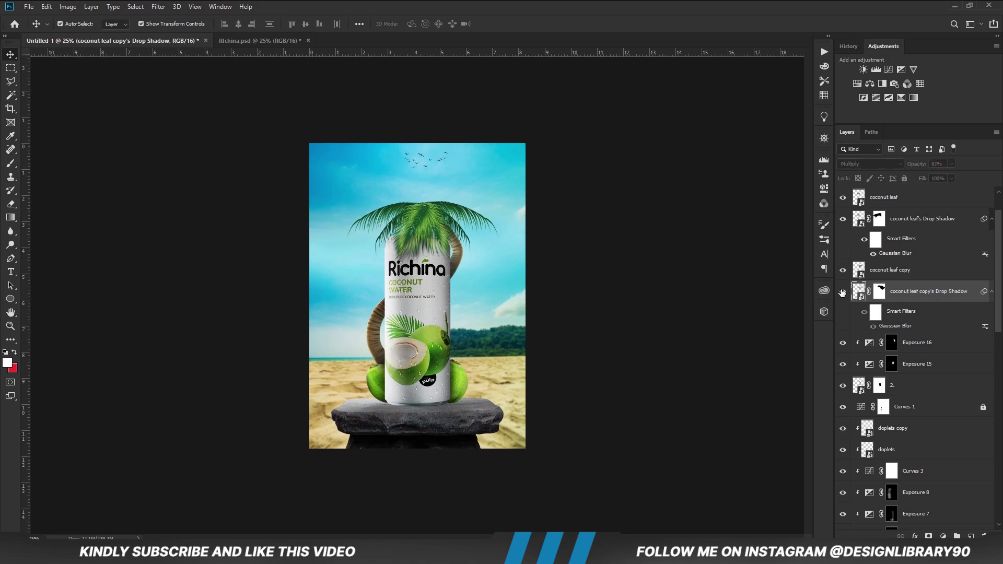
{"action": "left_click", "coordinate": [644, 269]}
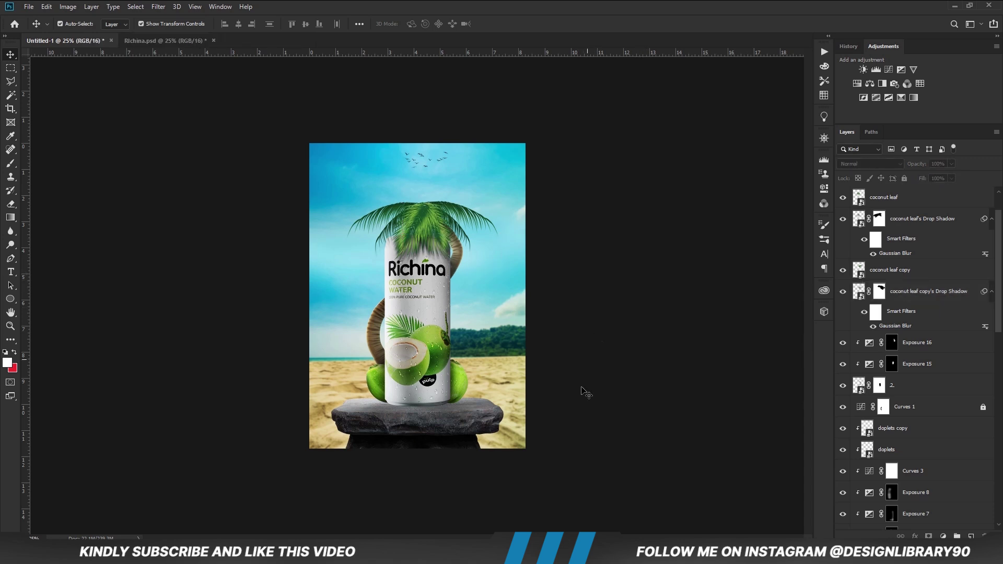
Step: Create a new empty layer above the topmost Exposure adjustment clipped to the rock
{"action": "left_click", "coordinate": [409, 417]}
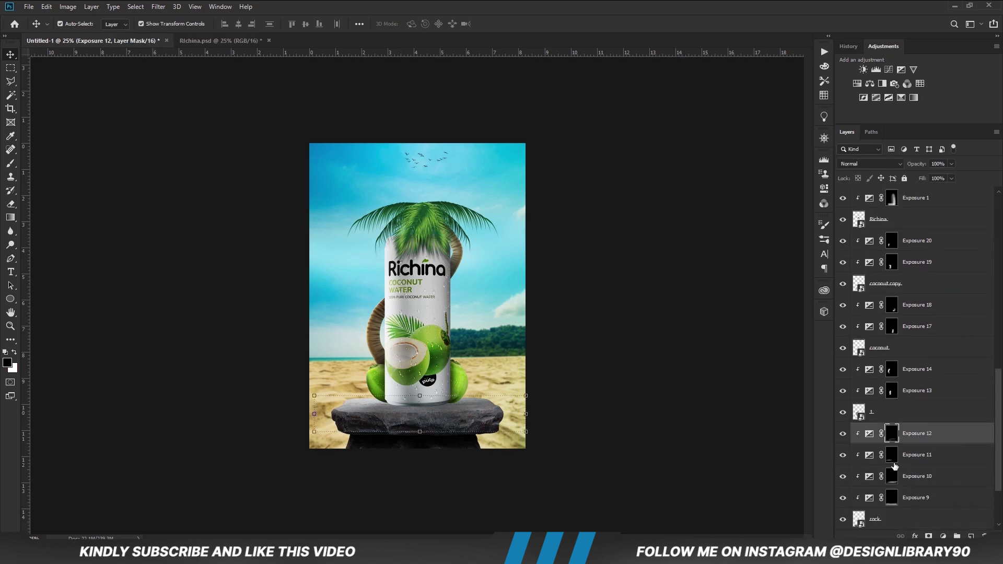
{"action": "scroll", "coordinate": [914, 499], "scroll_direction": "down", "scroll_amount": 1}
{"action": "left_click", "coordinate": [912, 480]}
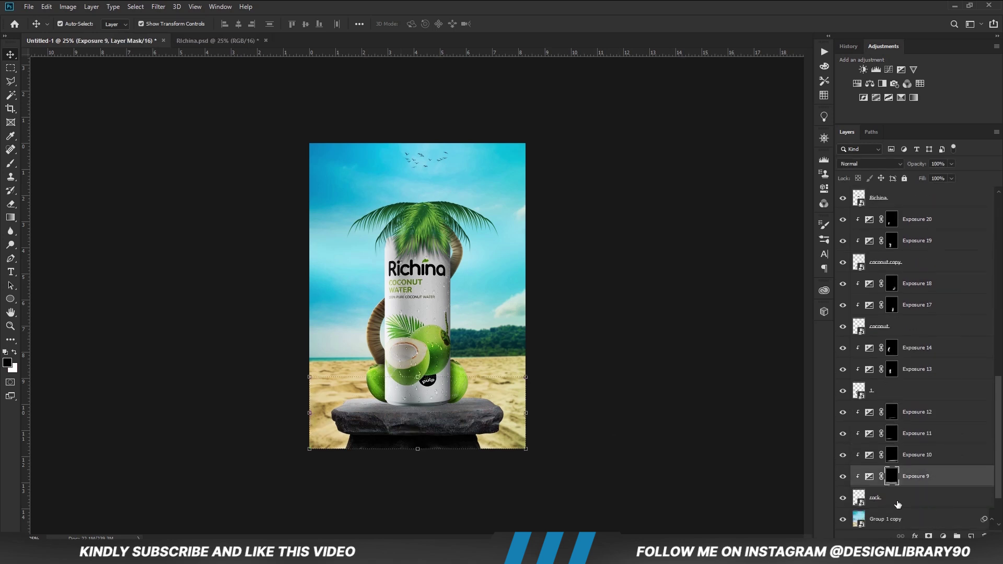
{"action": "left_click", "coordinate": [898, 503]}
{"action": "left_click", "coordinate": [945, 411]}
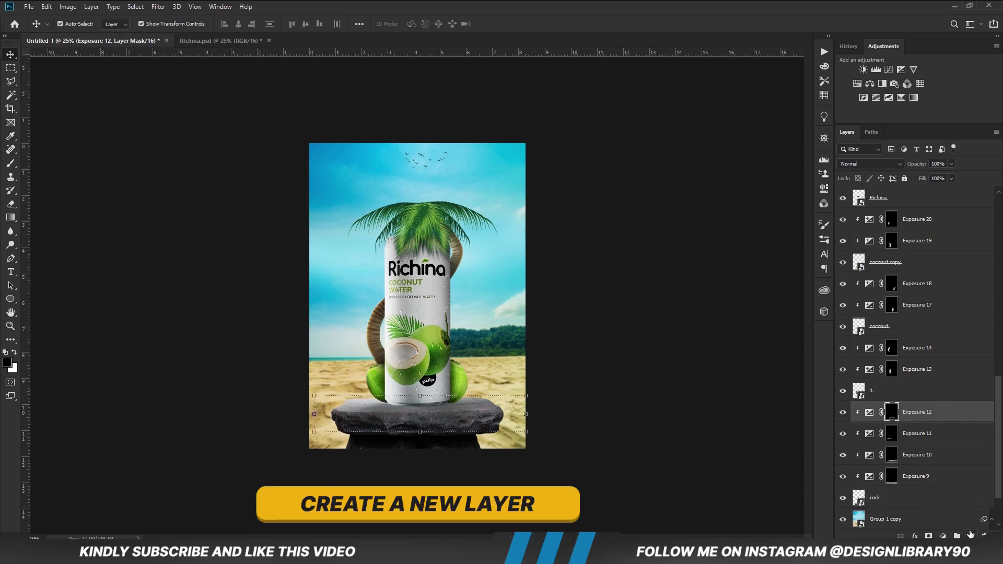
{"action": "left_click", "coordinate": [971, 536]}
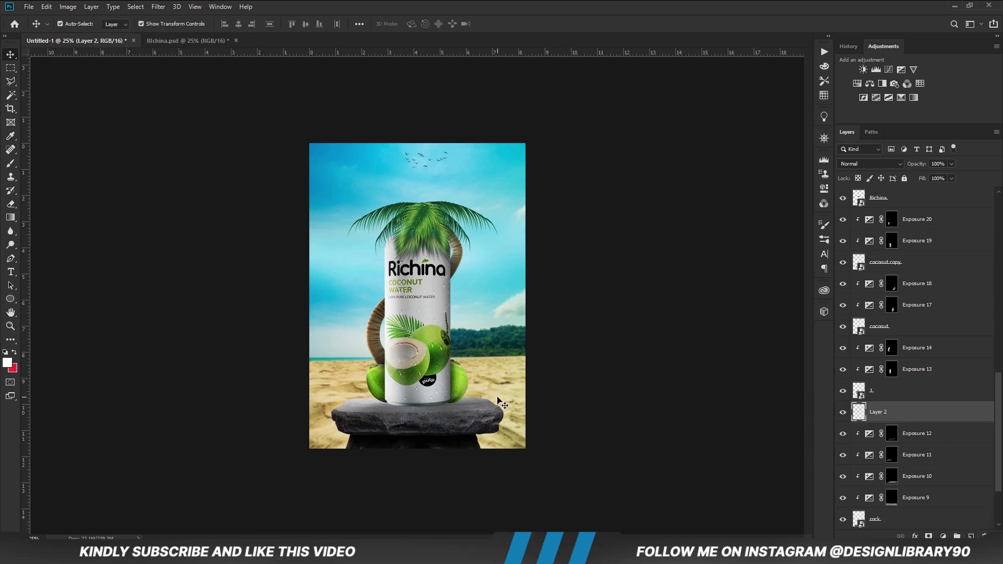
Step: Flatten the soft brush tip into a thin horizontal ellipse and set the brush opacity to 100%
{"action": "key", "text": "b"}
{"action": "right_click", "coordinate": [460, 386]}
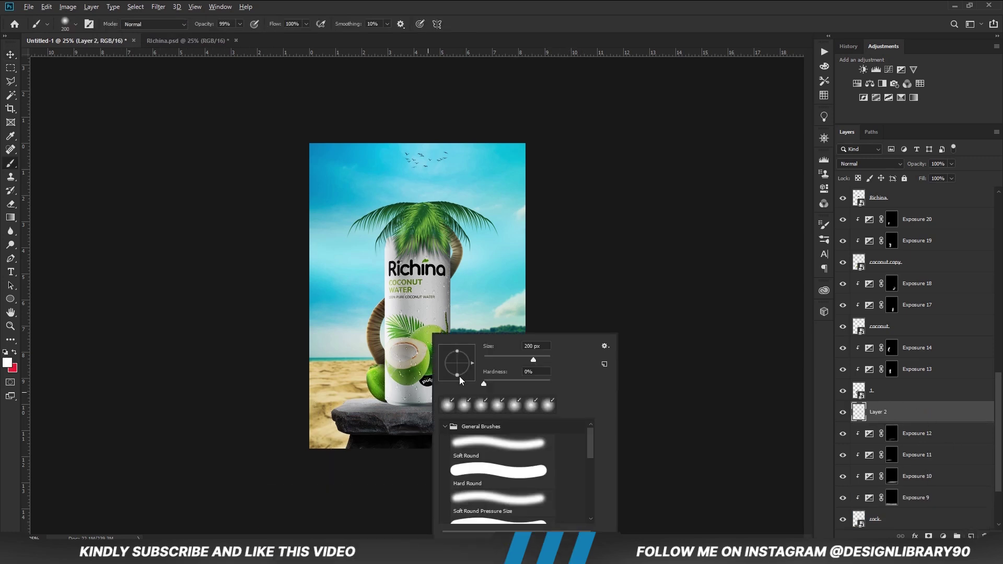
{"action": "left_click_drag", "start_coordinate": [457, 374], "coordinate": [458, 364]}
{"action": "left_click", "coordinate": [456, 3]}
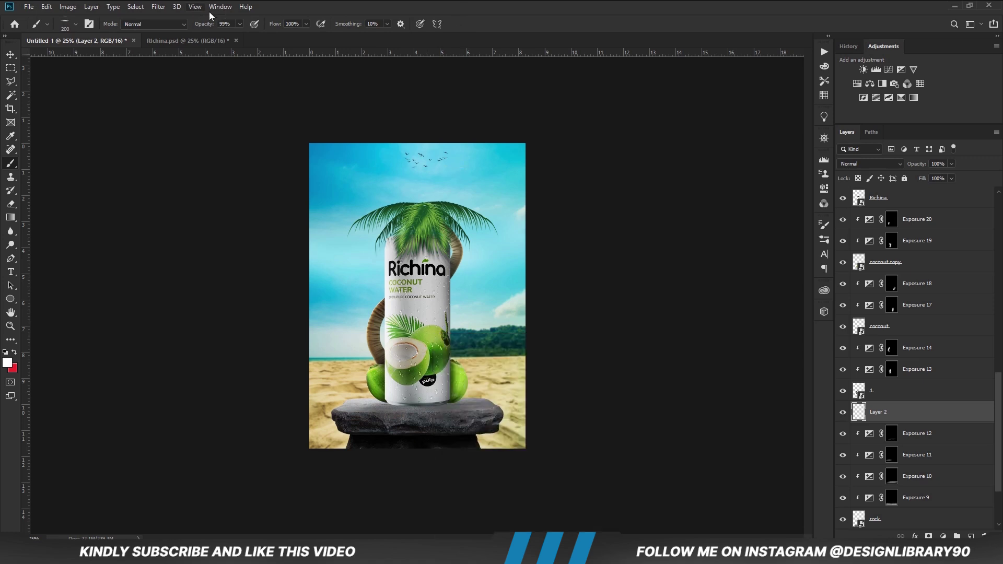
{"action": "key", "text": "0"}
Step: Paint a soft black contact shadow on the rock beneath the can with the flattened brush, varying the brush size
{"action": "key", "text": "bracketright"}
{"action": "key", "text": "bracketright"}
{"action": "key", "text": "bracketright"}
{"action": "key", "text": "bracketright"}
{"action": "key", "text": "bracketright"}
{"action": "key", "text": "bracketright"}
{"action": "key", "text": "bracketleft"}
{"action": "key", "text": "bracketleft"}
{"action": "key", "text": "bracketleft"}
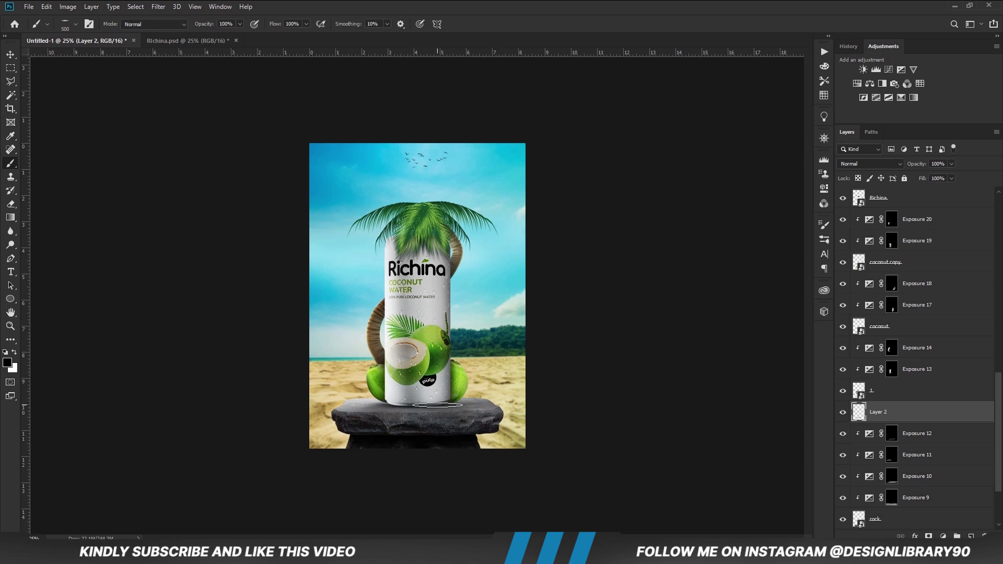
{"action": "key", "text": "bracketleft"}
{"action": "key", "text": "bracketleft"}
{"action": "key", "text": "bracketleft"}
Step: Scale the painted contact shadow to 108.74% so it spreads wider across the rock's surface
{"action": "key", "text": "ctrl+t"}
{"action": "left_click_drag", "start_coordinate": [490, 406], "coordinate": [503, 406]}
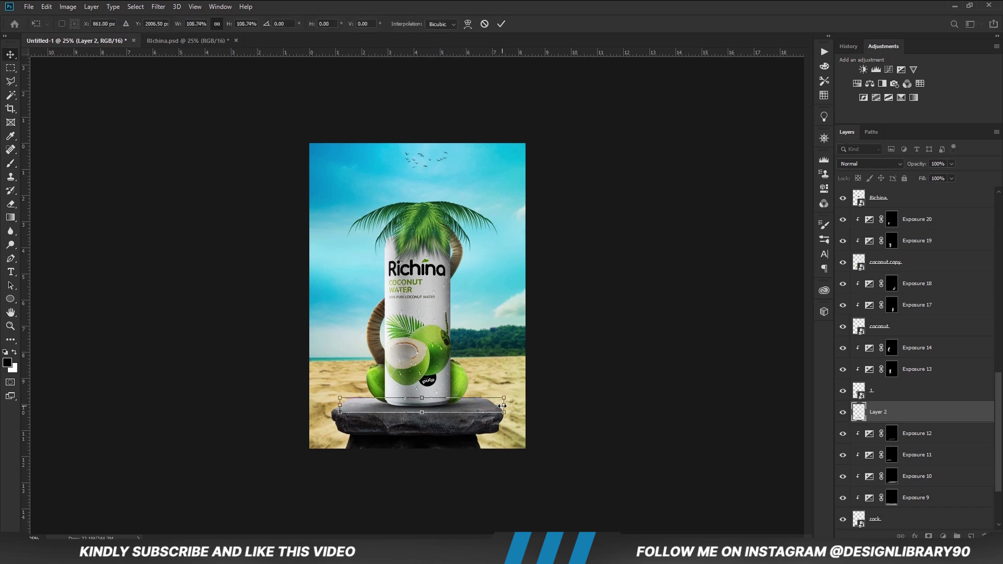
{"action": "key", "text": "Return"}
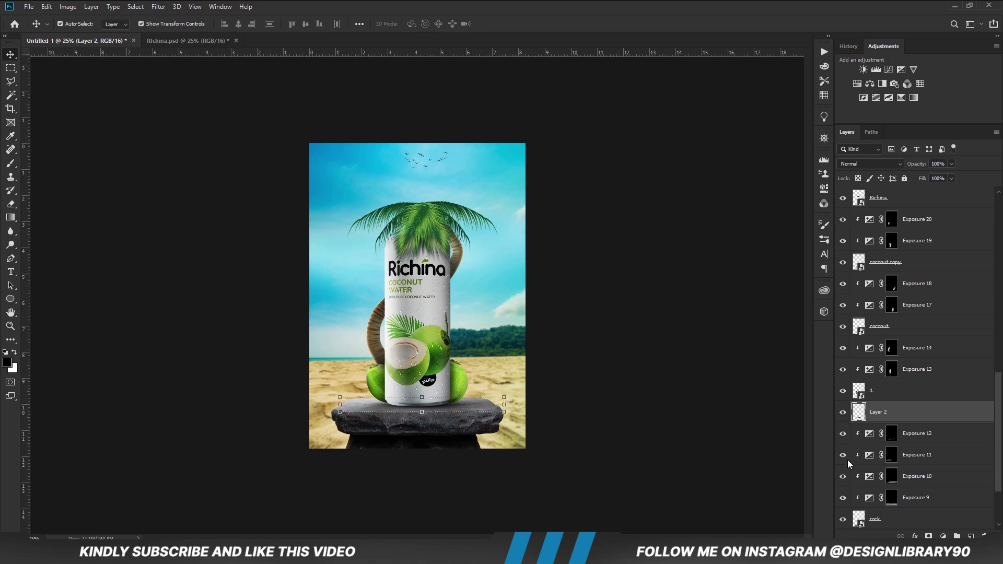
Step: Paint a second, thinner black contact shadow at the can's base on a new layer at 61% opacity
{"action": "left_click", "coordinate": [970, 536]}
{"action": "key", "text": "b"}
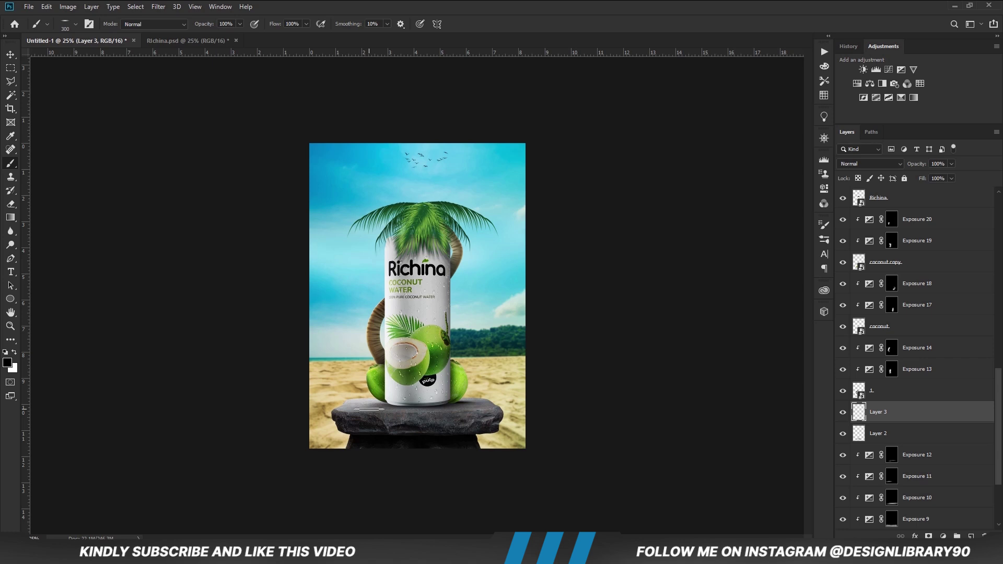
{"action": "key", "text": "ctrl+0"}
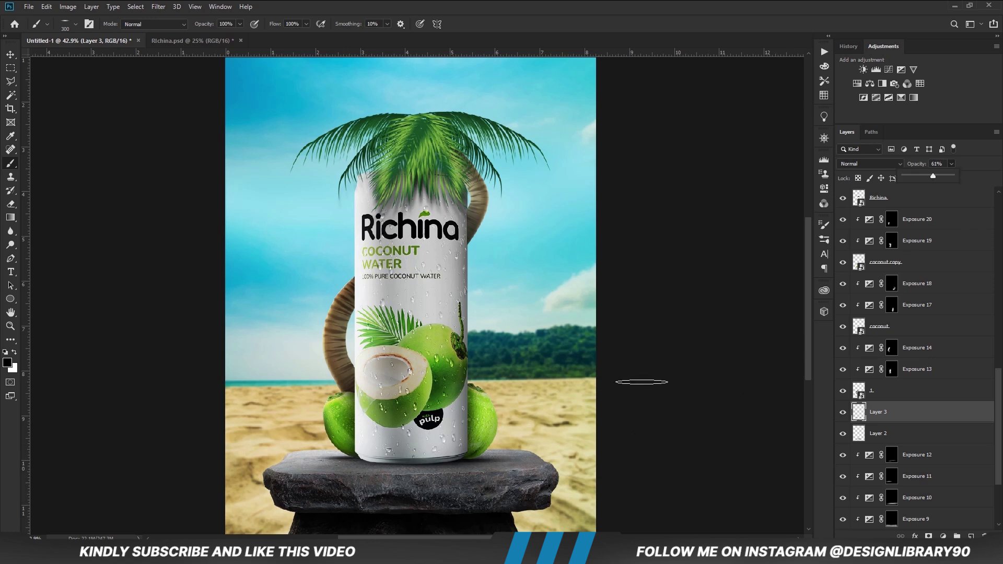
Step: Move the second contact shadow slightly sideways to center it beneath the can, and deselect the layer
{"action": "key", "text": "v"}
{"action": "key", "text": "ctrl+minus"}
{"action": "key", "text": "ctrl+minus"}
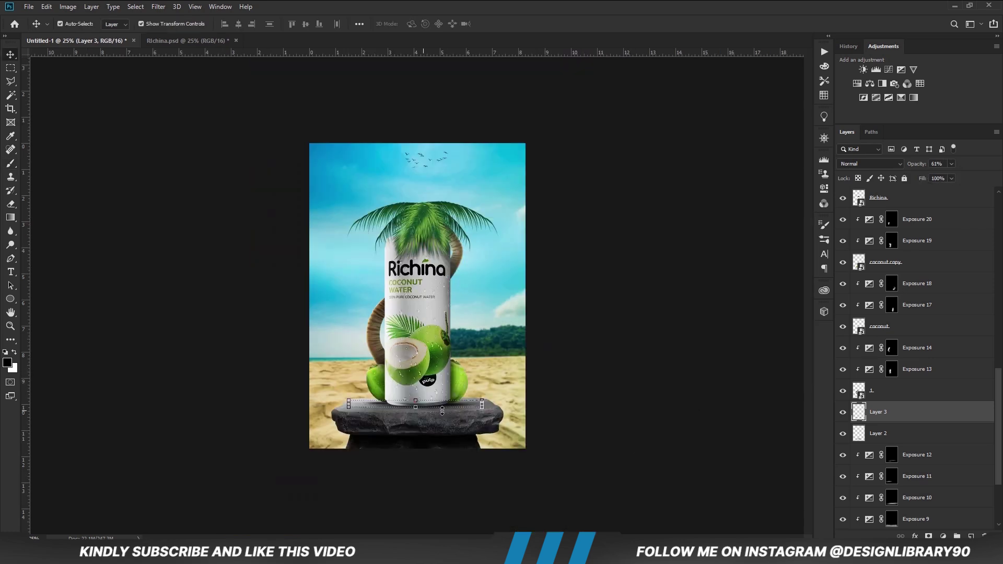
{"action": "left_click", "coordinate": [403, 400]}
{"action": "left_click_drag", "start_coordinate": [448, 405], "coordinate": [452, 404]}
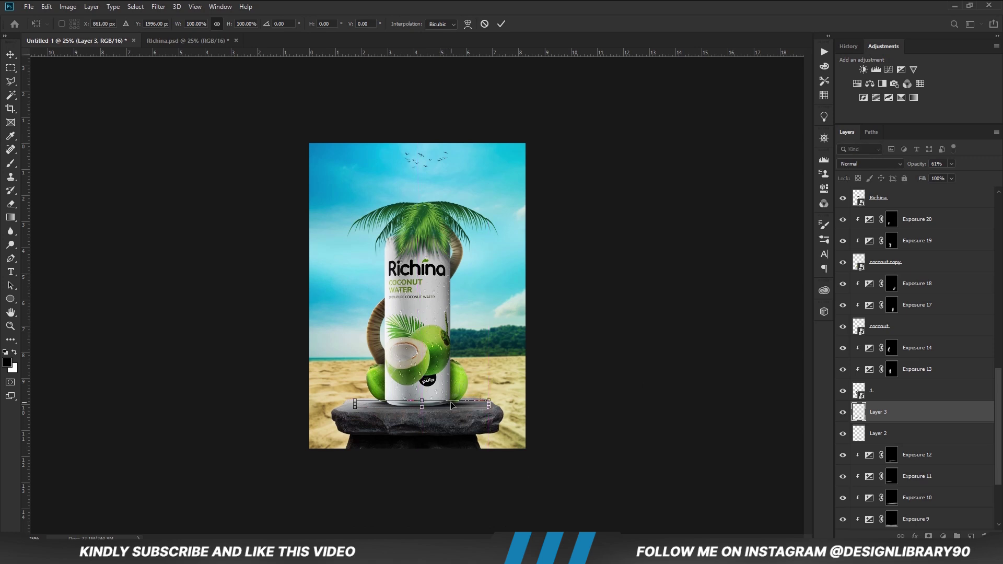
{"action": "key", "text": "Return"}
{"action": "left_click", "coordinate": [627, 403]}
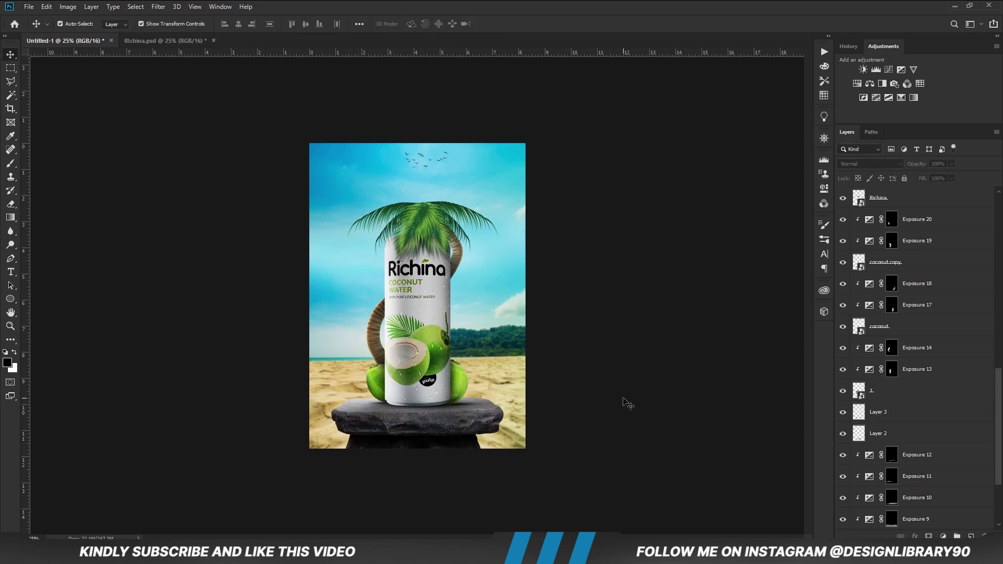
Step: Add a clipped Exposure adjustment directly above the Richina can layer with Exposure set to -2.89
{"action": "left_click", "coordinate": [426, 400]}
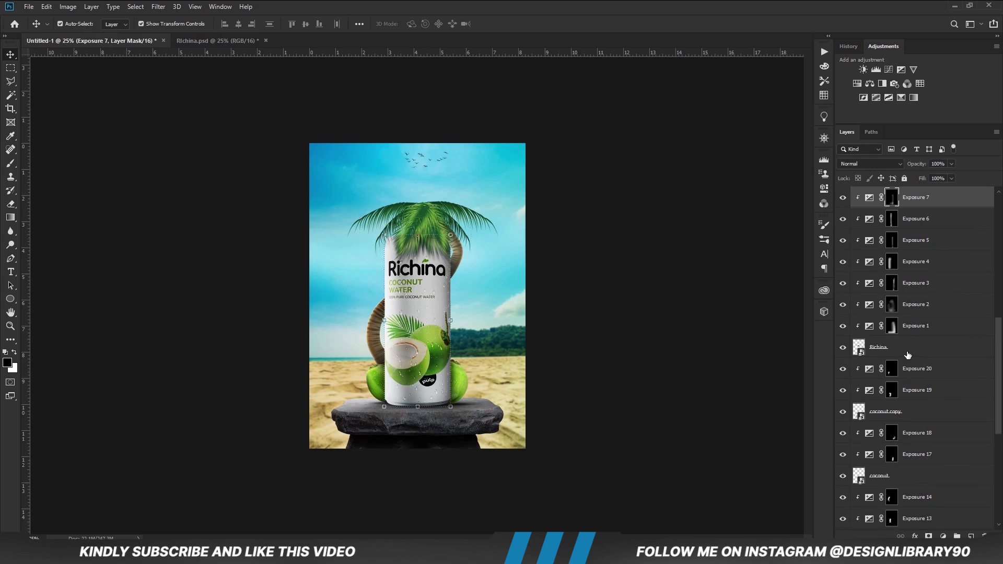
{"action": "left_click", "coordinate": [907, 355]}
{"action": "left_click", "coordinate": [943, 536]}
{"action": "left_click", "coordinate": [940, 413]}
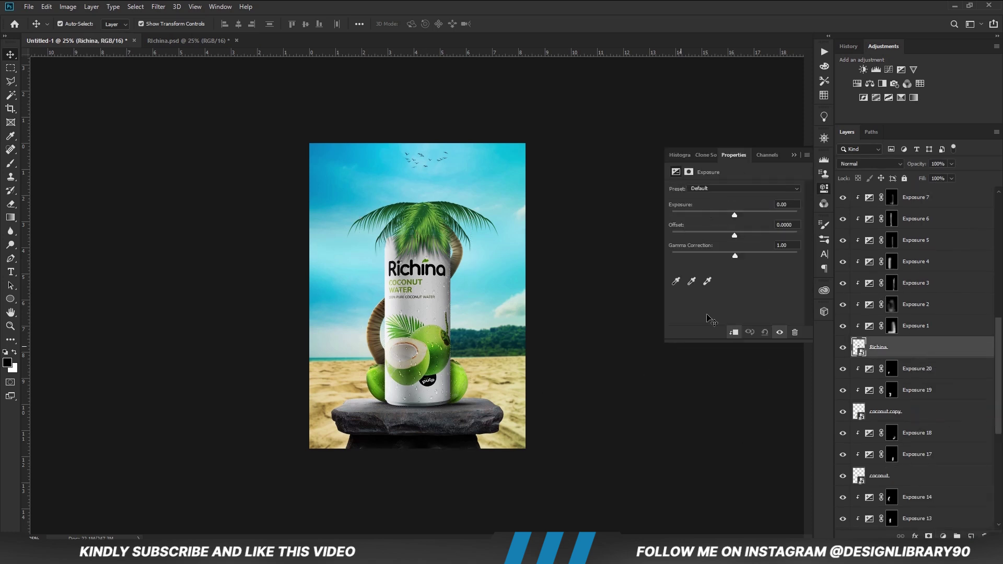
{"action": "left_click_drag", "start_coordinate": [734, 216], "coordinate": [708, 215]}
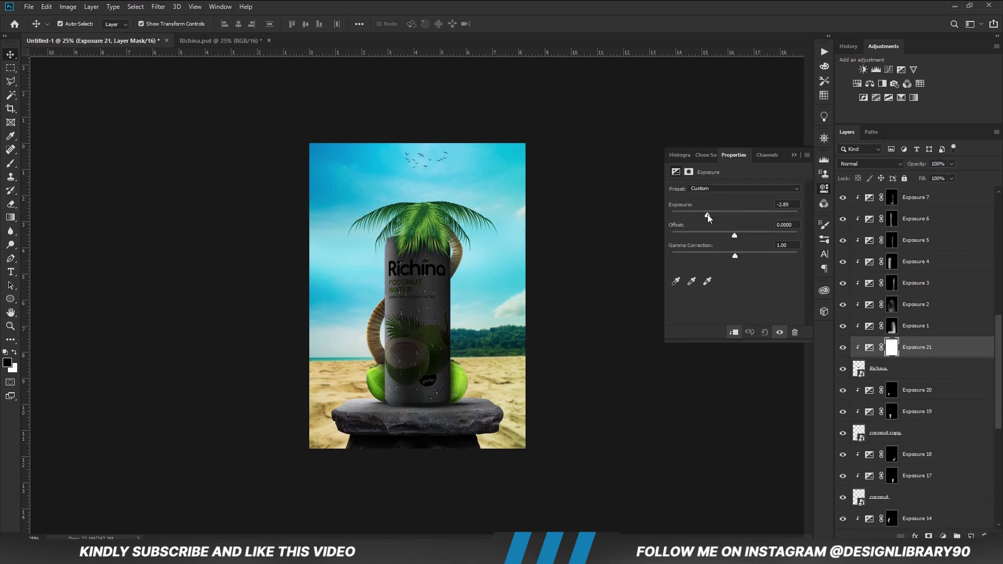
{"action": "left_click", "coordinate": [794, 155]}
Step: Invert the can's new Exposure mask and prepare a round white brush at 22% opacity
{"action": "key", "text": "ctrl+i"}
{"action": "key", "text": "b"}
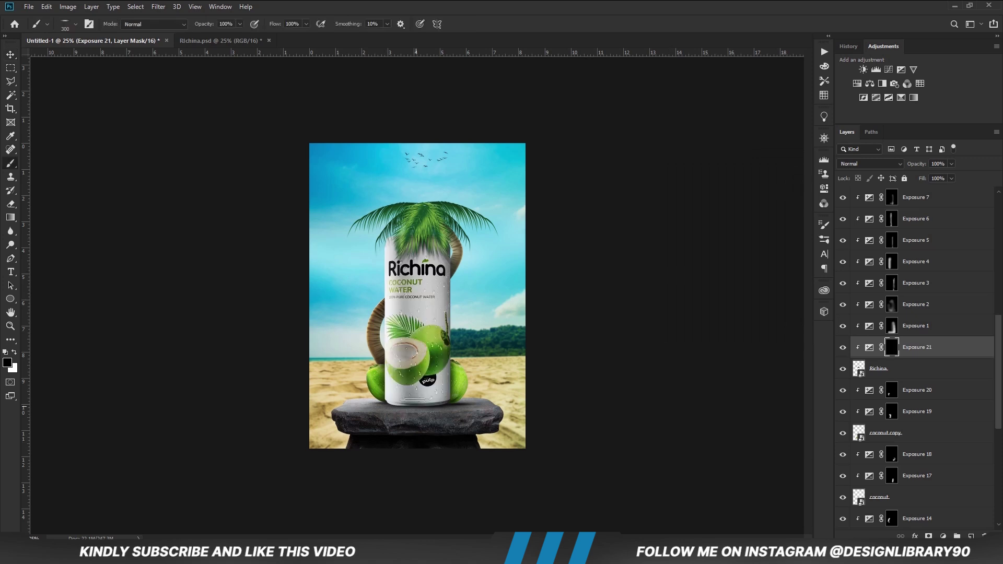
{"action": "right_click", "coordinate": [416, 406]}
{"action": "left_click_drag", "start_coordinate": [445, 367], "coordinate": [448, 383]}
{"action": "left_click", "coordinate": [412, 3]}
{"action": "key", "text": "x"}
{"action": "left_click", "coordinate": [240, 24]}
{"action": "left_click", "coordinate": [212, 36]}
Step: Brush the darkening in along the can's base, soften its upper edge with black, compare the effect and deselect the layer
{"action": "left_click_drag", "start_coordinate": [444, 413], "coordinate": [331, 422]}
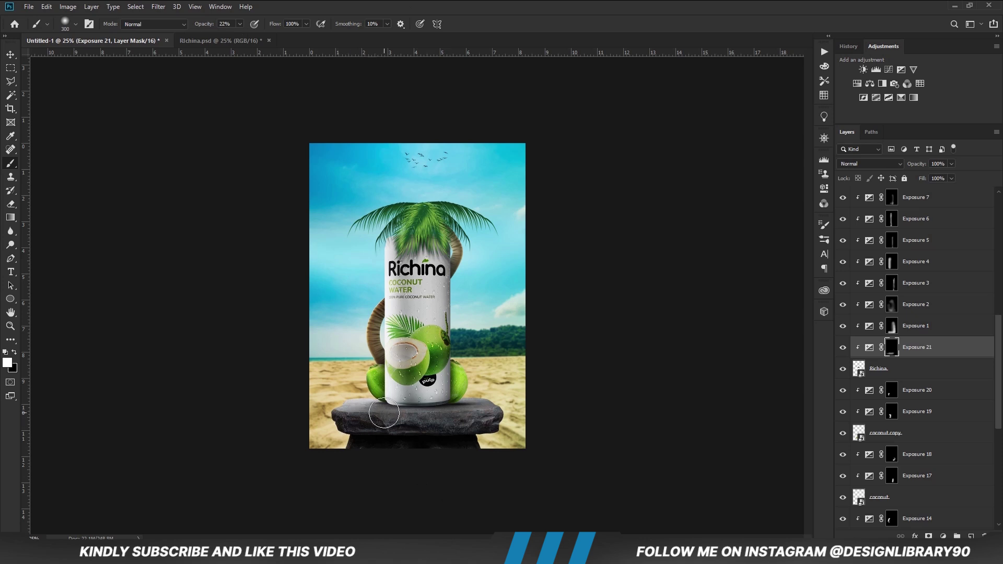
{"action": "mouse_move", "coordinate": [392, 416]}
{"action": "left_mouse_down"}
{"action": "mouse_move", "coordinate": [515, 415]}
{"action": "mouse_move", "coordinate": [320, 423]}
{"action": "mouse_move", "coordinate": [515, 417]}
{"action": "mouse_move", "coordinate": [459, 420]}
{"action": "mouse_move", "coordinate": [468, 402]}
{"action": "mouse_move", "coordinate": [337, 412]}
{"action": "mouse_move", "coordinate": [491, 418]}
{"action": "left_mouse_up"}
{"action": "key", "text": "x"}
{"action": "left_click_drag", "start_coordinate": [404, 395], "coordinate": [481, 389]}
{"action": "left_click", "coordinate": [842, 349]}
{"action": "left_click", "coordinate": [842, 349]}
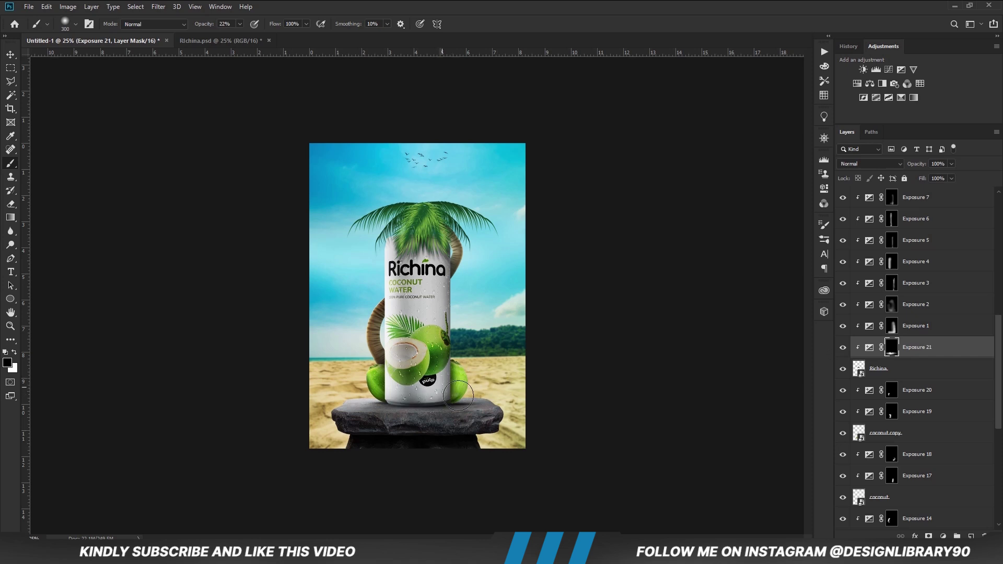
{"action": "key", "text": "v"}
{"action": "left_click", "coordinate": [951, 164]}
{"action": "left_click", "coordinate": [600, 419]}
Step: Add an Exposure adjustment at the very top of the layer stack with Gamma Correction set to 0.75
{"action": "left_click", "coordinate": [942, 536]}
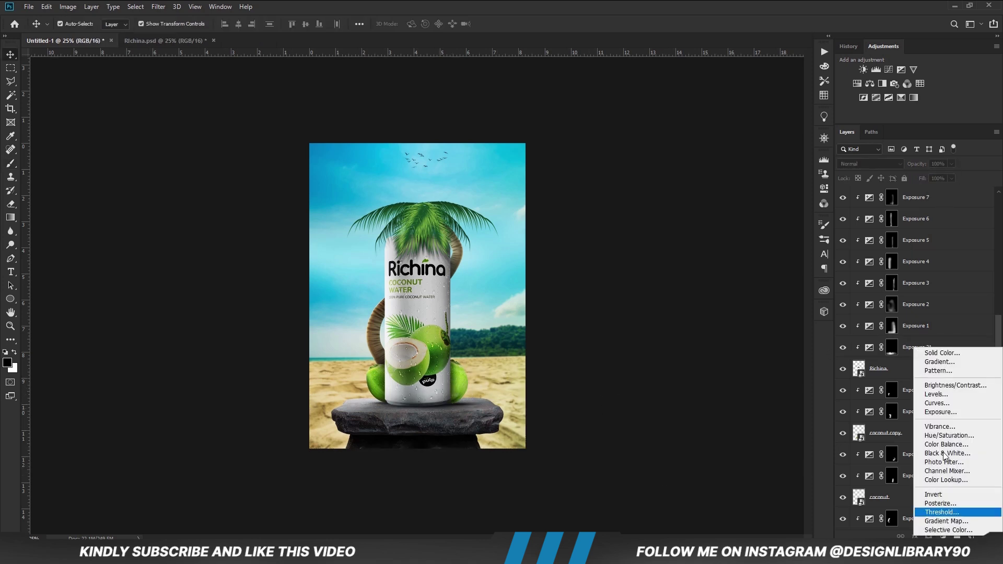
{"action": "left_click", "coordinate": [935, 412]}
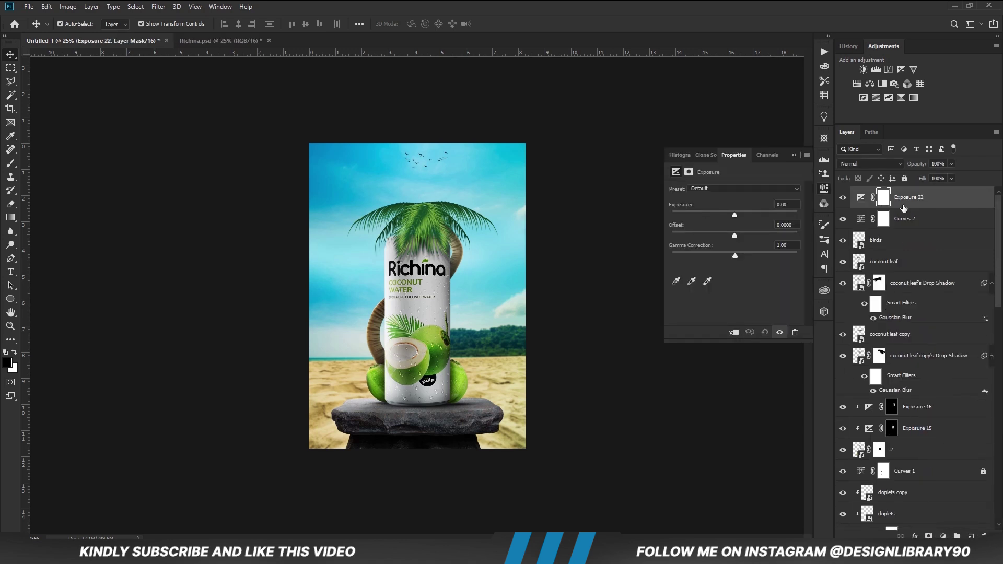
{"action": "left_click_drag", "start_coordinate": [737, 255], "coordinate": [747, 242]}
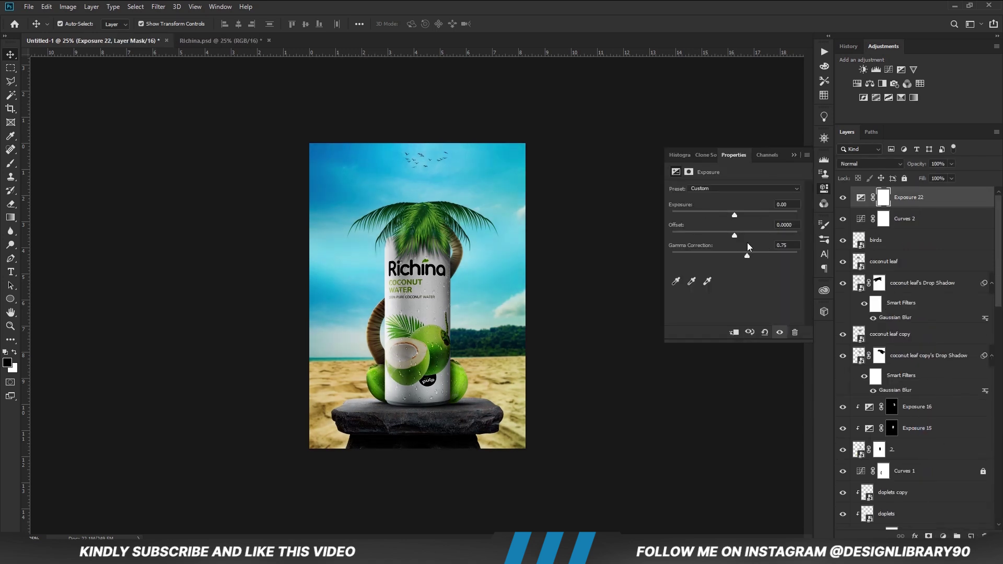
{"action": "left_click", "coordinate": [794, 155]}
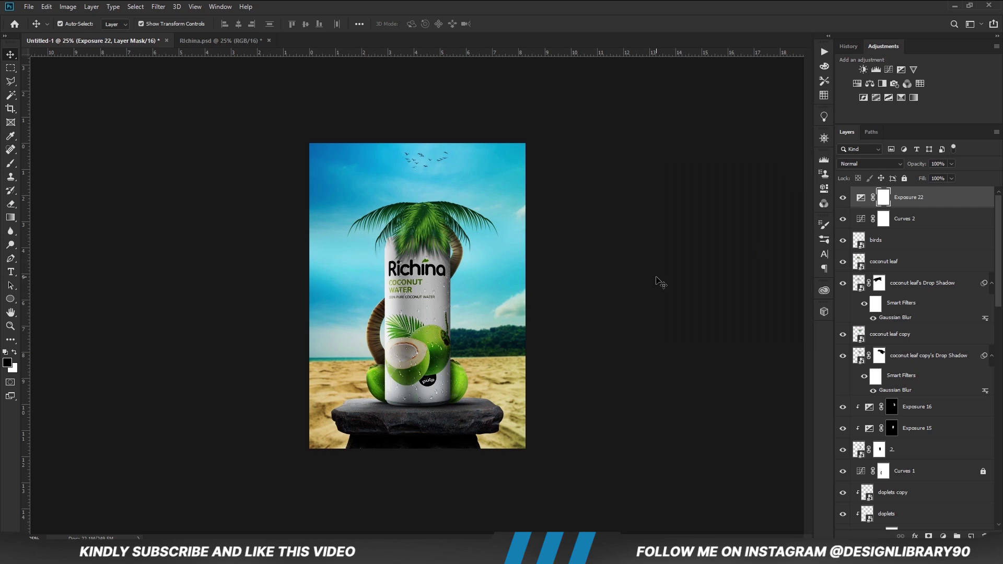
Step: Invert the top Exposure mask, paint the darkening back along the poster's right side with an 800-pixel white brush, and compare the effect
{"action": "key", "text": "ctrl+i"}
{"action": "key", "text": "b"}
{"action": "left_click", "coordinate": [15, 353]}
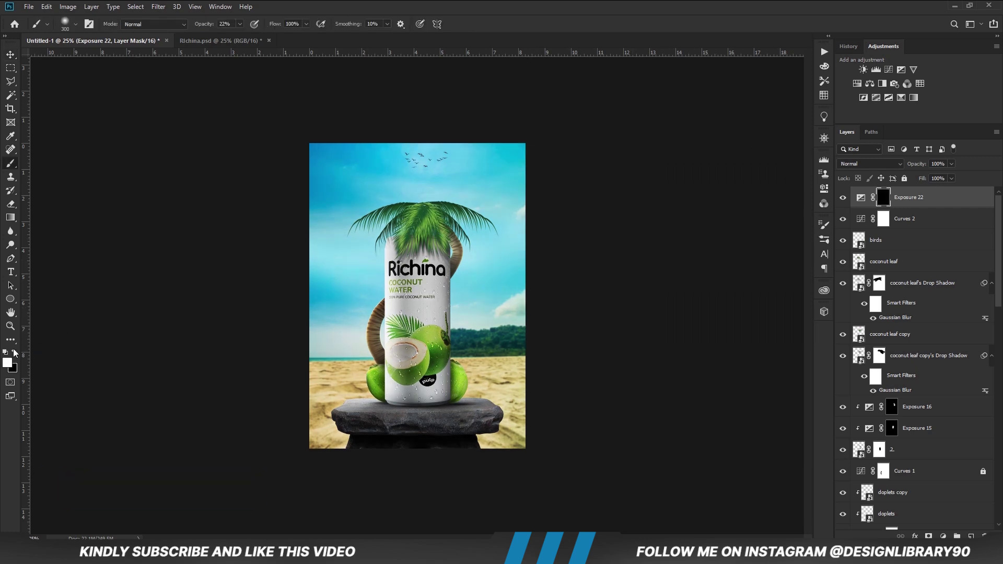
{"action": "key", "text": "bracketright"}
{"action": "key", "text": "bracketright"}
{"action": "key", "text": "bracketright"}
{"action": "key", "text": "bracketright"}
{"action": "key", "text": "bracketright"}
{"action": "mouse_move", "coordinate": [360, 444]}
{"action": "left_mouse_down"}
{"action": "mouse_move", "coordinate": [522, 317]}
{"action": "mouse_move", "coordinate": [507, 126]}
{"action": "mouse_move", "coordinate": [510, 440]}
{"action": "mouse_move", "coordinate": [494, 395]}
{"action": "mouse_move", "coordinate": [528, 201]}
{"action": "left_mouse_up"}
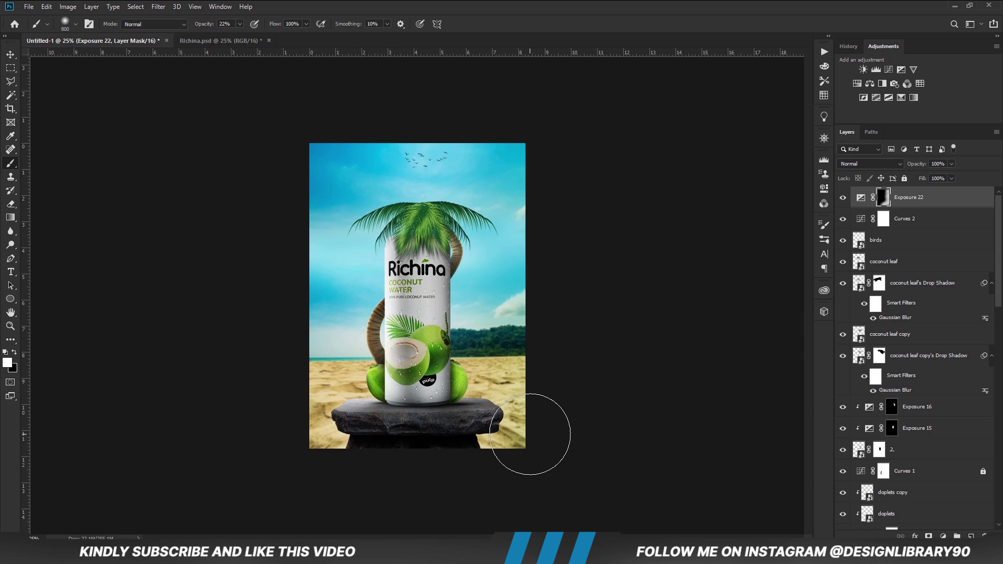
{"action": "key", "text": "v"}
{"action": "left_click", "coordinate": [843, 198]}
{"action": "left_click", "coordinate": [843, 198]}
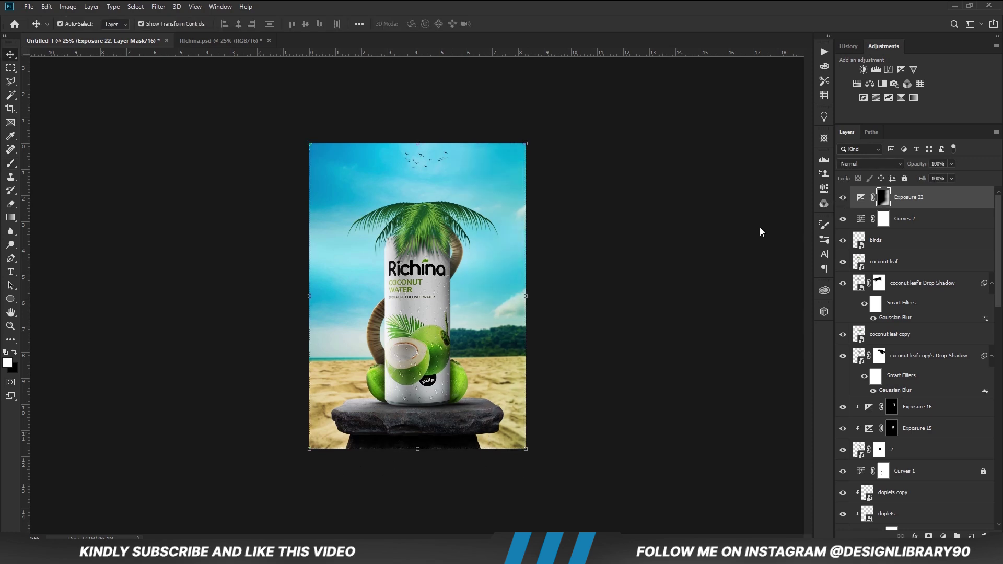
{"action": "left_click", "coordinate": [623, 247]}
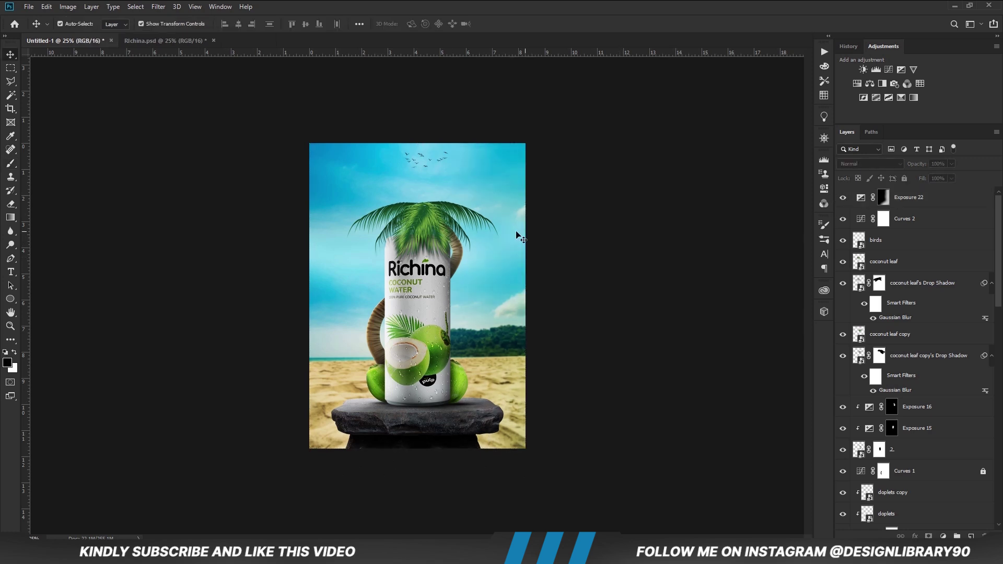
Step: Bring the rays layer from Richina.psd into the poster and position its light source at the upper-left corner of the sky
{"action": "left_click", "coordinate": [179, 44]}
{"action": "left_click", "coordinate": [843, 198]}
{"action": "left_click", "coordinate": [340, 217]}
{"action": "left_click_drag", "start_coordinate": [319, 212], "coordinate": [330, 178]}
{"action": "key", "text": "Return"}
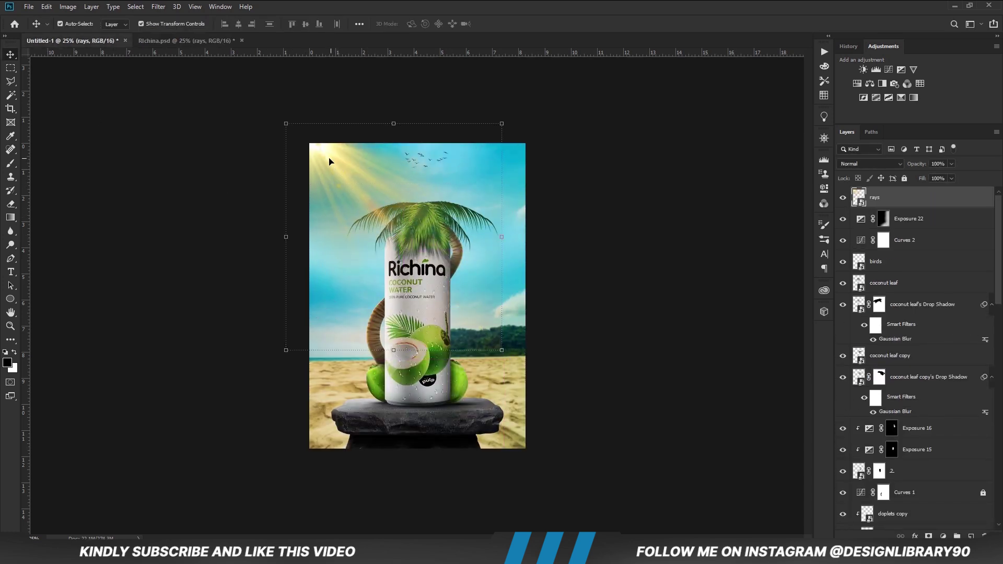
Step: Set the rays layer's blend mode to Screen and its opacity to 64%
{"action": "left_click", "coordinate": [878, 164]}
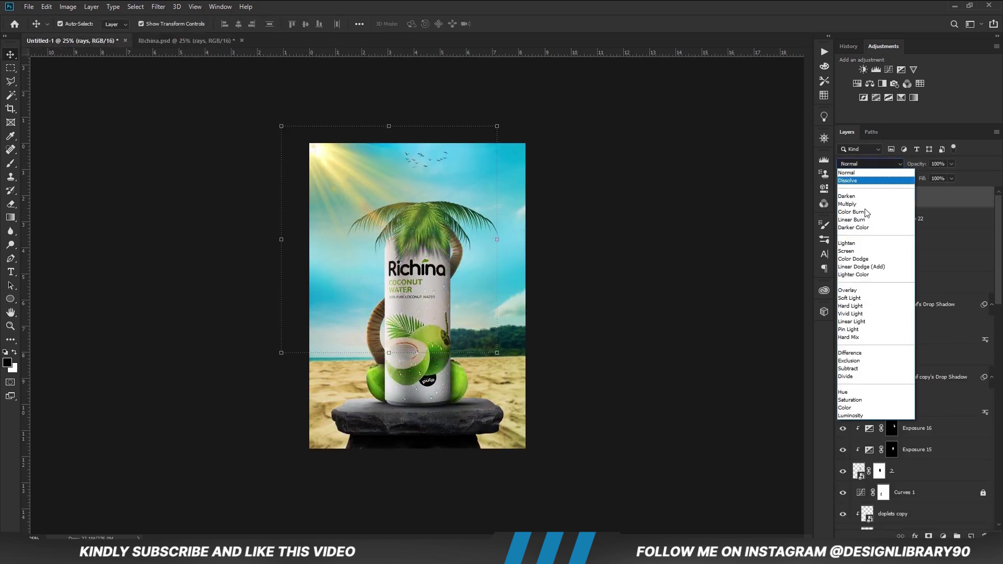
{"action": "left_click", "coordinate": [851, 252]}
{"action": "left_click_drag", "start_coordinate": [924, 176], "coordinate": [935, 176]}
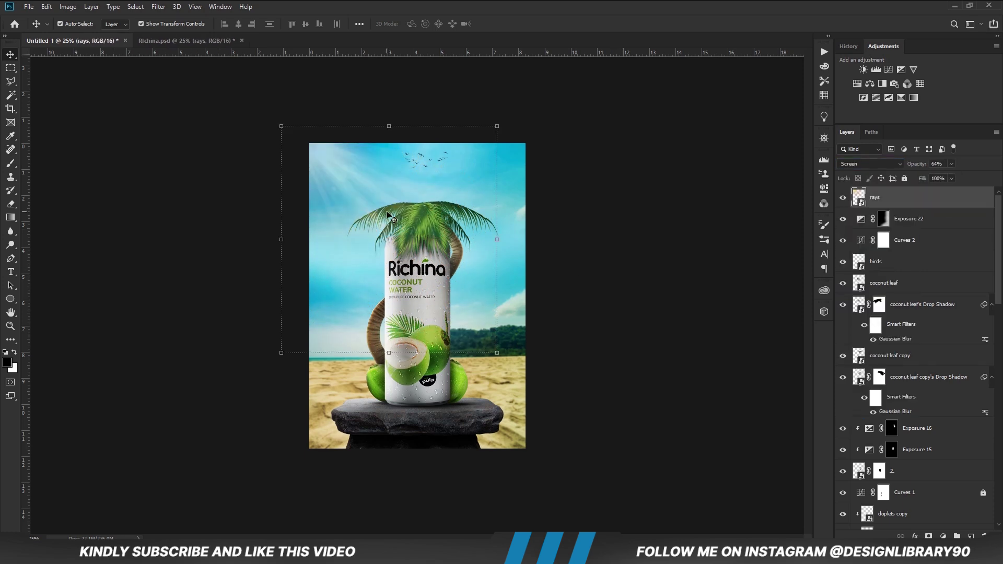
Step: Add an Exposure adjustment clipped to the coconut leaf layer with Exposure set to +2.67
{"action": "left_click", "coordinate": [916, 289]}
{"action": "left_click", "coordinate": [943, 537]}
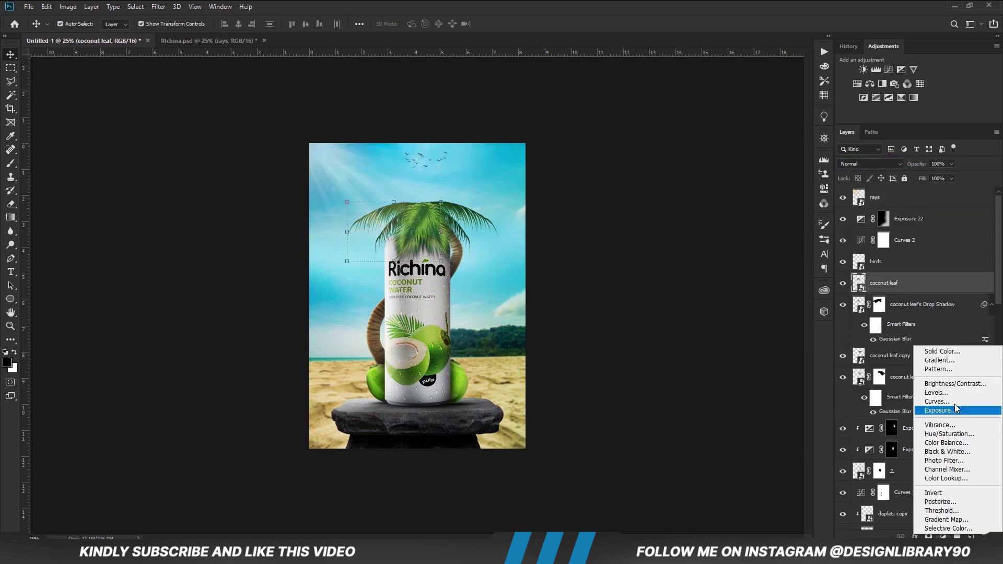
{"action": "left_click", "coordinate": [940, 408]}
{"action": "left_click", "coordinate": [734, 333]}
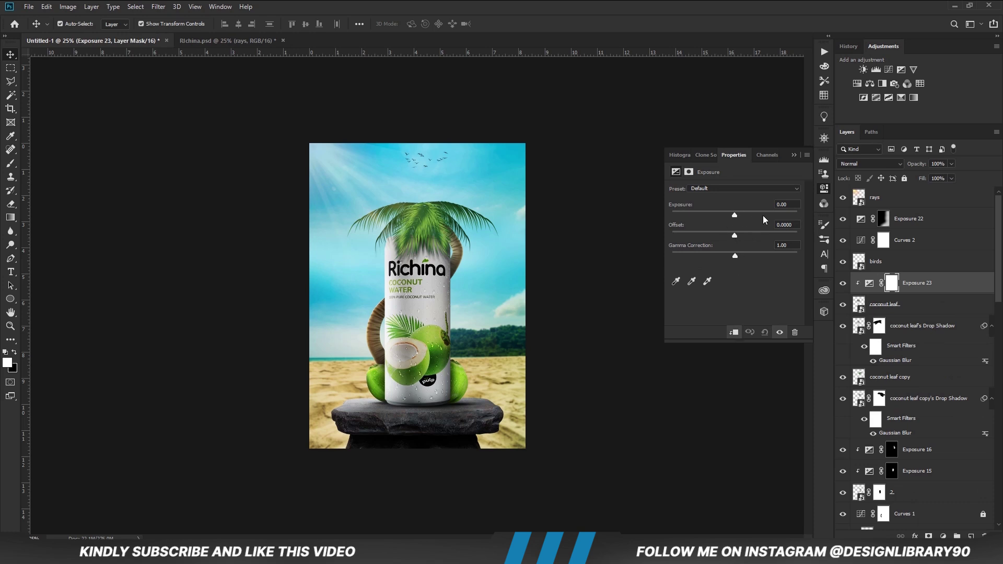
{"action": "left_click", "coordinate": [762, 215]}
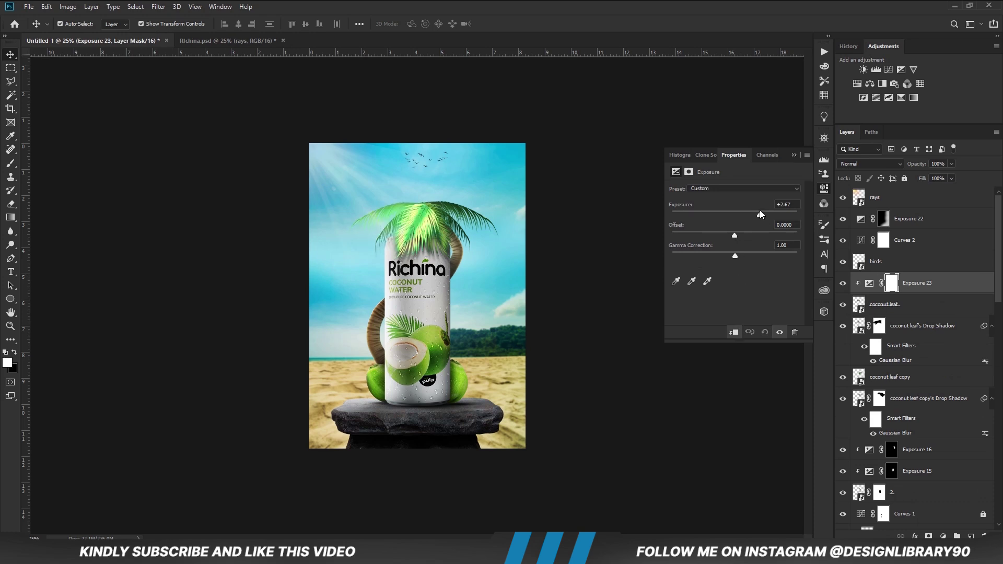
{"action": "left_click", "coordinate": [794, 156]}
Step: Invert the leaf's Exposure mask and brush the highlight back onto its upper-left fronds in white
{"action": "key", "text": "ctrl+i"}
{"action": "key", "text": "b"}
{"action": "left_click", "coordinate": [374, 188]}
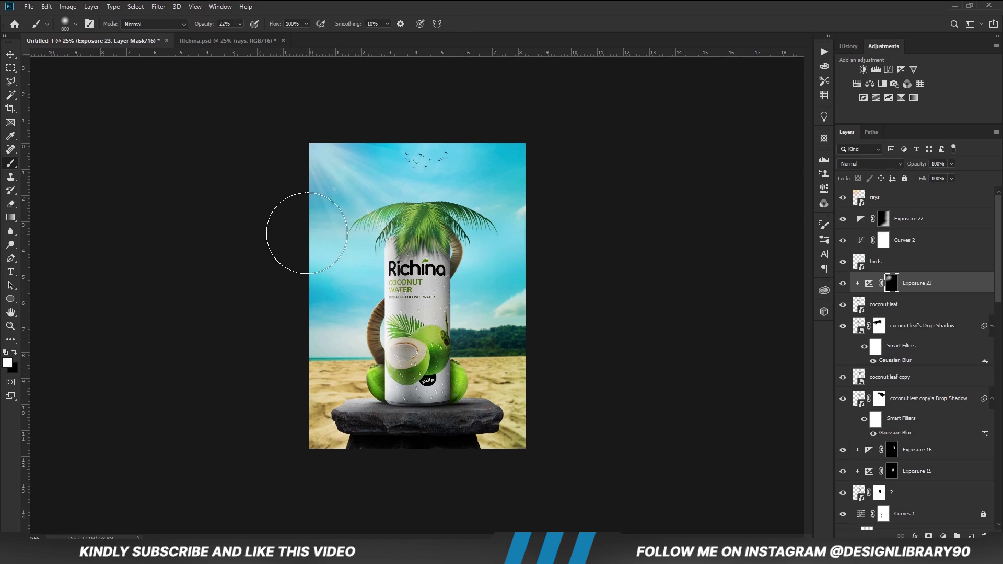
Step: Stamp all visible layers into a new layer at the top of the stack and convert it to a smart object
{"action": "key", "text": "v"}
{"action": "left_click", "coordinate": [615, 252]}
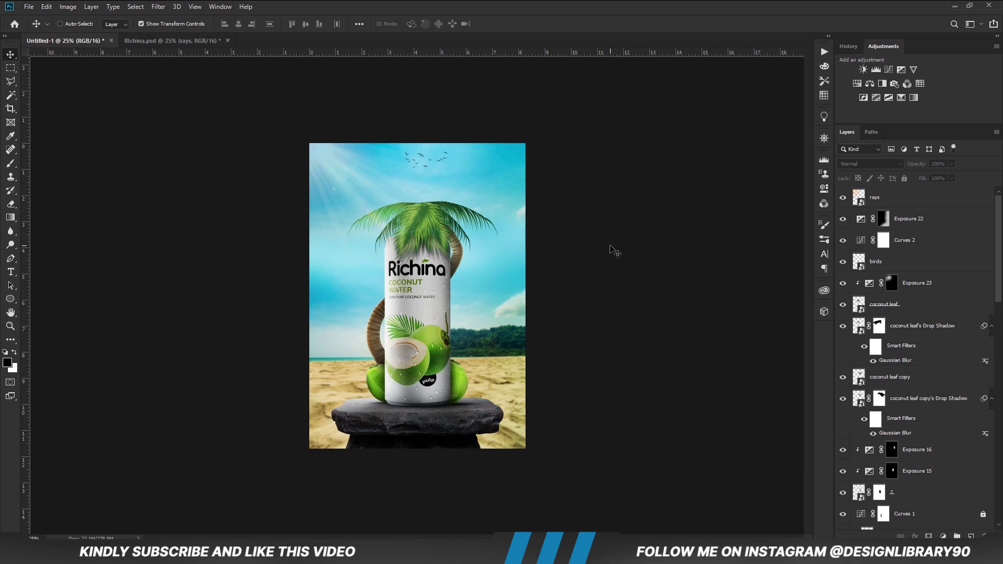
{"action": "key", "text": "ctrl+alt+shift+e"}
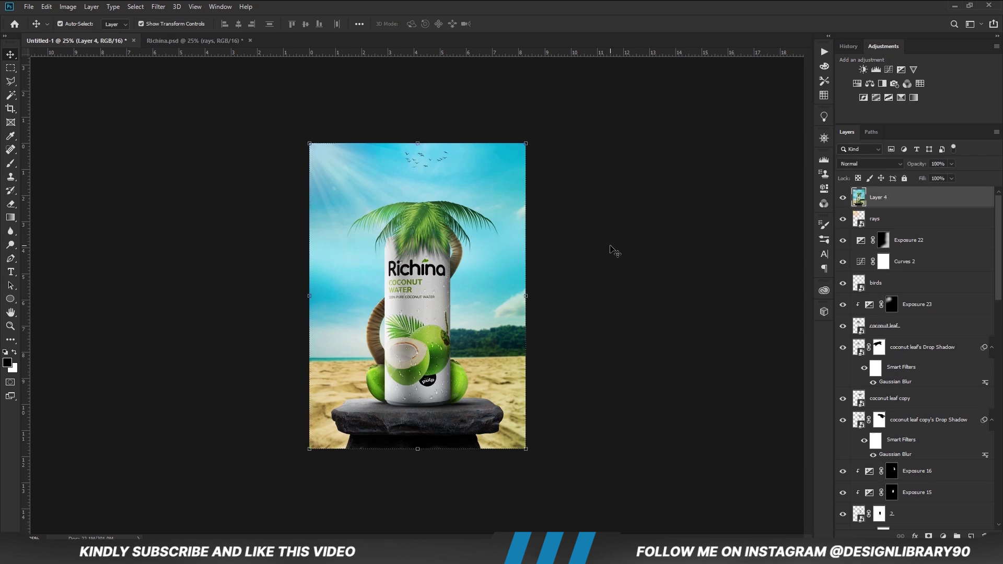
{"action": "right_click", "coordinate": [879, 200]}
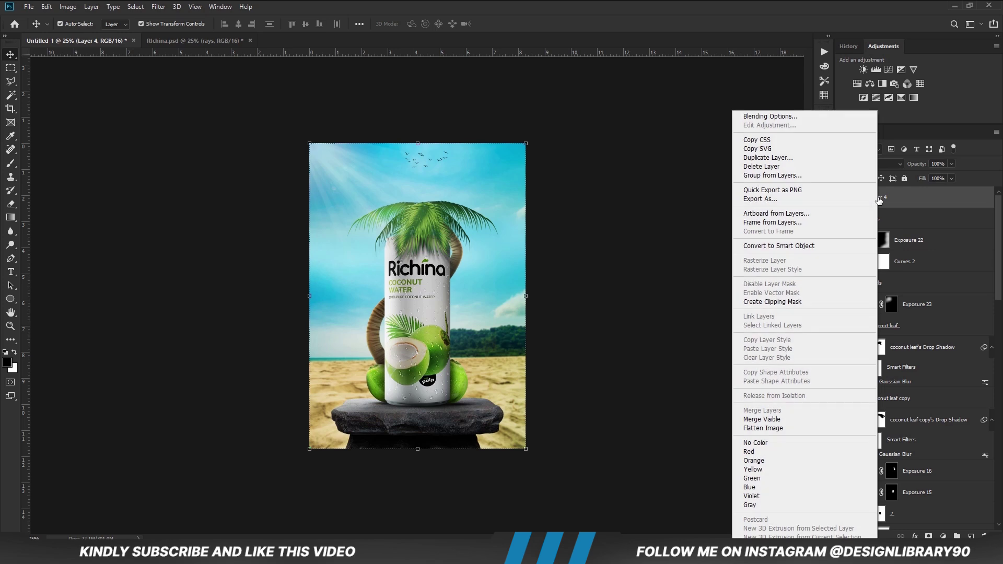
{"action": "left_click", "coordinate": [778, 246]}
Step: Apply the Camera Raw Filter to the merged layer with Exposure +0.10, Contrast +18, Highlights +10, Shadows -18, Whites +10, Blacks -8 and slightly raised Texture
{"action": "left_click", "coordinate": [158, 7]}
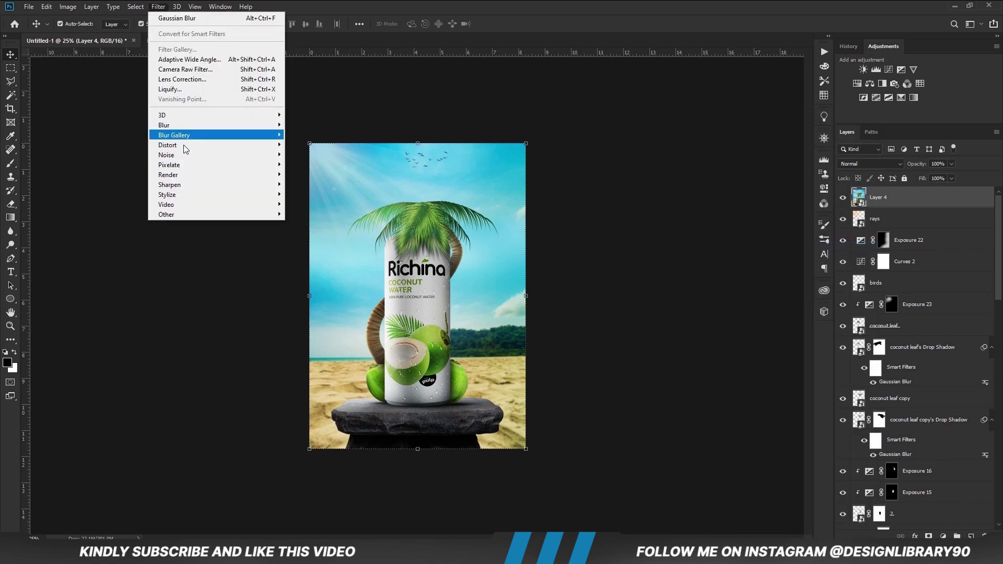
{"action": "left_click", "coordinate": [189, 72]}
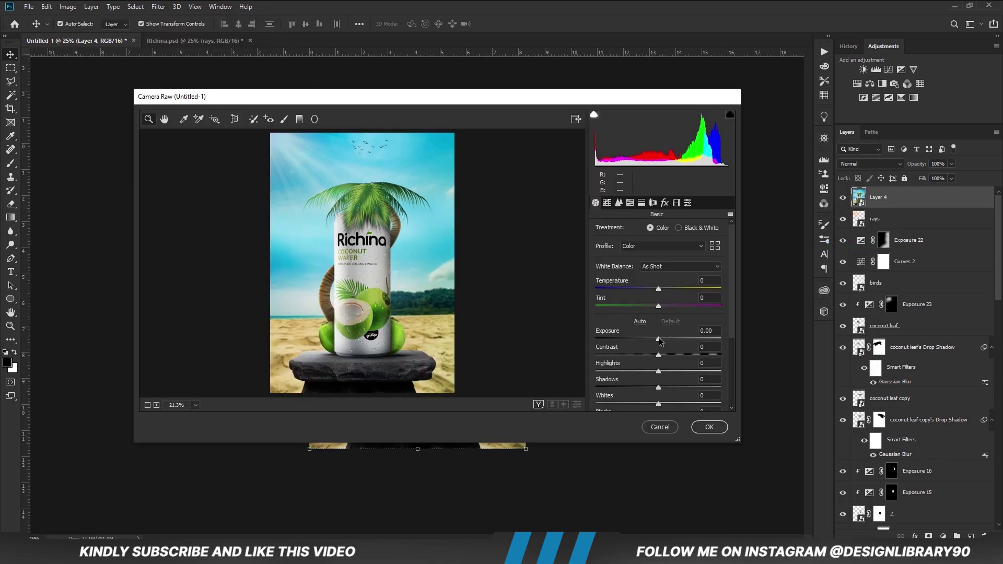
{"action": "left_click_drag", "start_coordinate": [658, 355], "coordinate": [644, 388]}
{"action": "scroll", "coordinate": [717, 339], "scroll_direction": "down", "scroll_amount": 2}
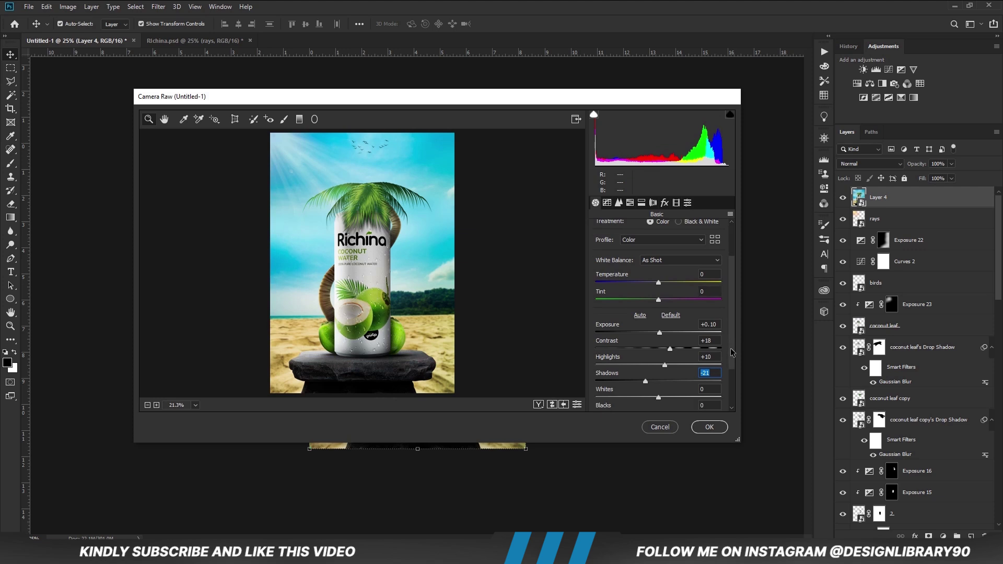
{"action": "left_click_drag", "start_coordinate": [658, 351], "coordinate": [665, 350]}
{"action": "left_click", "coordinate": [657, 367]}
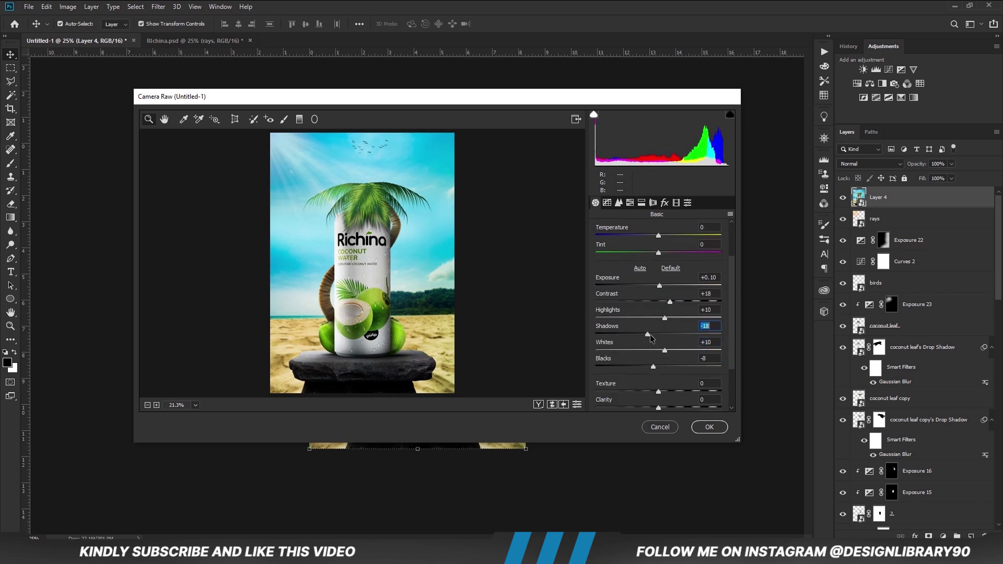
{"action": "left_click_drag", "start_coordinate": [661, 392], "coordinate": [666, 392]}
{"action": "left_click", "coordinate": [669, 392]}
{"action": "left_click", "coordinate": [709, 426]}
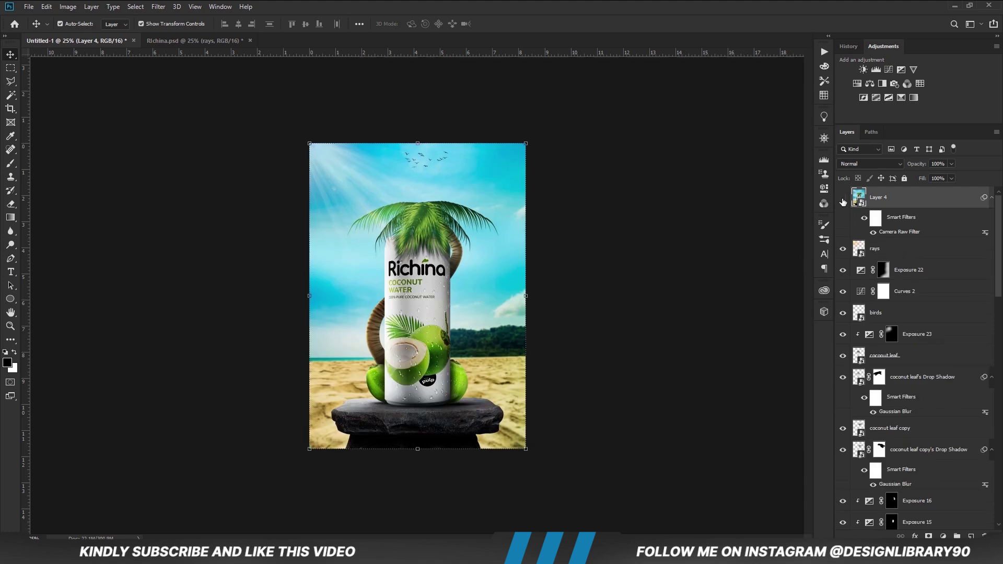
Step: Add a Curves adjustment above the merged layer with a gentle S-curve that lifts the highlights, at 60% opacity
{"action": "left_click", "coordinate": [945, 534]}
{"action": "left_click", "coordinate": [948, 404]}
{"action": "left_click_drag", "start_coordinate": [755, 264], "coordinate": [759, 243]}
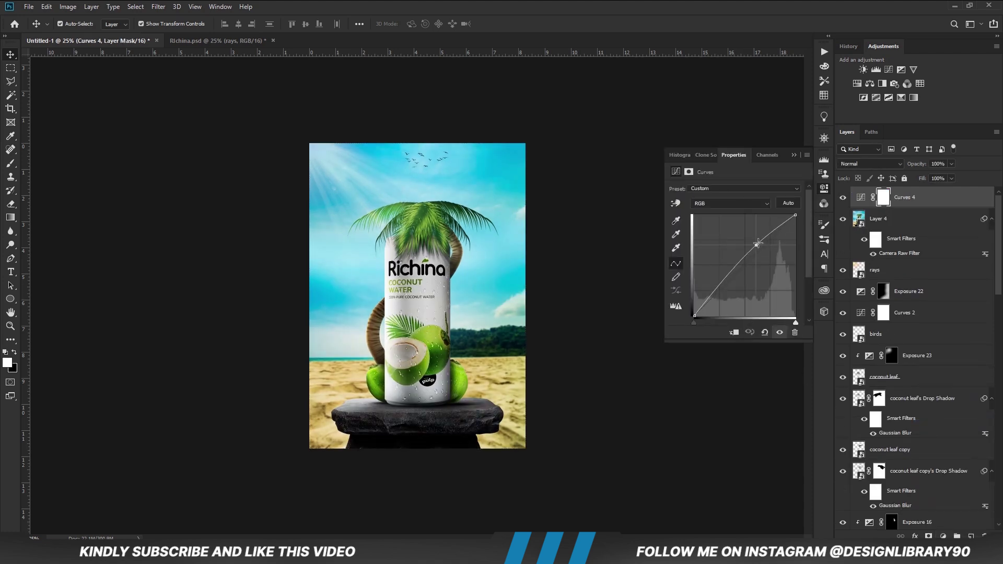
{"action": "left_click_drag", "start_coordinate": [719, 288], "coordinate": [719, 291]}
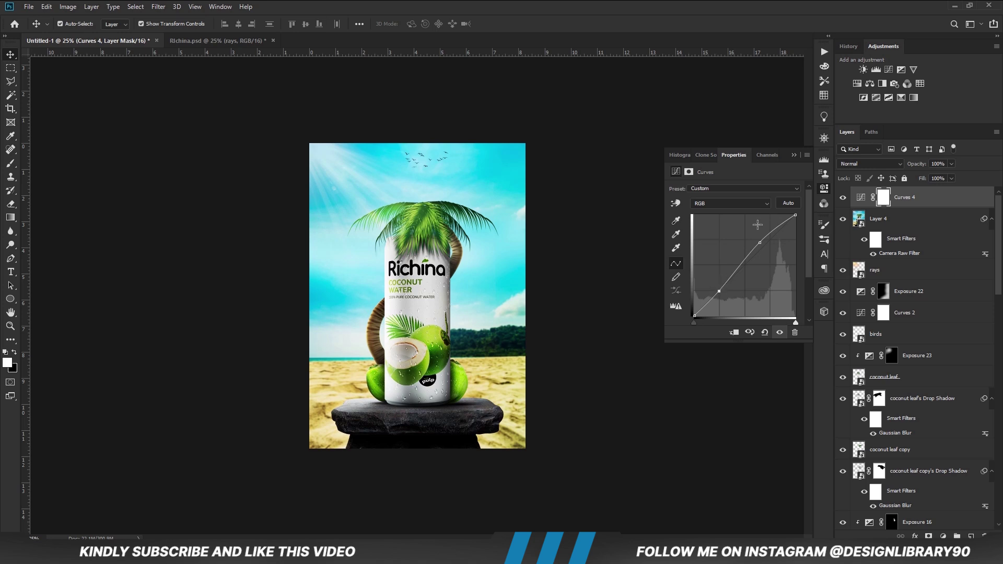
{"action": "left_click", "coordinate": [794, 155]}
{"action": "left_click", "coordinate": [842, 198]}
{"action": "left_click", "coordinate": [843, 198]}
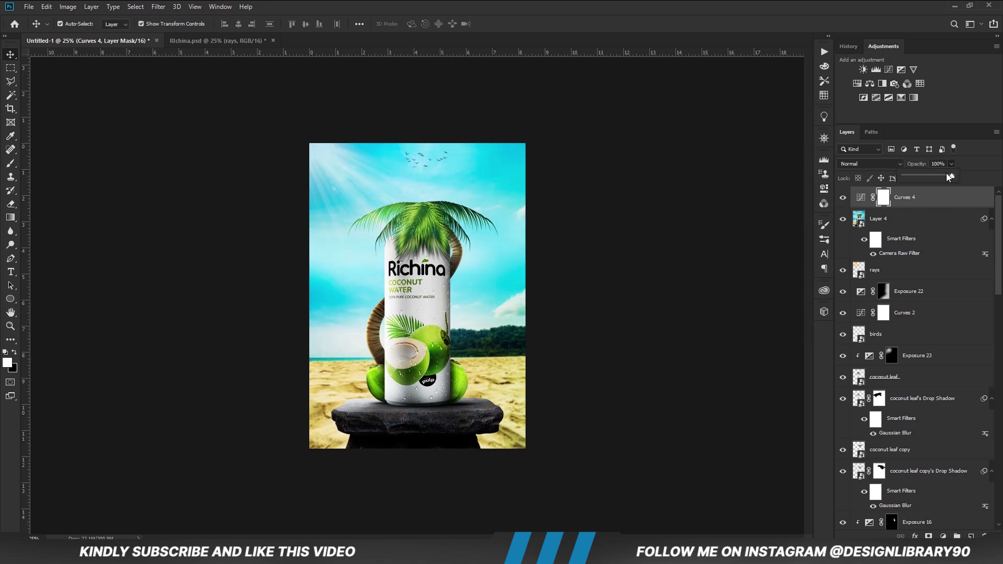
{"action": "left_click_drag", "start_coordinate": [935, 178], "coordinate": [932, 178]}
Step: Invert the new Curves layer's mask to black and ready a low-opacity white brush for painting on it
{"action": "left_click", "coordinate": [888, 199]}
{"action": "key", "text": "ctrl+i"}
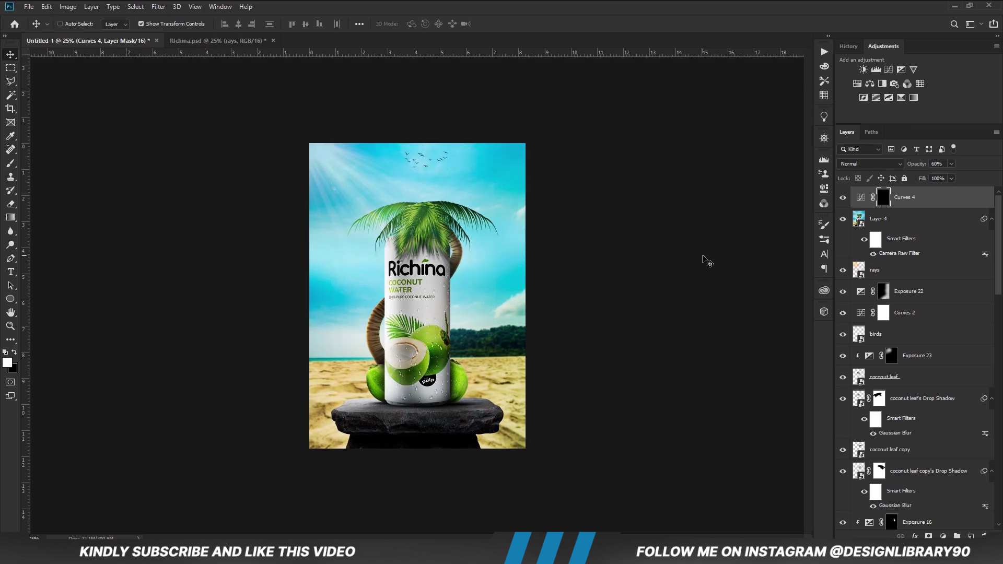
{"action": "key", "text": "b"}
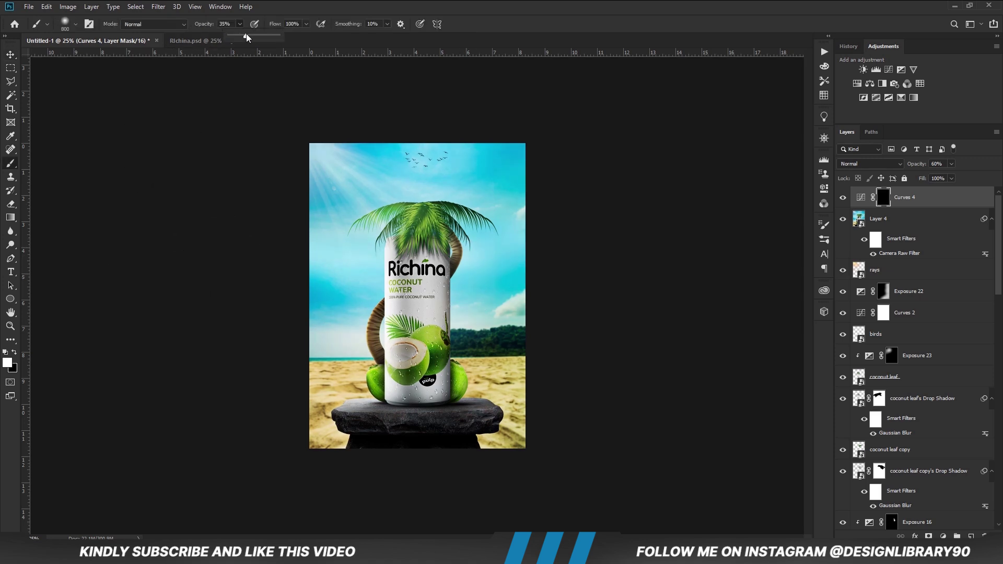